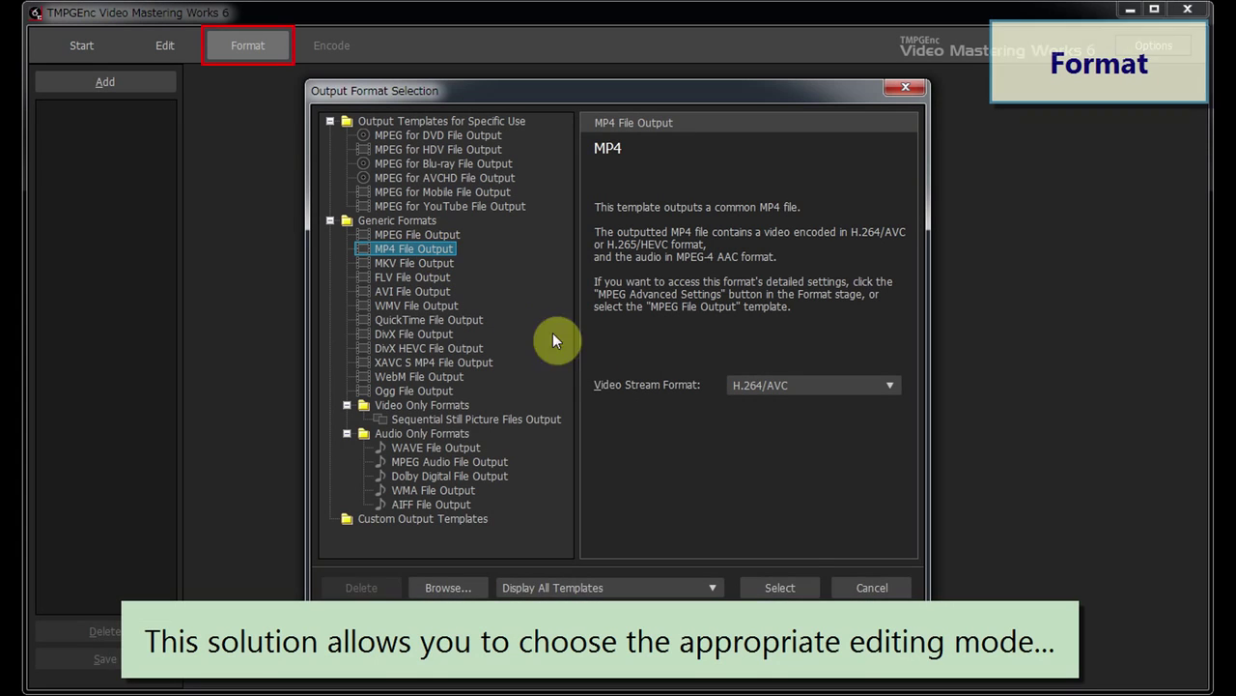
Step: Choose the MP4 File Output template and start encoding Clip01.mp4 as 1920x1080 H.265/HEVC
{"action": "left_click", "coordinate": [805, 584]}
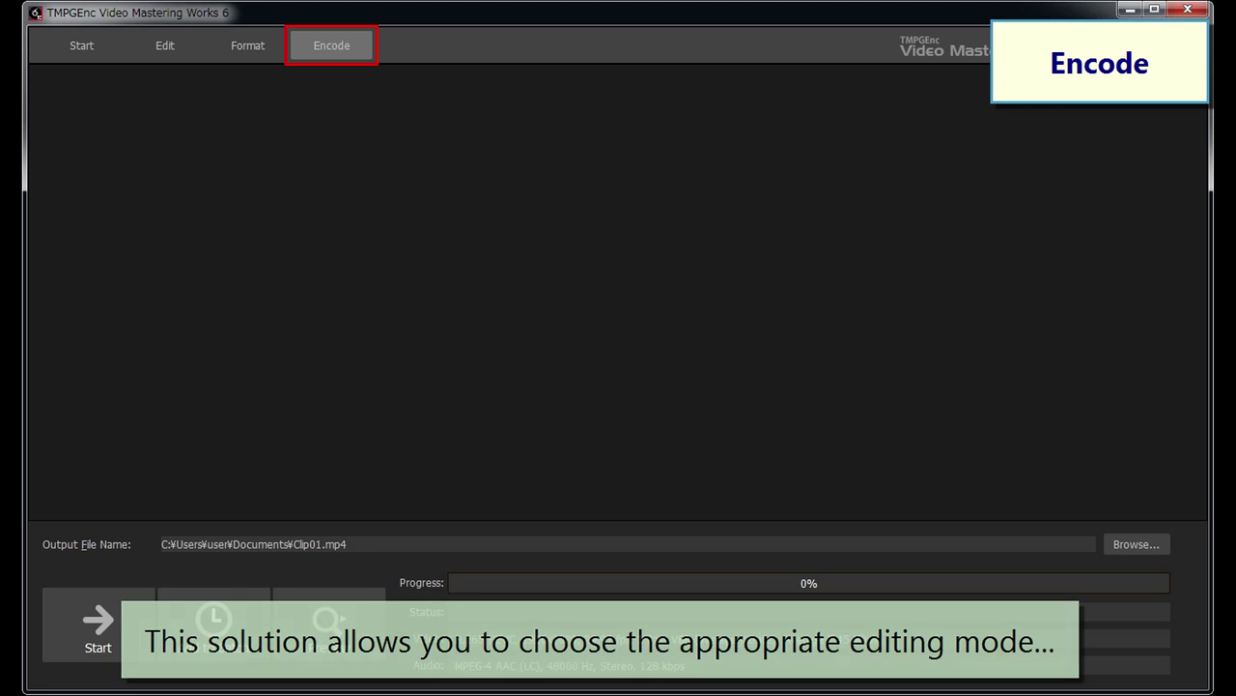
{"action": "left_click", "coordinate": [129, 612]}
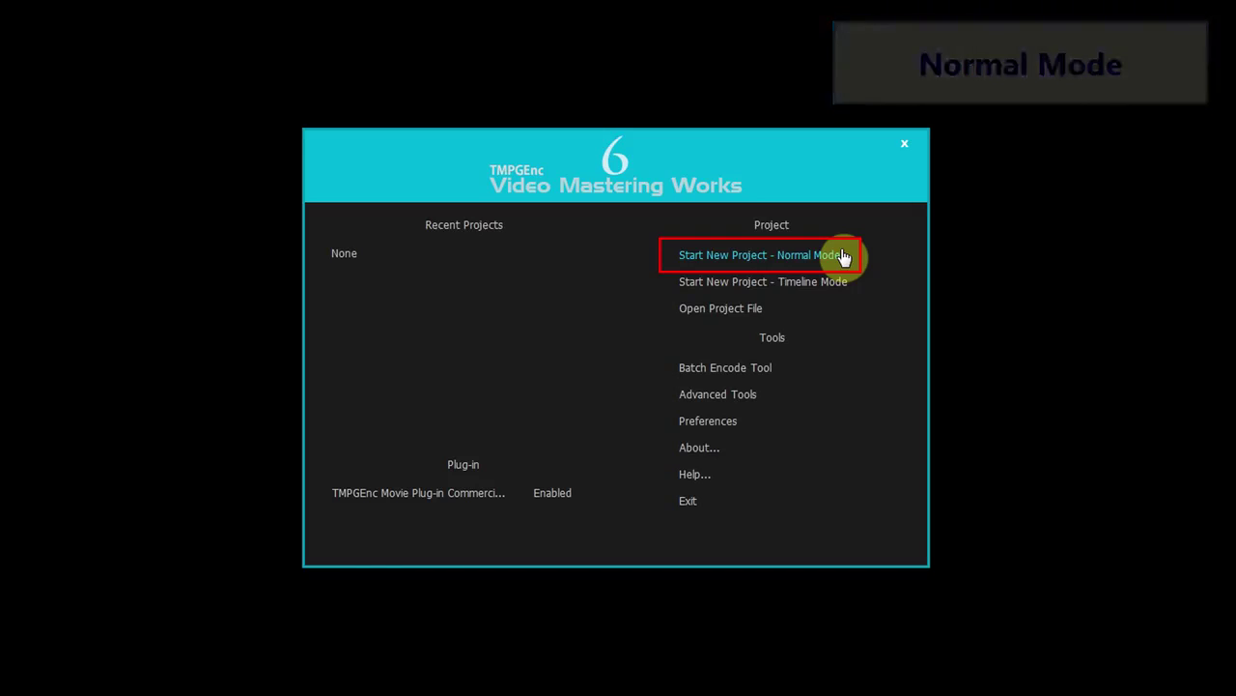
Step: Start a Normal Mode project and import Clip01–Clip04 from files, totalling 00:07:33
{"action": "left_click", "coordinate": [844, 255]}
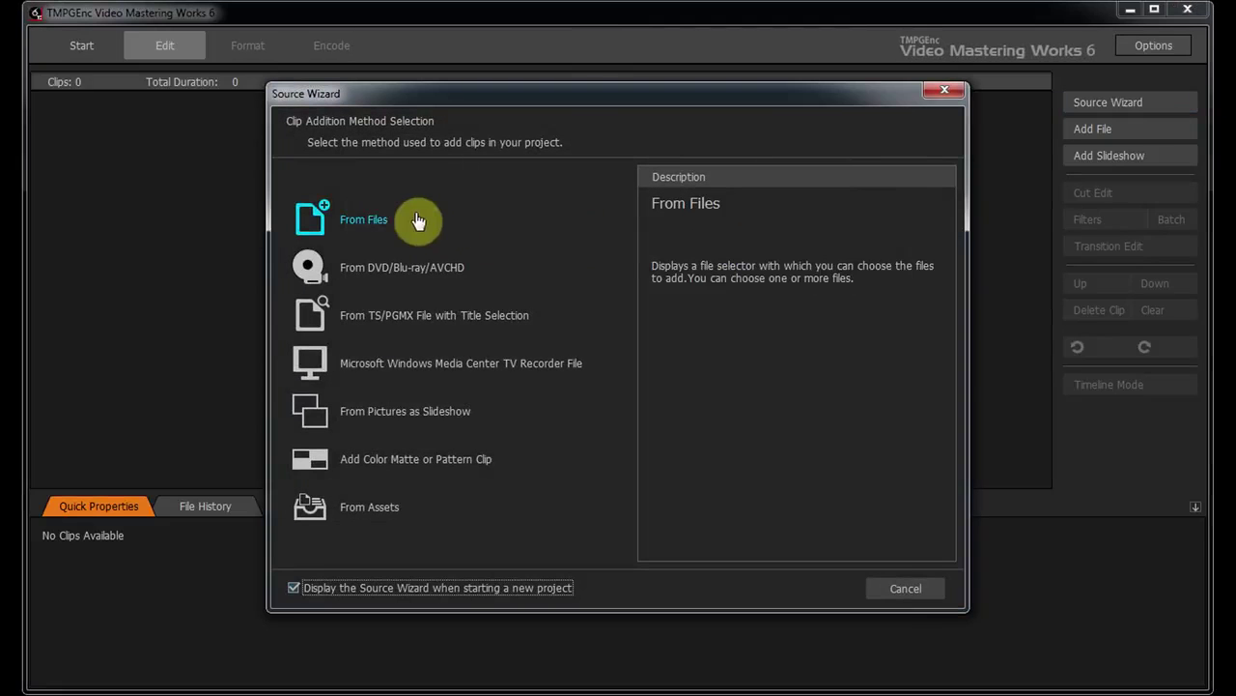
{"action": "left_click", "coordinate": [399, 221]}
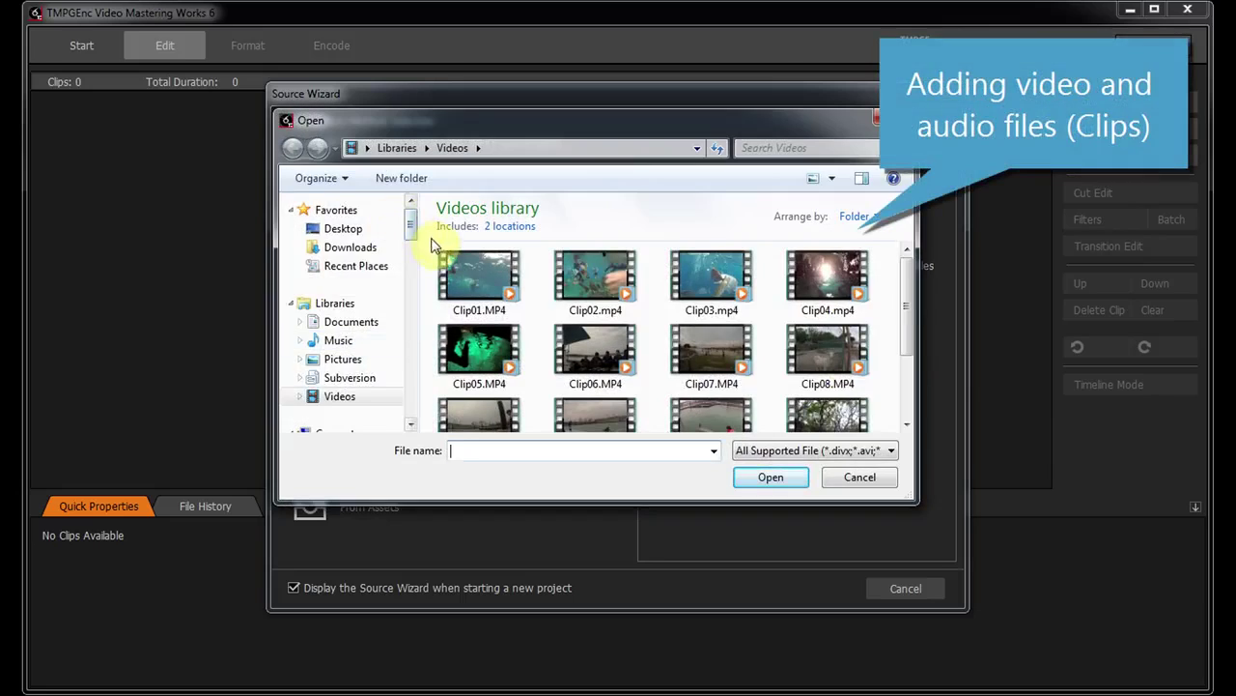
{"action": "left_click_drag", "start_coordinate": [432, 244], "coordinate": [891, 299]}
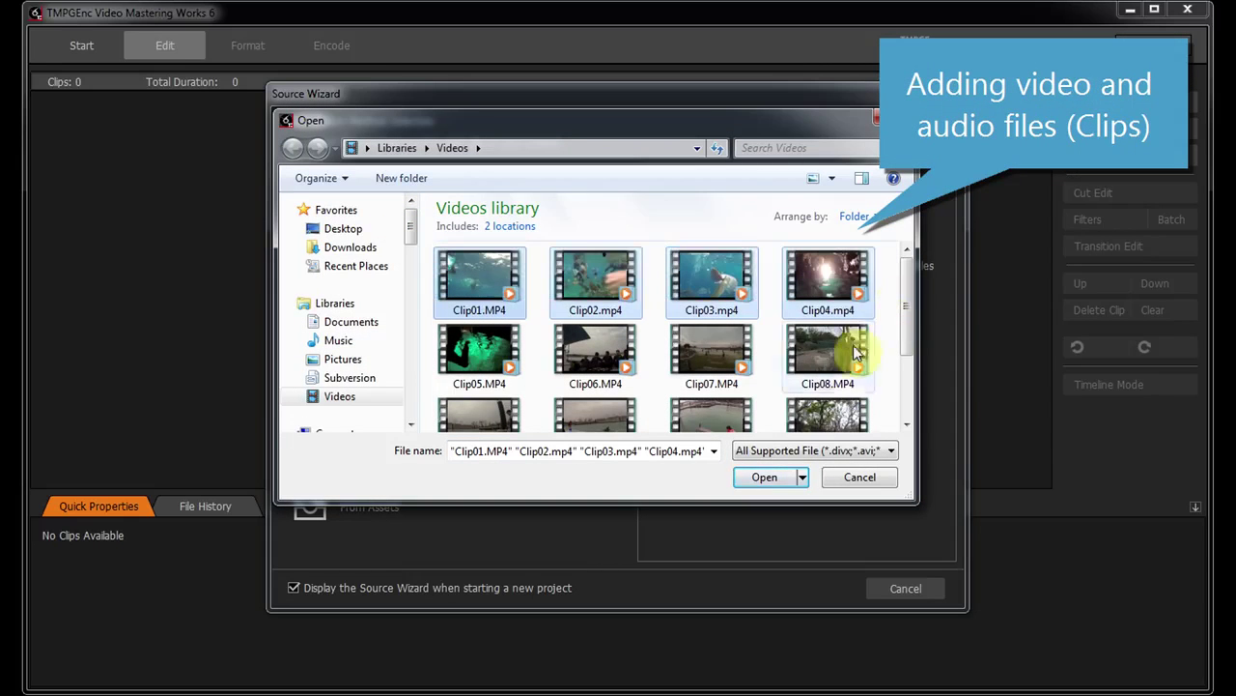
{"action": "left_click", "coordinate": [782, 475]}
{"action": "left_click", "coordinate": [584, 368]}
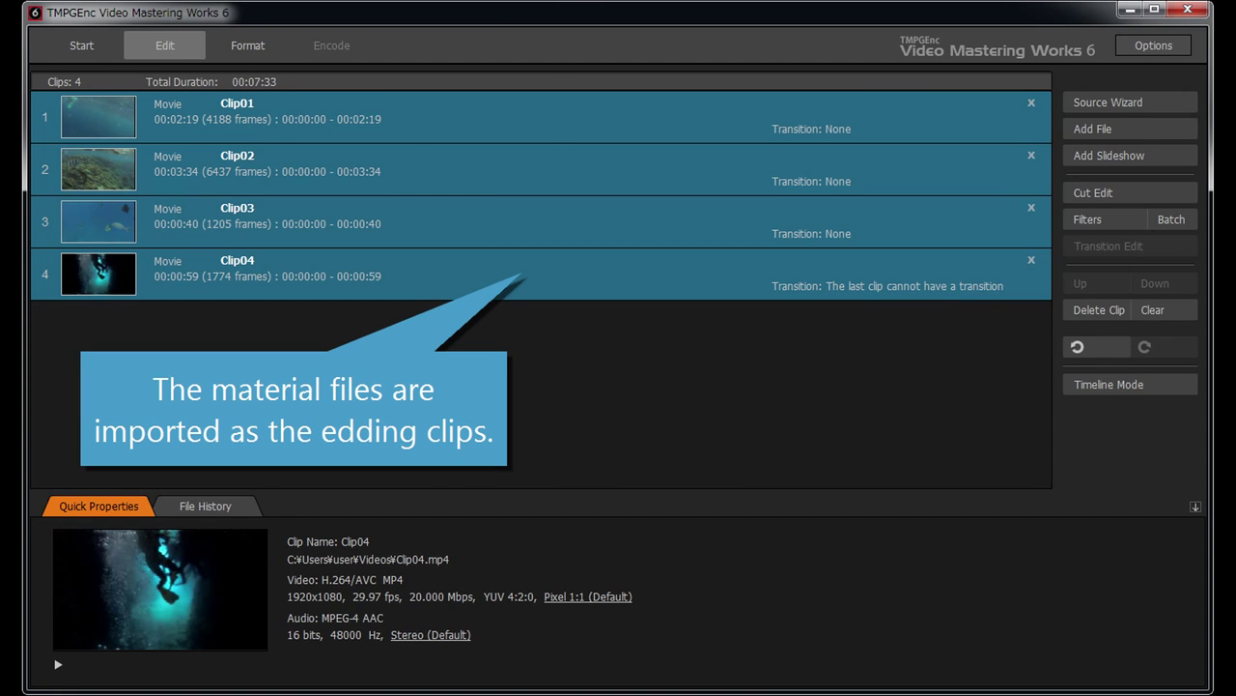
Step: Preview Clip01 in Quick Properties, then re-add earlier clip files from the File History list
{"action": "left_click", "coordinate": [542, 114]}
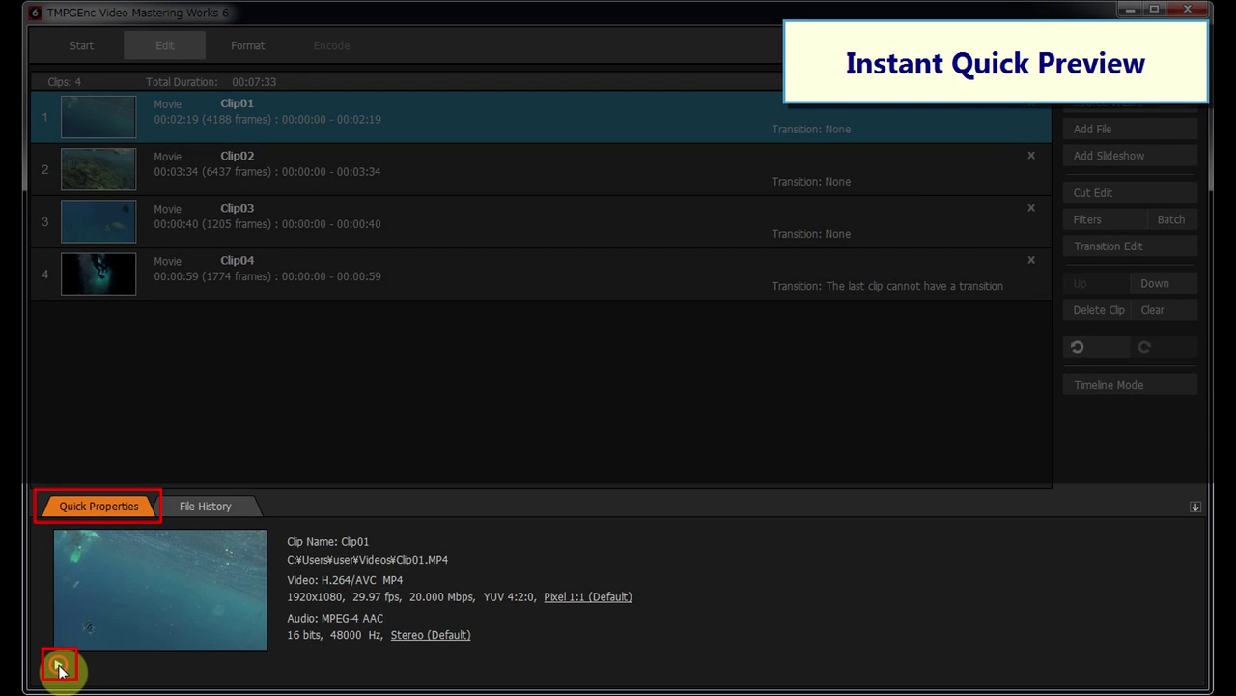
{"action": "left_click", "coordinate": [59, 667]}
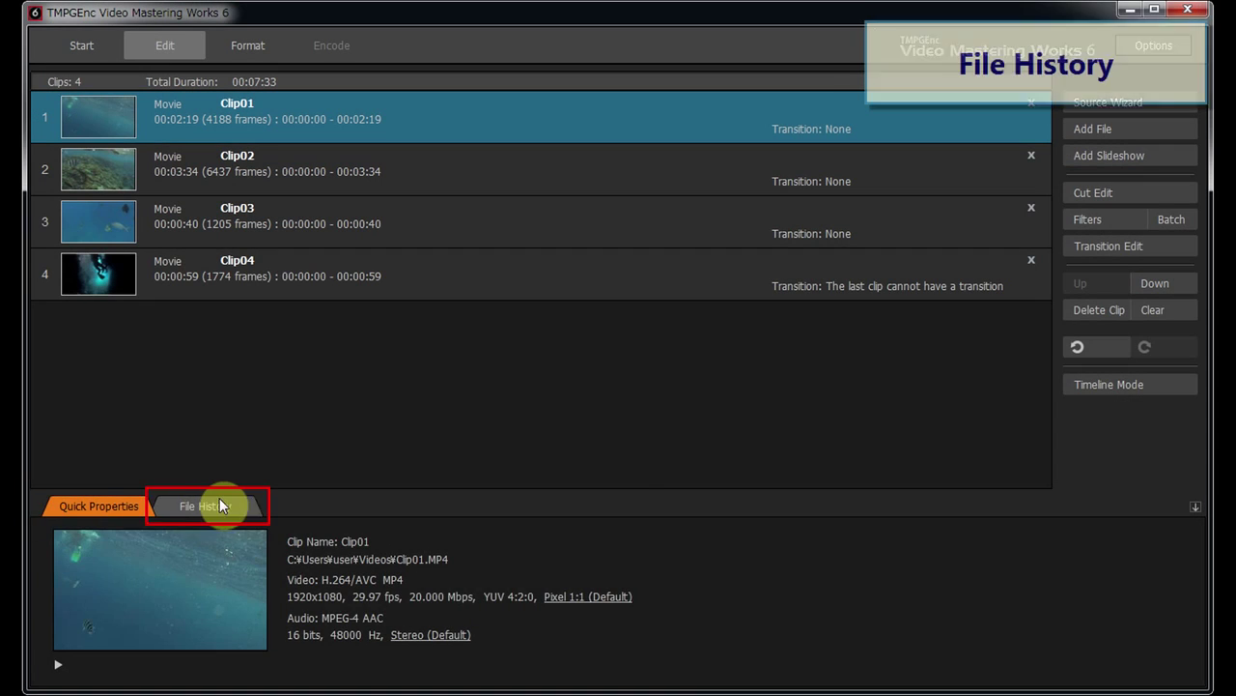
{"action": "left_click", "coordinate": [228, 497]}
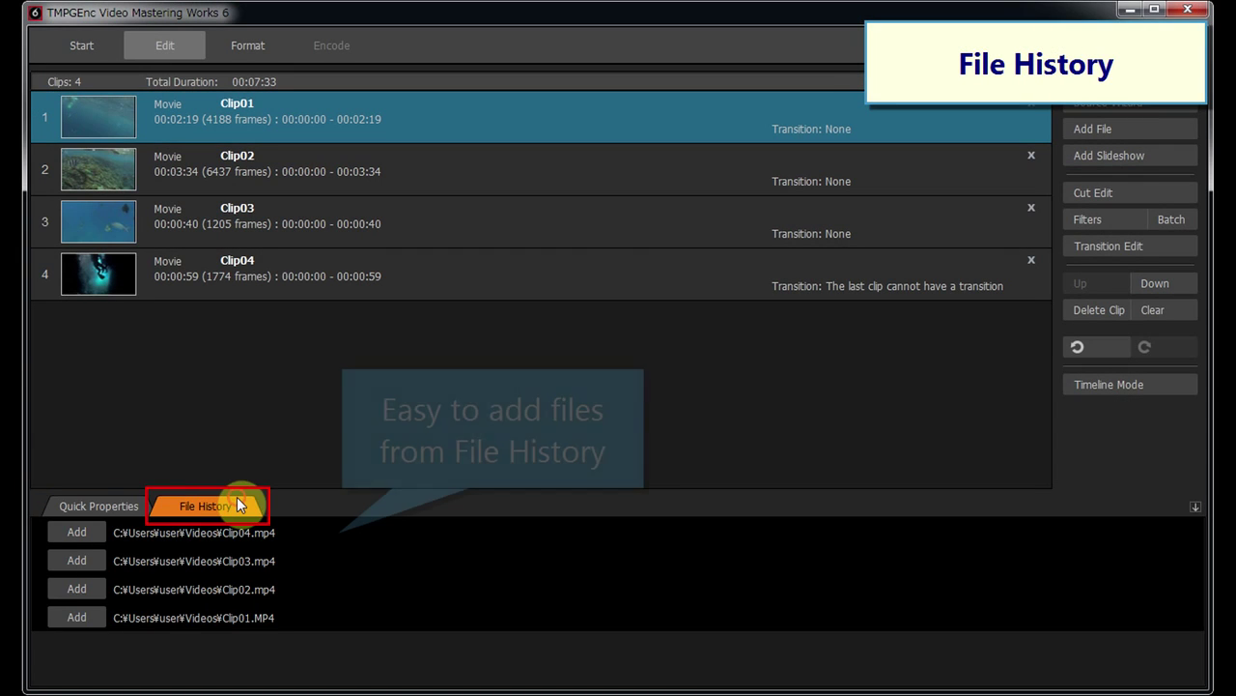
{"action": "left_click", "coordinate": [90, 613]}
{"action": "left_click", "coordinate": [90, 613]}
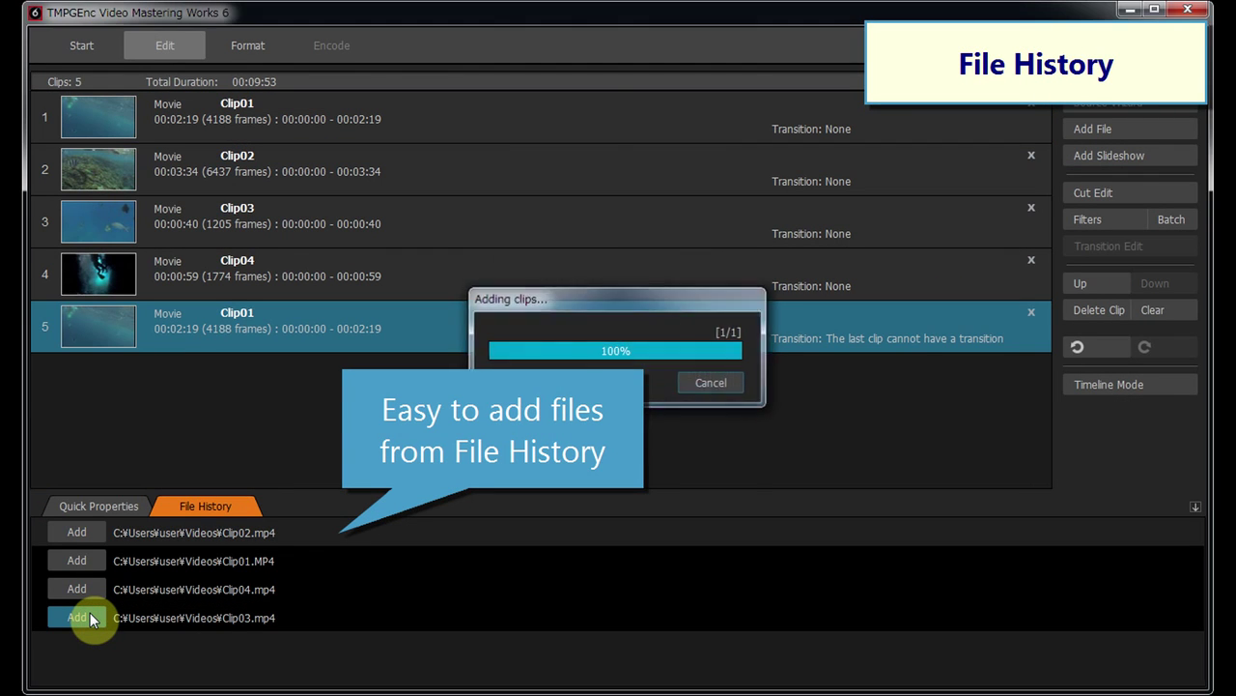
{"action": "left_click", "coordinate": [89, 612]}
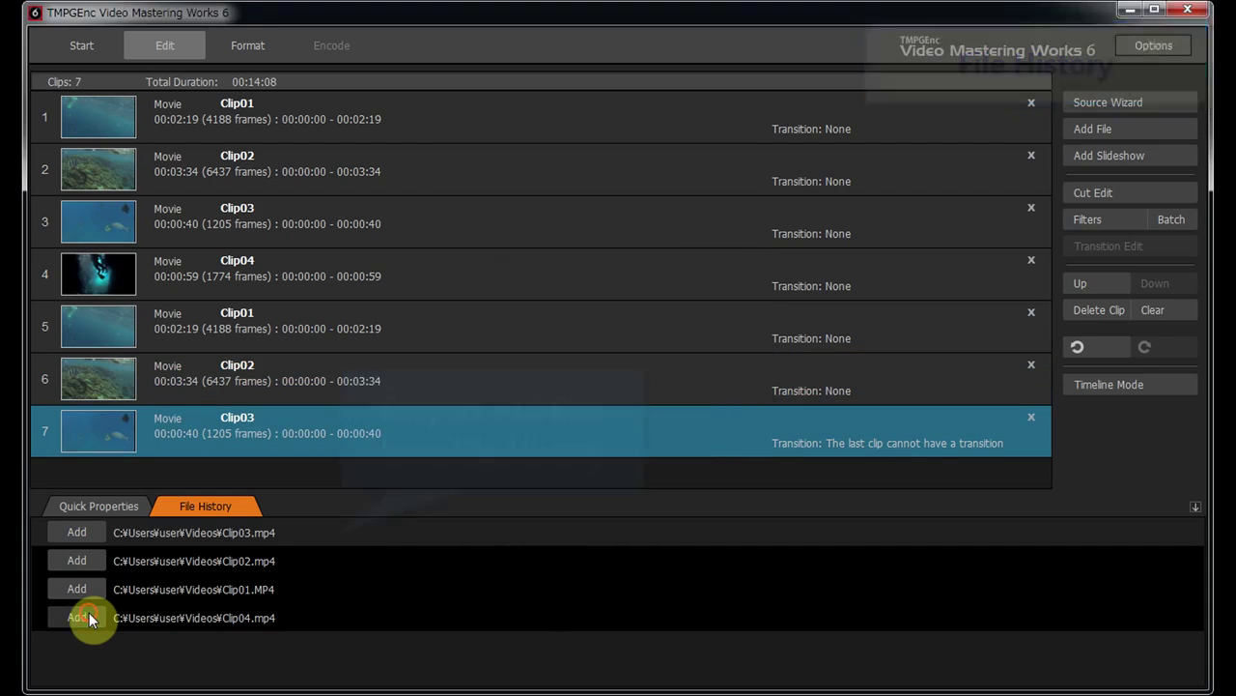
{"action": "left_click", "coordinate": [88, 613]}
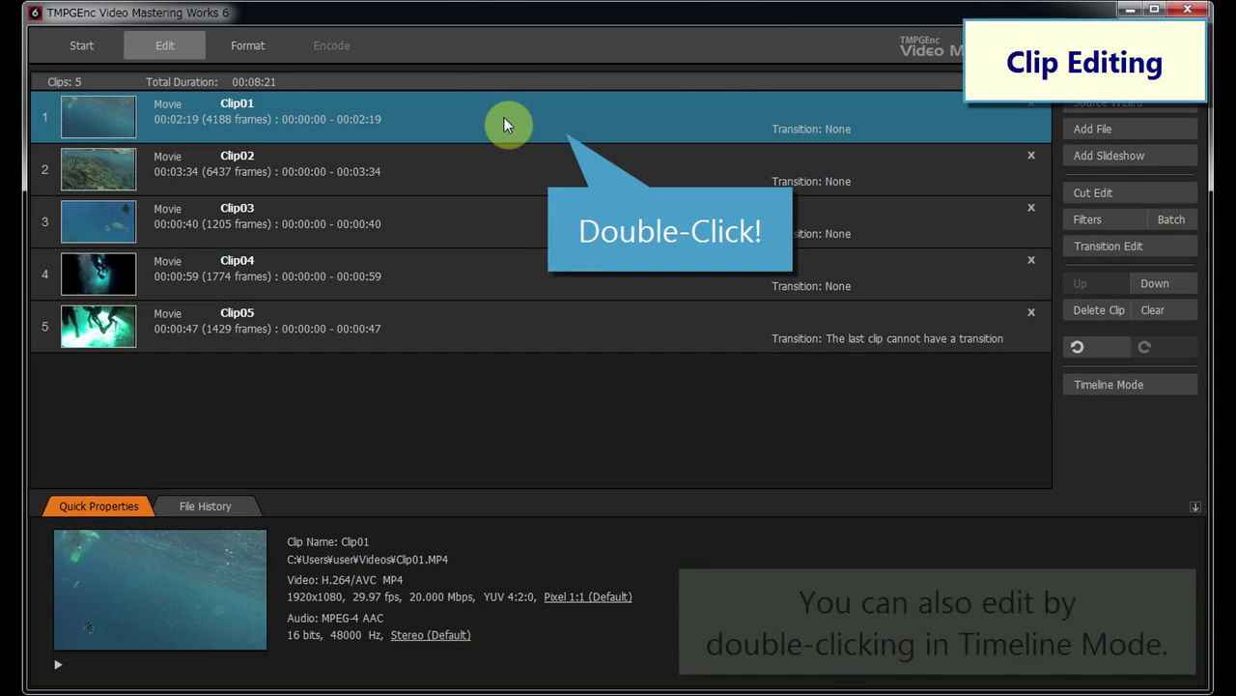
Step: In Clip01's Clip Editing, cut out frames 436–1019, starting at 00:00:14.54
{"action": "double_click", "coordinate": [503, 117]}
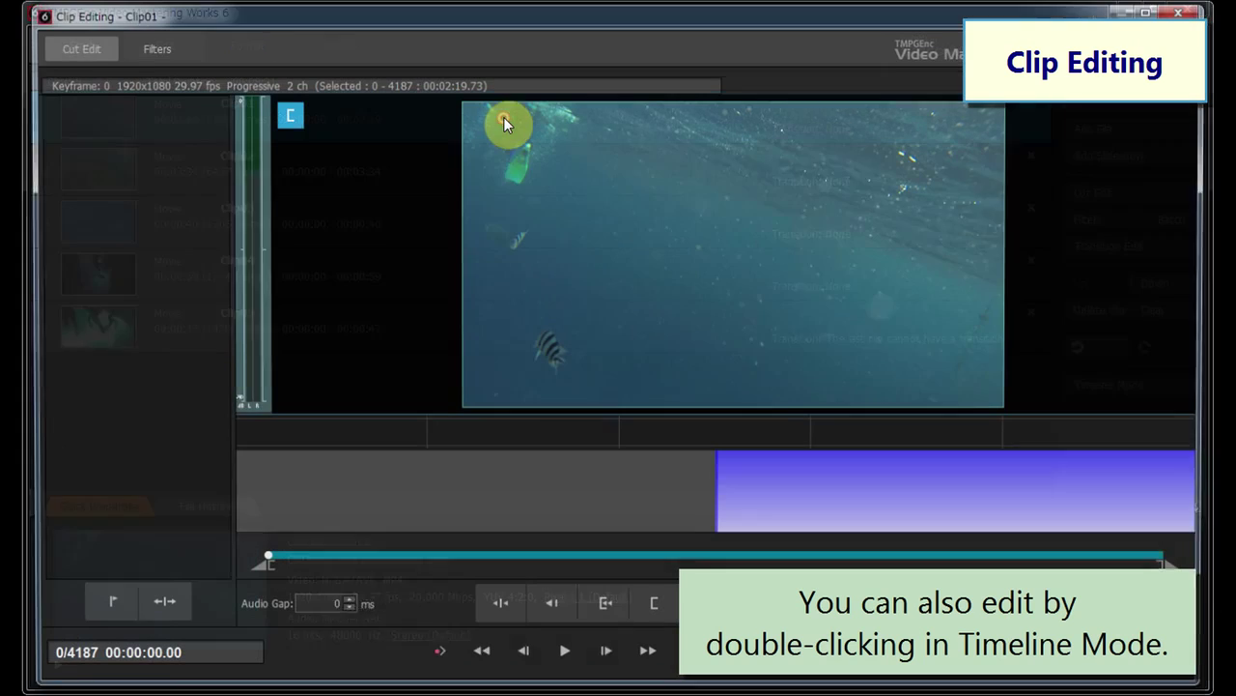
{"action": "mouse_move", "coordinate": [975, 485]}
{"action": "left_mouse_down"}
{"action": "mouse_move", "coordinate": [949, 483]}
{"action": "mouse_move", "coordinate": [962, 478]}
{"action": "left_mouse_up"}
{"action": "left_click", "coordinate": [657, 608]}
{"action": "left_click", "coordinate": [787, 609]}
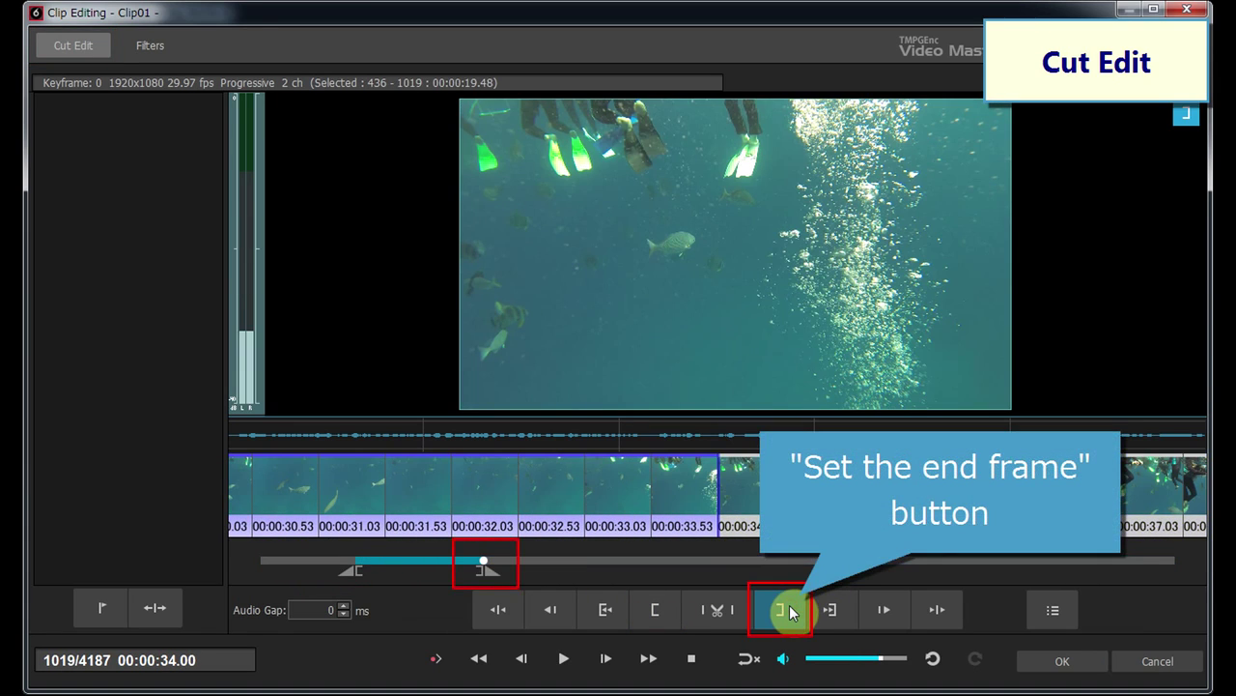
{"action": "left_click", "coordinate": [733, 607]}
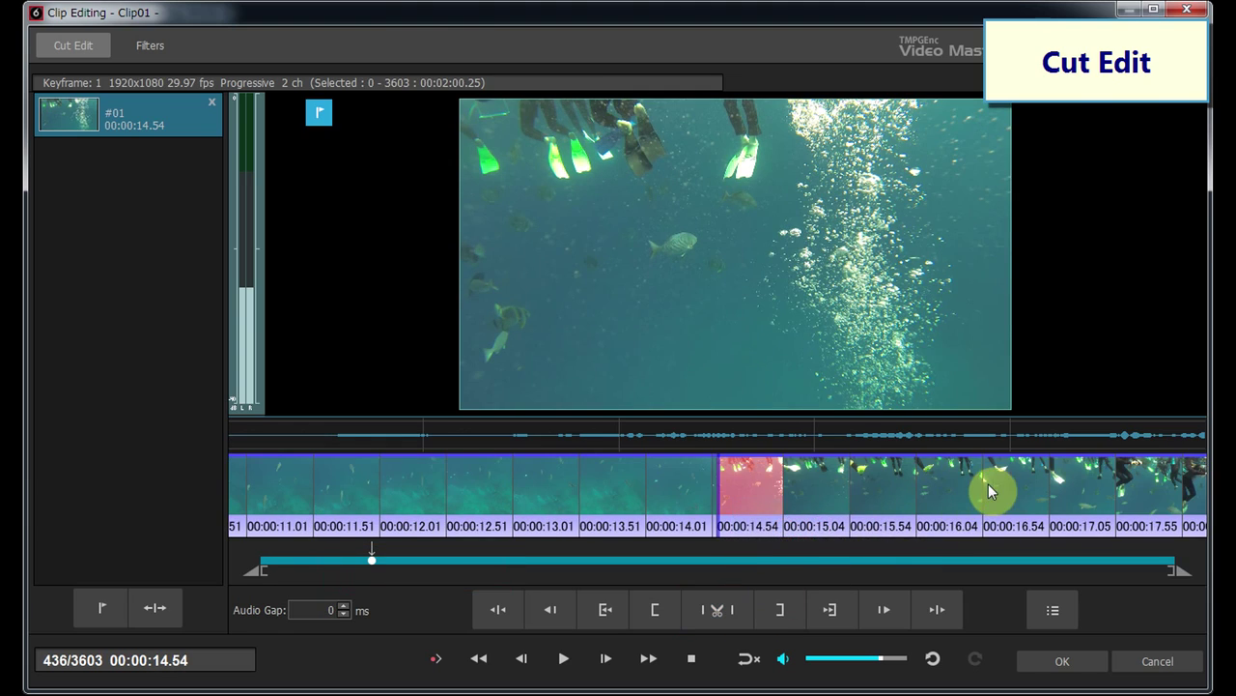
Step: Cut a second range of Clip01, from frame 881 to frame 1250
{"action": "scroll", "coordinate": [989, 489], "scroll_direction": "down", "scroll_amount": 5}
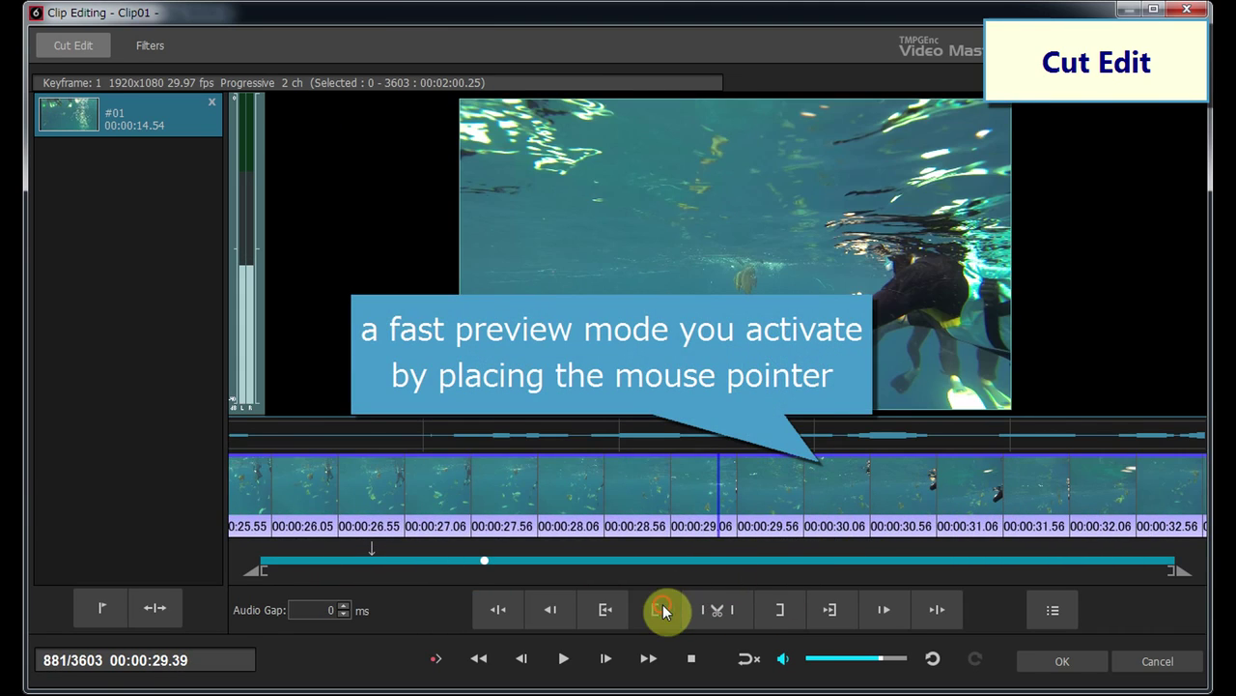
{"action": "left_click", "coordinate": [664, 610]}
{"action": "scroll", "coordinate": [1016, 485], "scroll_direction": "down", "scroll_amount": 4}
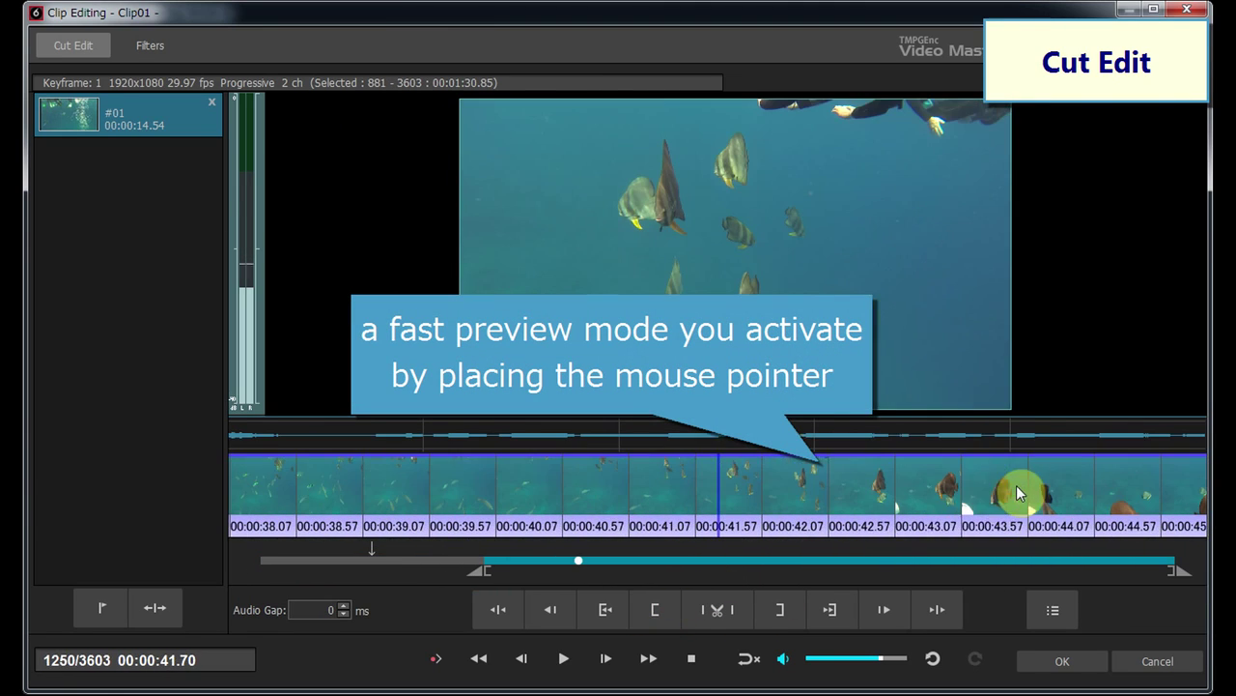
{"action": "left_click", "coordinate": [798, 607]}
{"action": "left_click", "coordinate": [732, 607]}
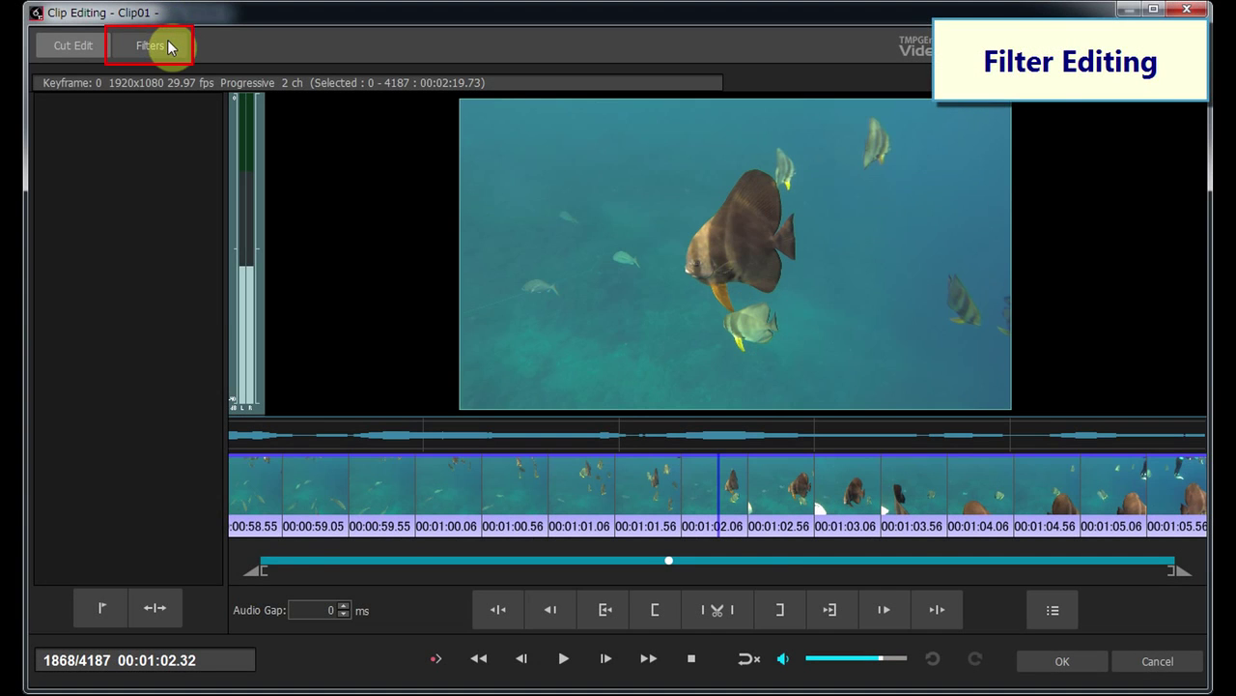
Step: Add the Glow, Soft Focus, Diorama and Paint filters to Clip01 from the filter stock
{"action": "left_click", "coordinate": [166, 44]}
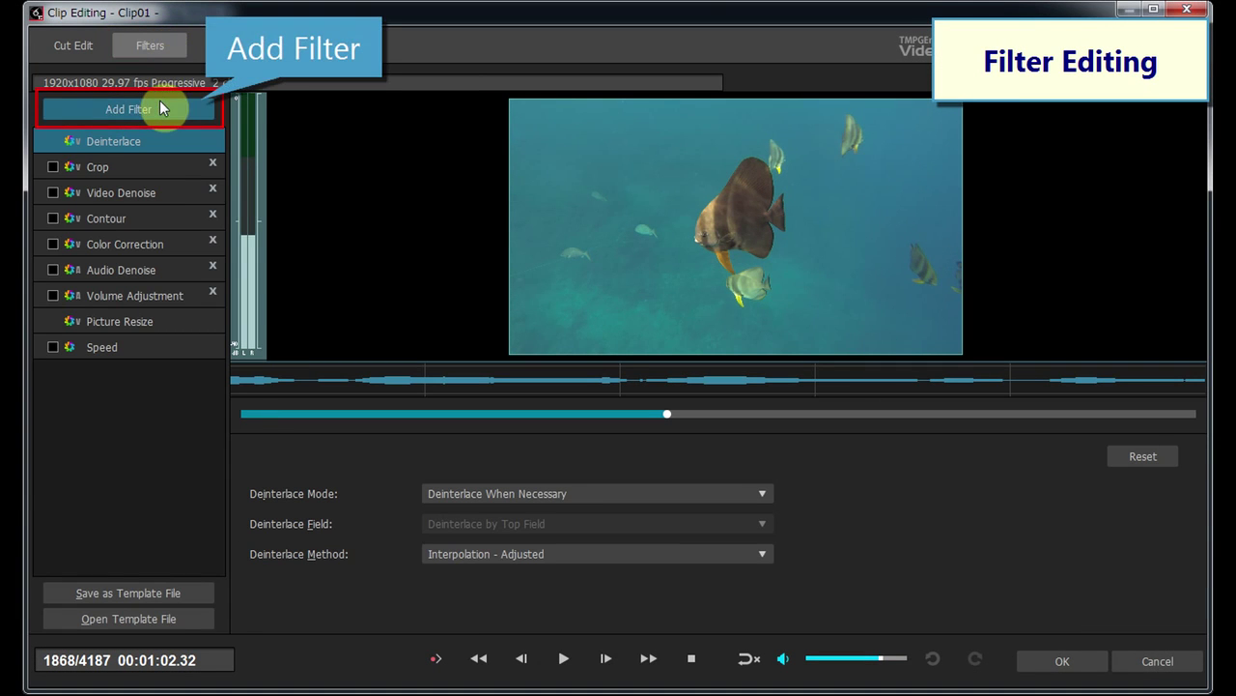
{"action": "left_click", "coordinate": [159, 108]}
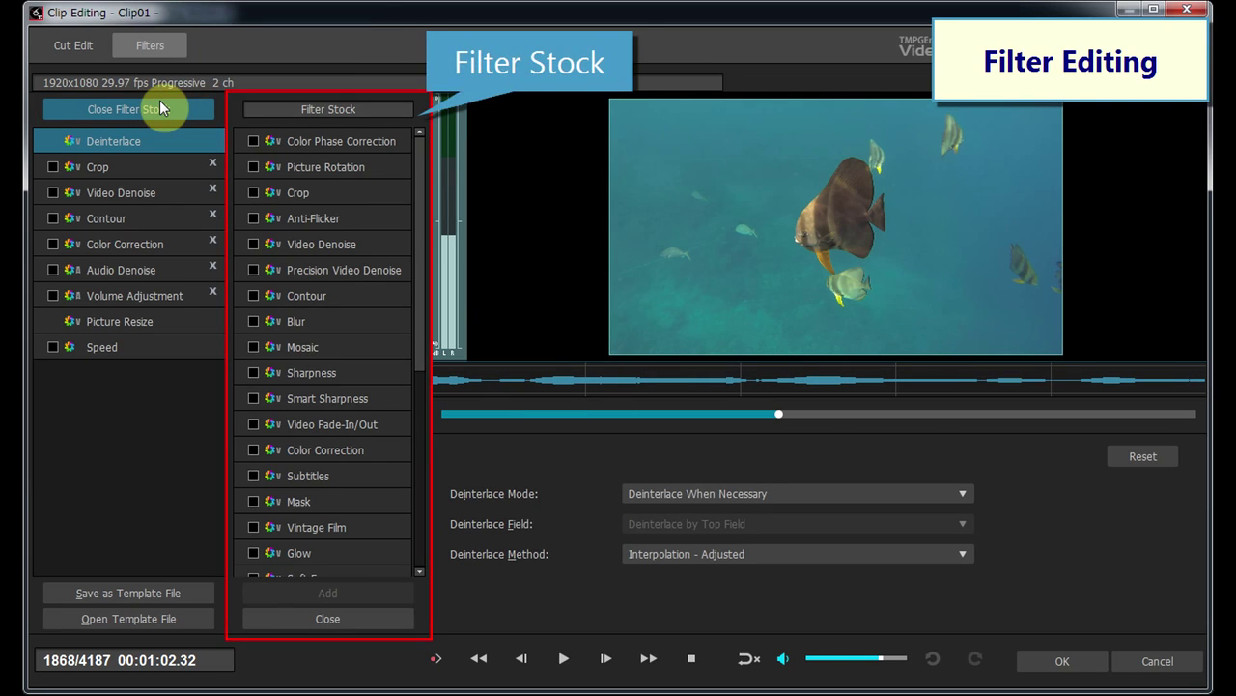
{"action": "left_click_drag", "start_coordinate": [419, 346], "coordinate": [418, 413]}
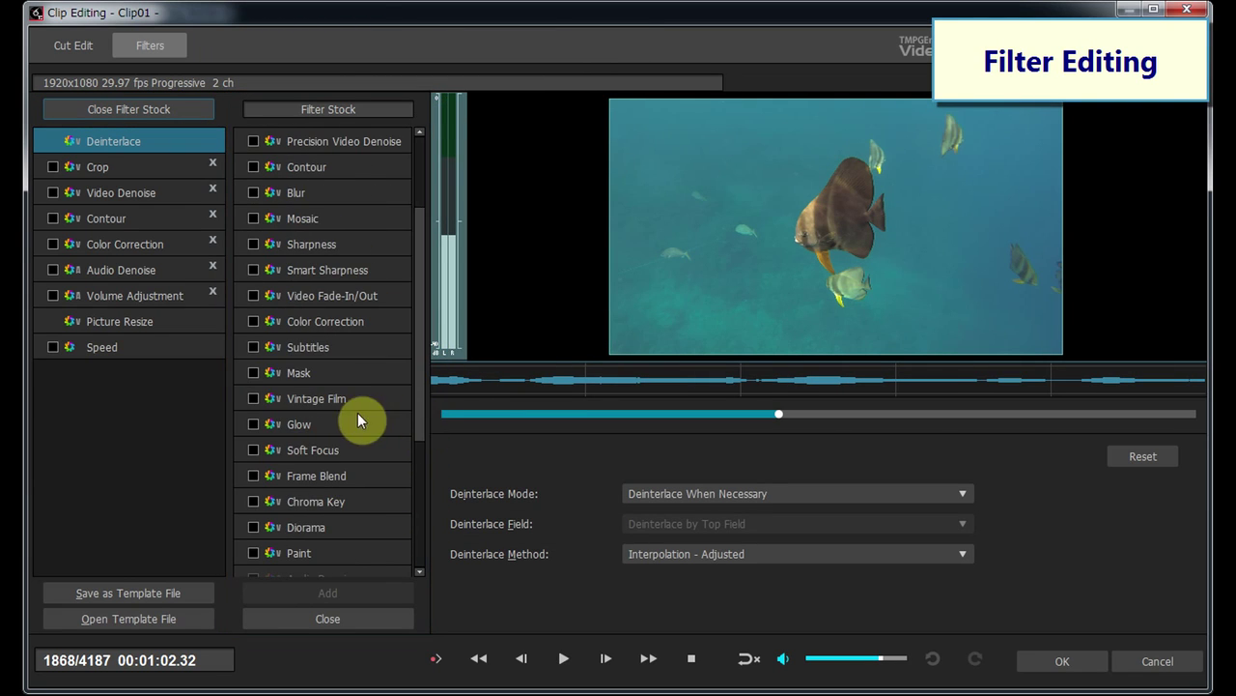
{"action": "left_click", "coordinate": [254, 425]}
{"action": "left_click", "coordinate": [254, 451]}
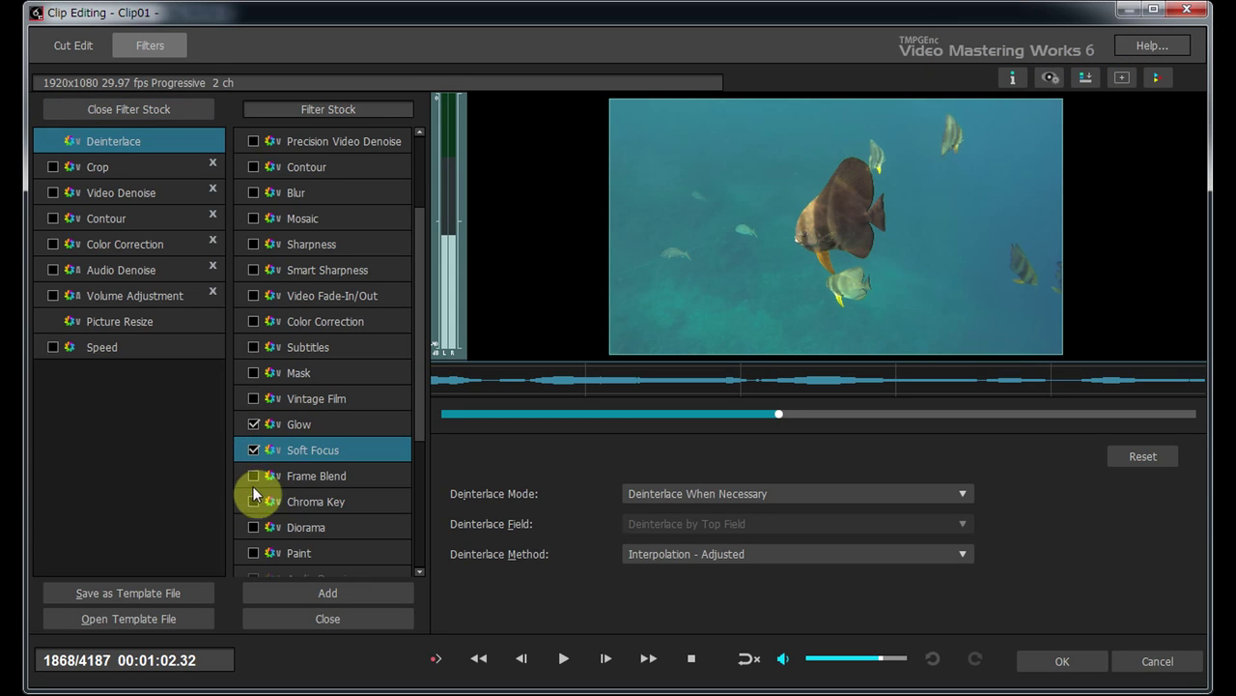
{"action": "left_click", "coordinate": [254, 528]}
{"action": "left_click", "coordinate": [254, 553]}
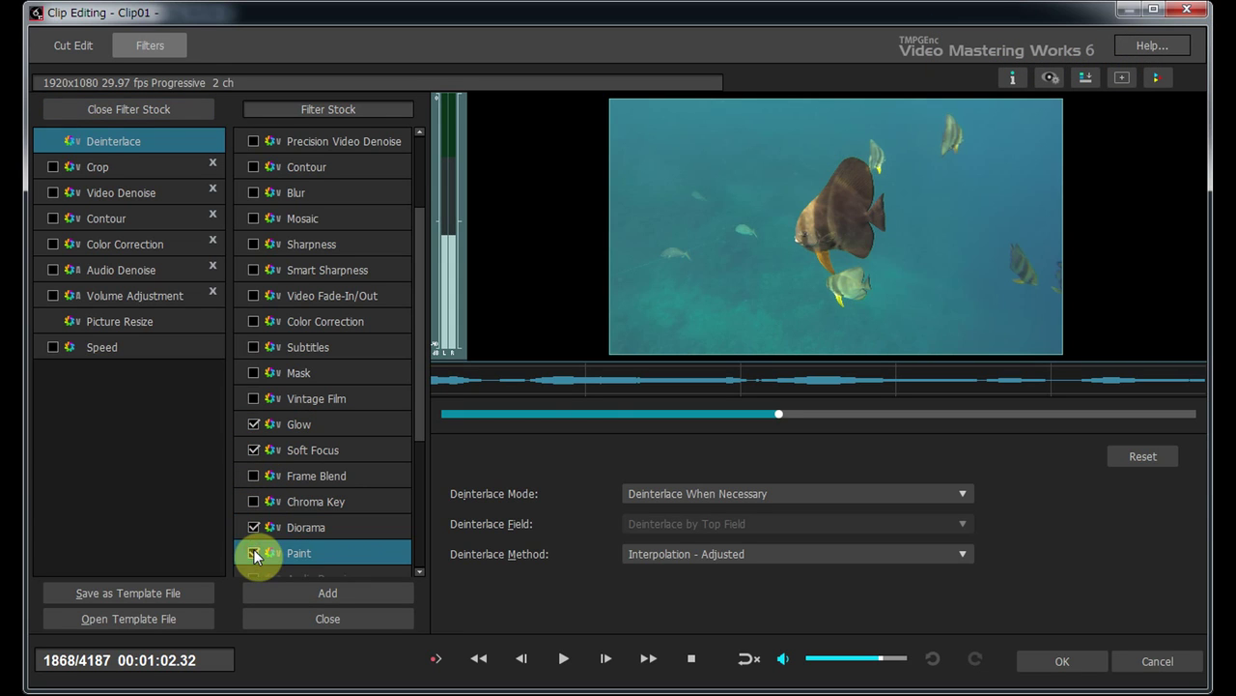
{"action": "left_click", "coordinate": [350, 592]}
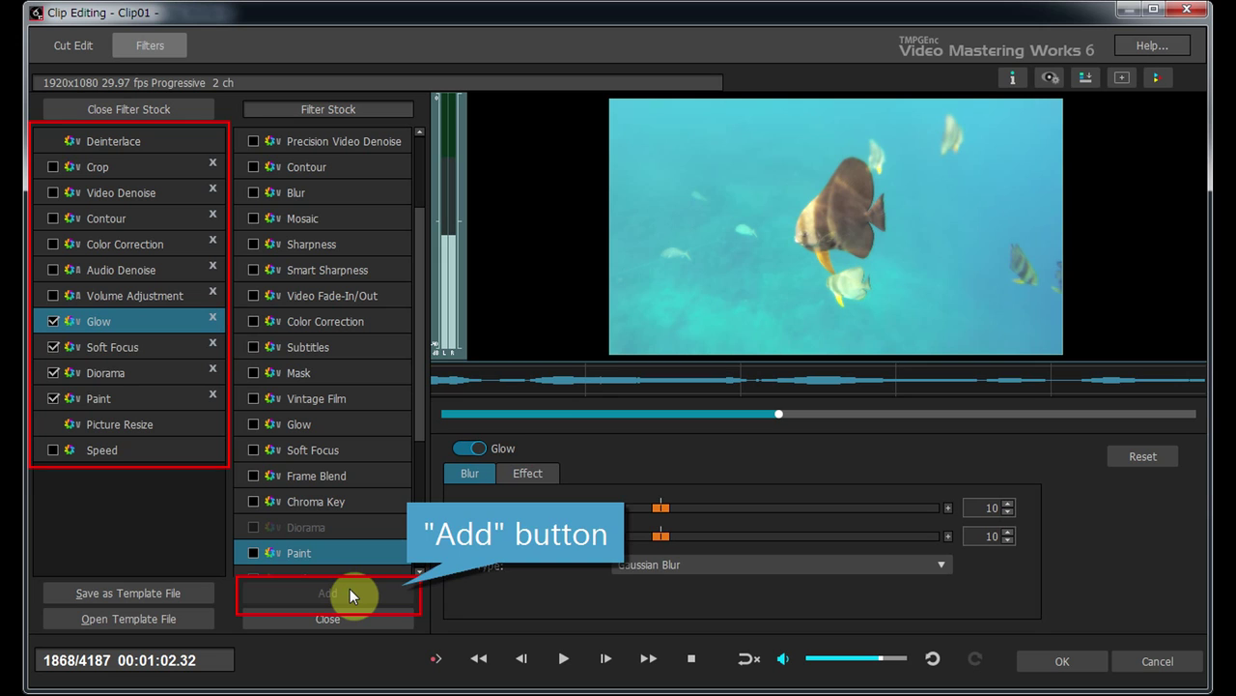
{"action": "left_click", "coordinate": [350, 613]}
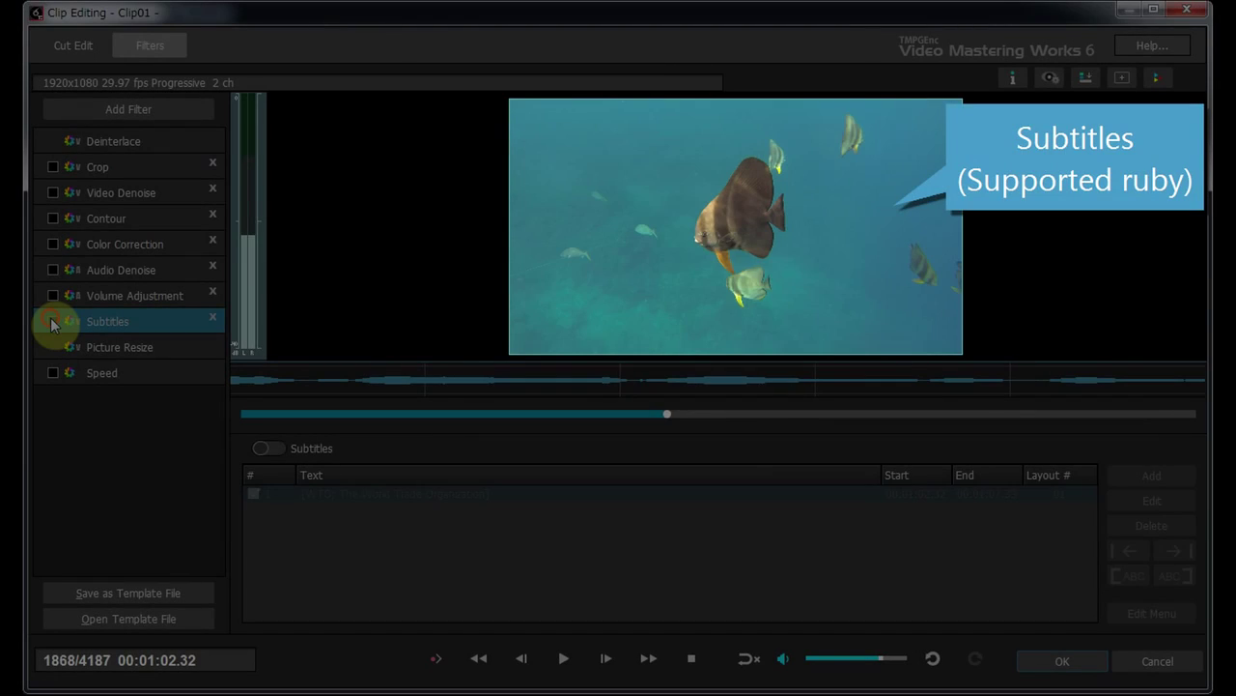
Step: Enable the Subtitles, Chroma Key, Diorama, Soft Focus and Frame Blend filters, then preview playback
{"action": "left_click", "coordinate": [52, 321]}
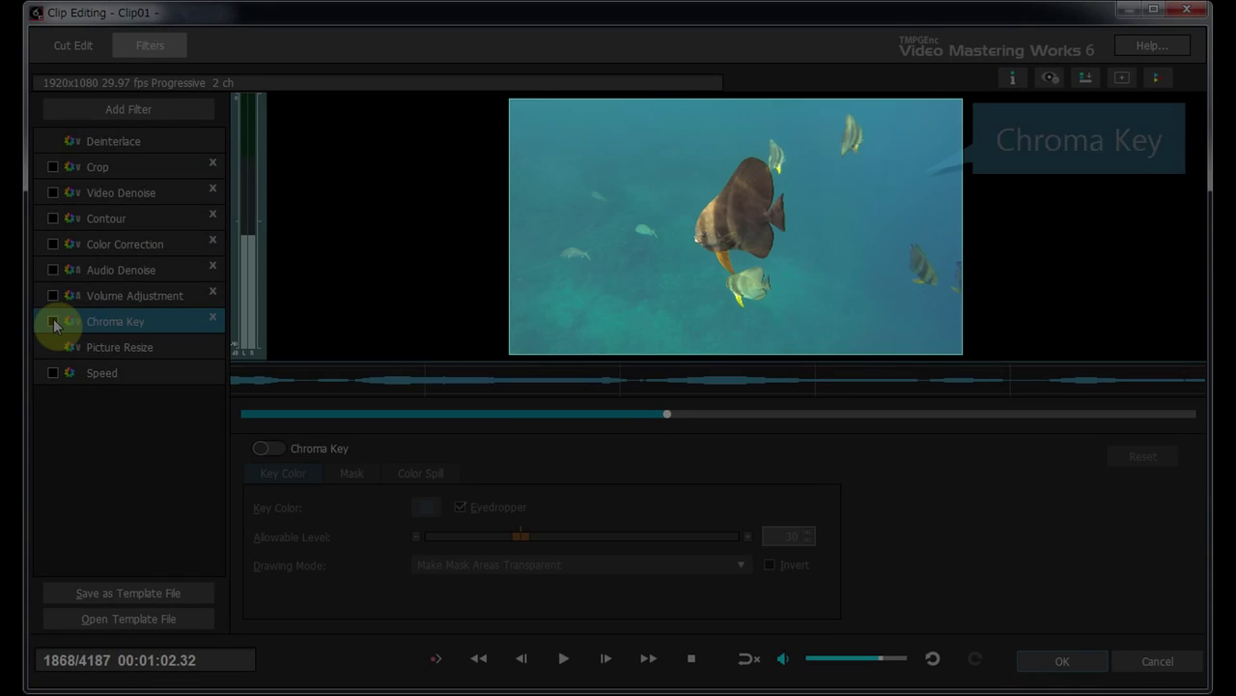
{"action": "left_click", "coordinate": [52, 321]}
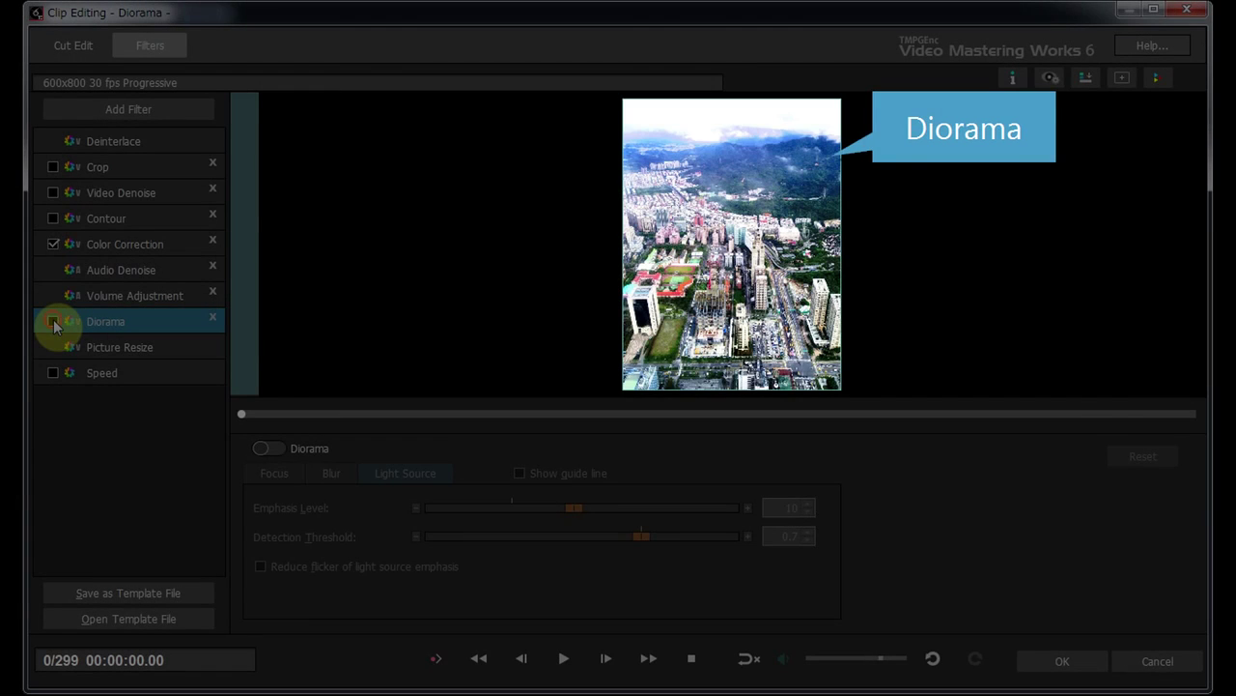
{"action": "left_click", "coordinate": [53, 320]}
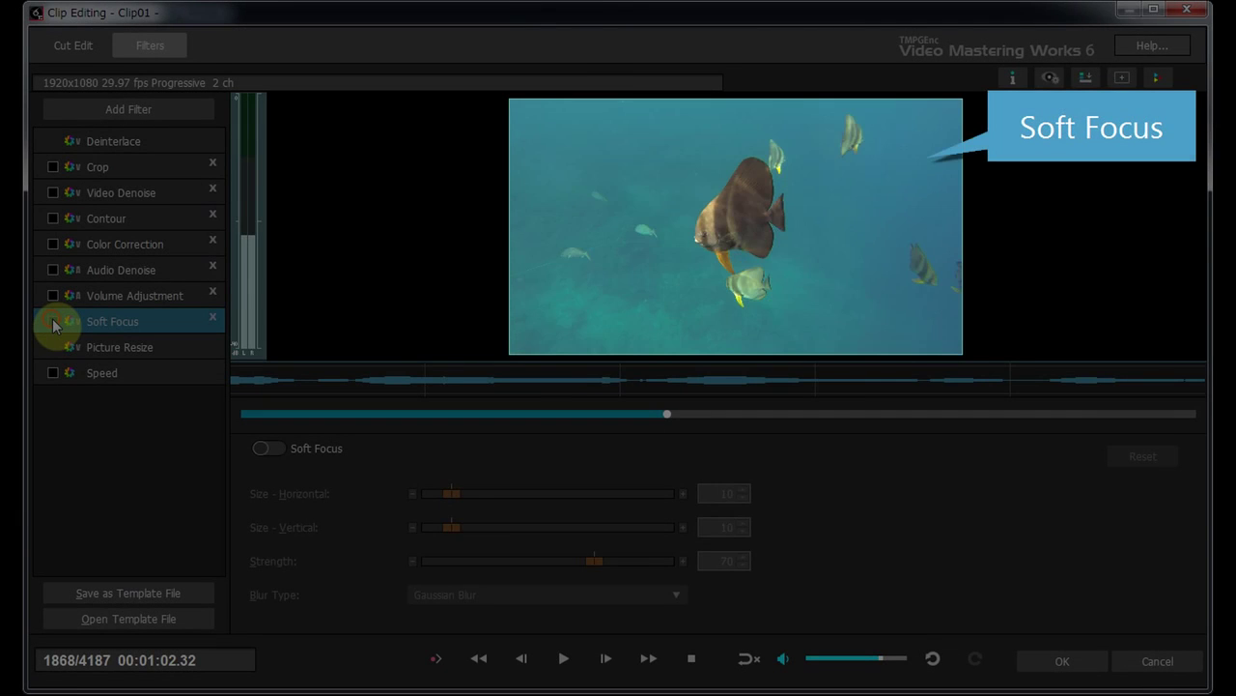
{"action": "left_click", "coordinate": [52, 321]}
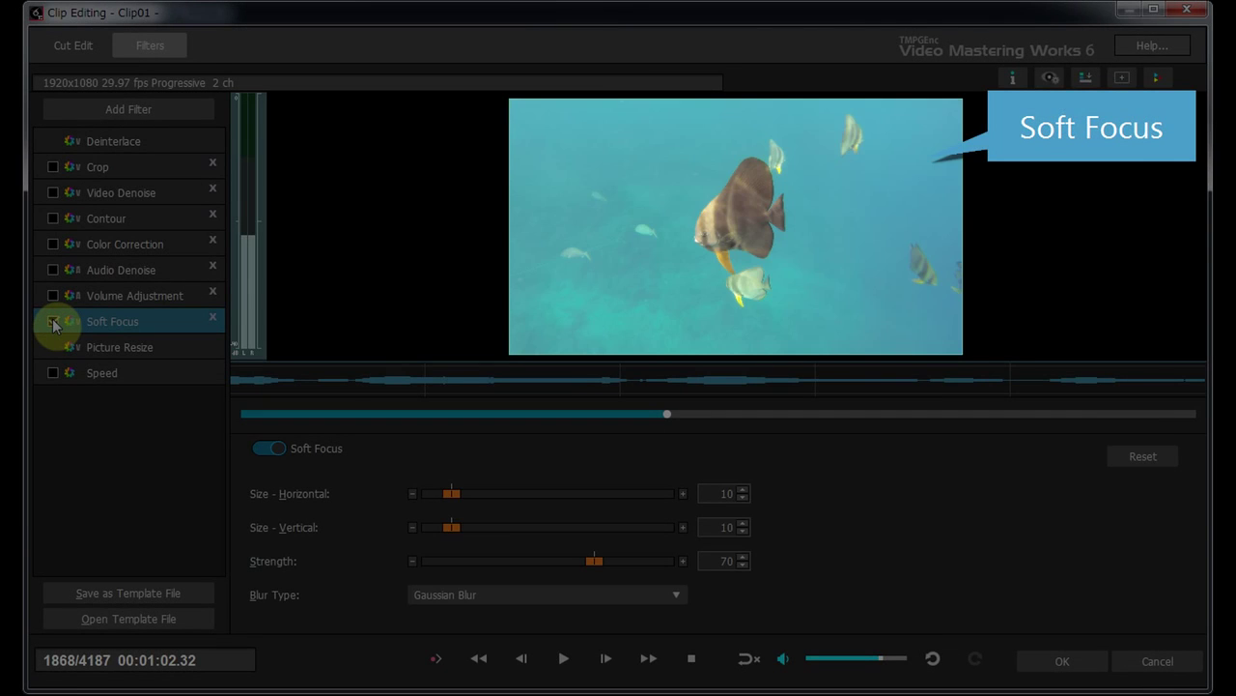
{"action": "left_click", "coordinate": [52, 320]}
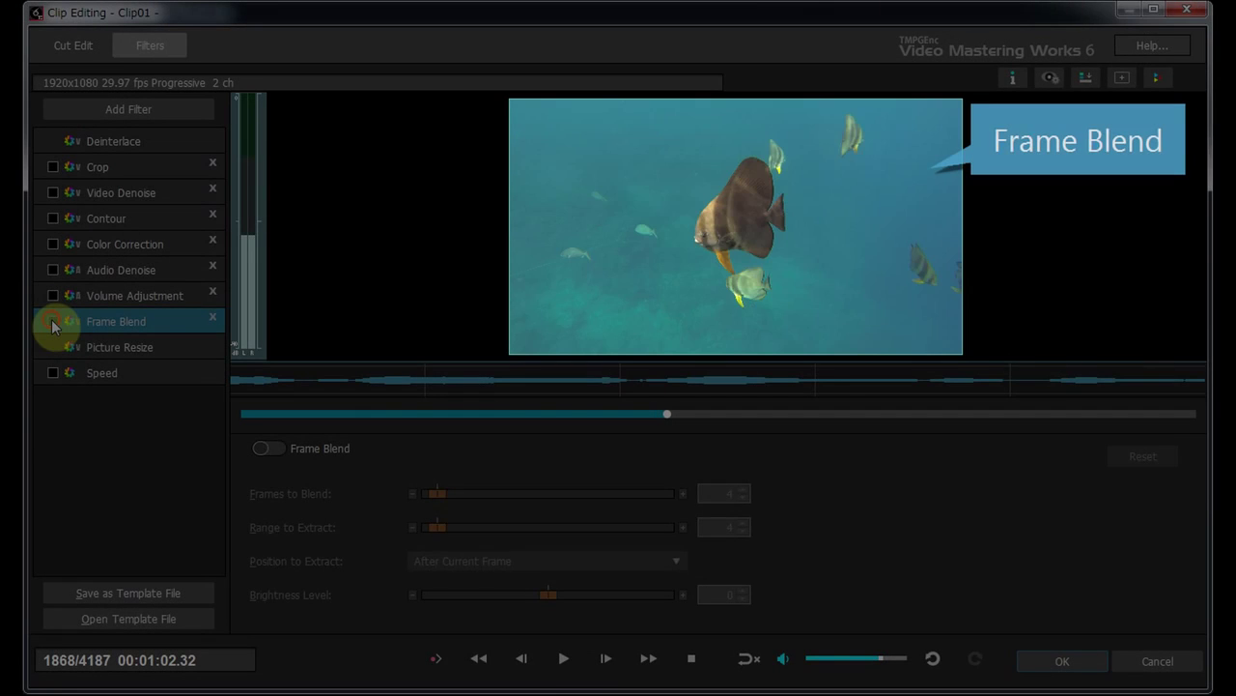
{"action": "left_click", "coordinate": [549, 658]}
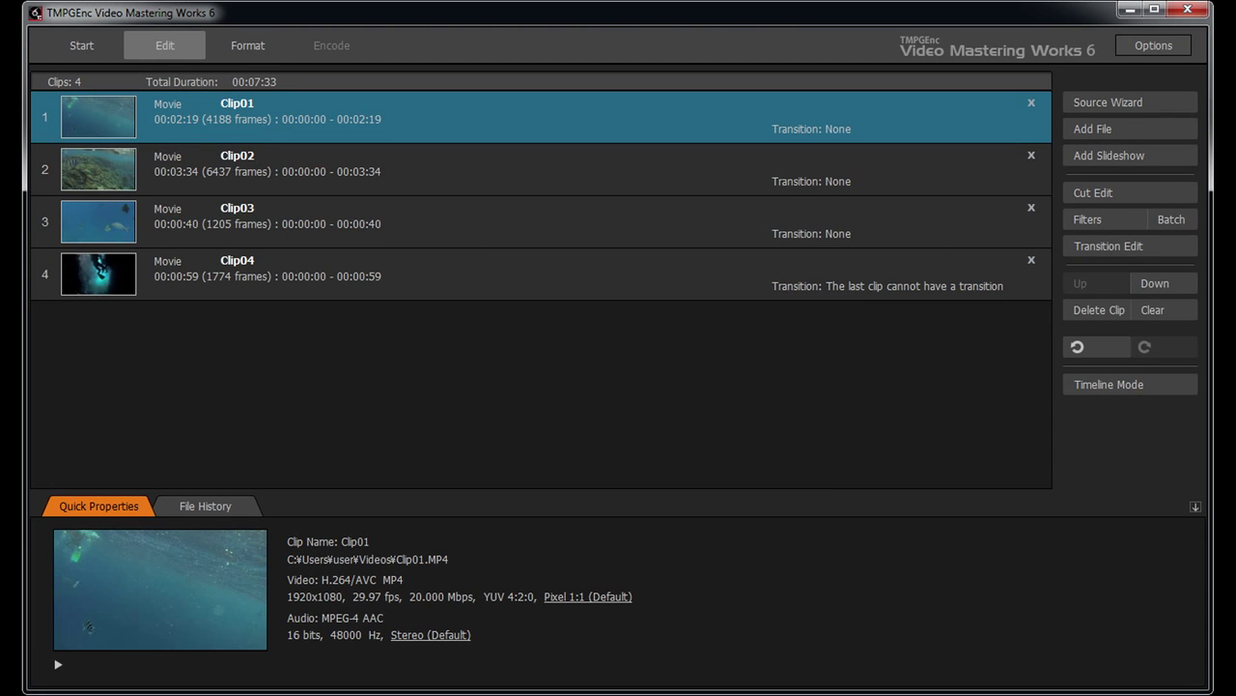
Step: Build a slideshow from several marquee-selected photos added through Add Pictures
{"action": "left_click", "coordinate": [1158, 151]}
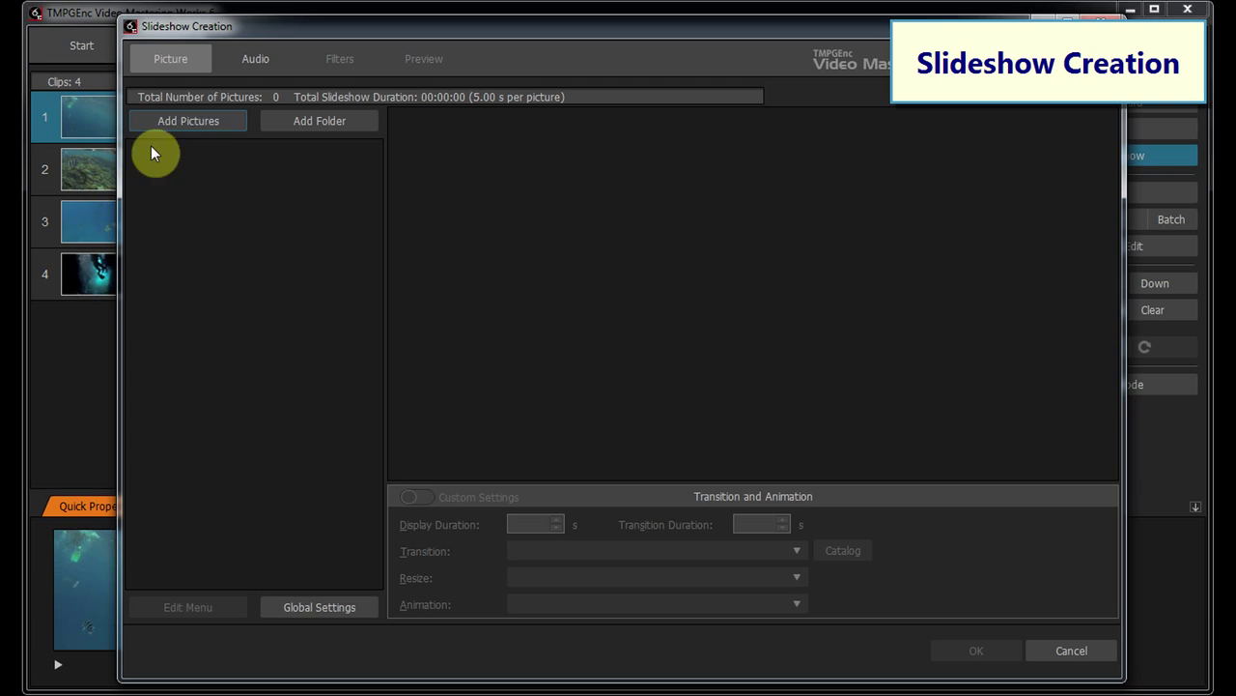
{"action": "left_click", "coordinate": [222, 121]}
{"action": "left_click_drag", "start_coordinate": [284, 182], "coordinate": [737, 405]}
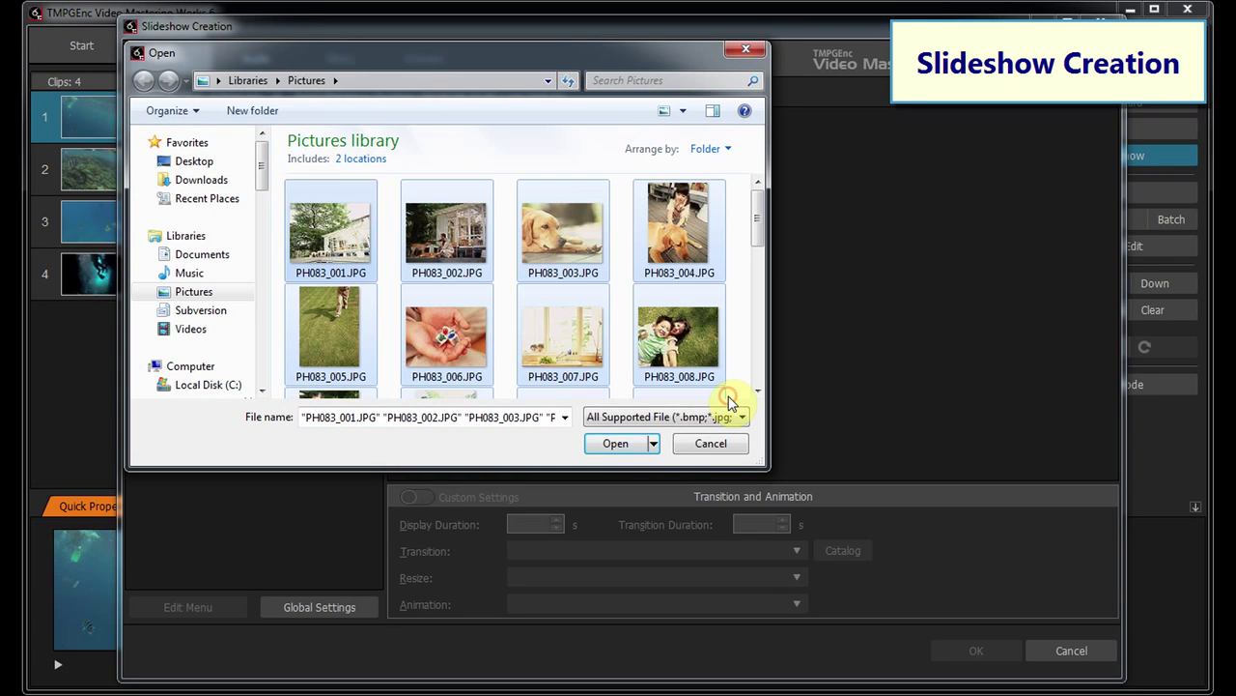
{"action": "left_click", "coordinate": [636, 443]}
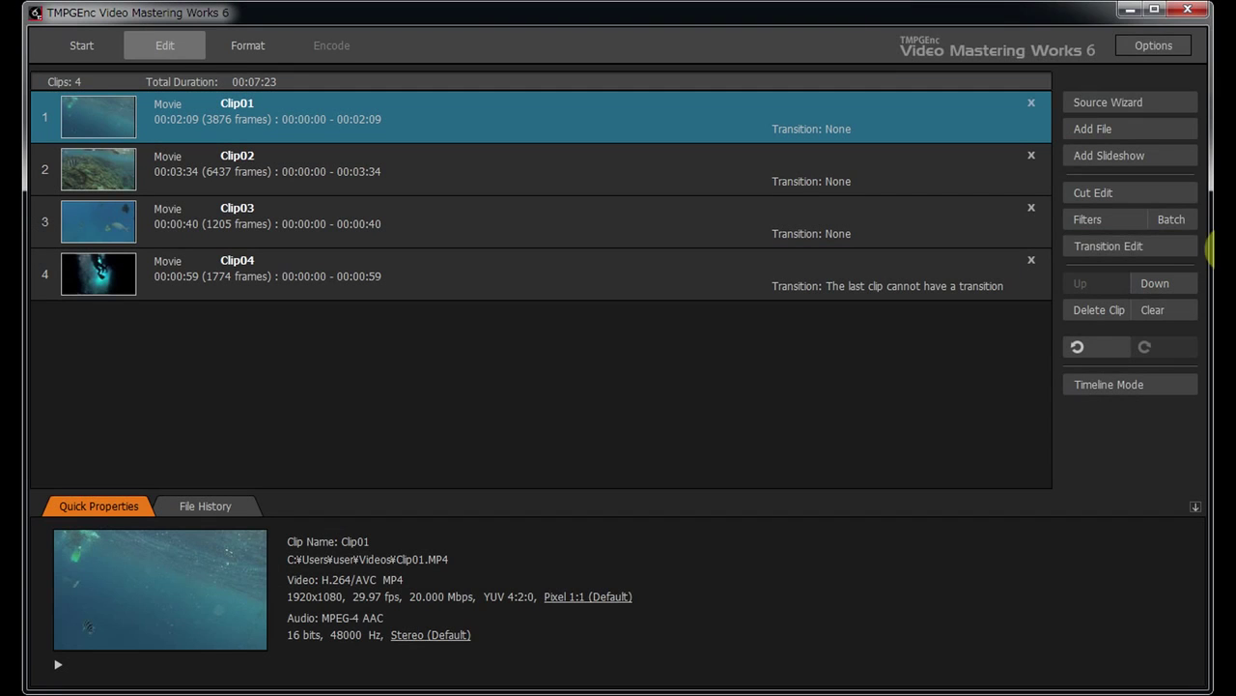
Step: Set the Clip01-to-Clip02 transition type to Emanation, lasting 2 seconds
{"action": "left_click", "coordinate": [1154, 243]}
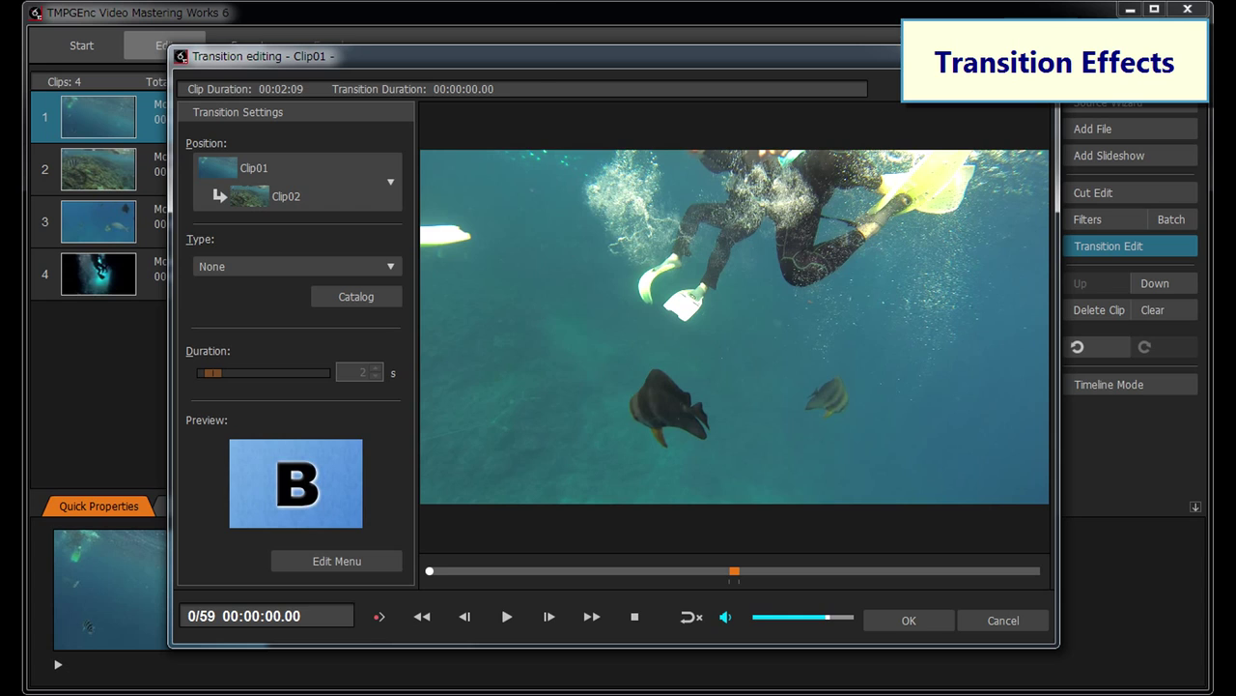
{"action": "left_click", "coordinate": [391, 265]}
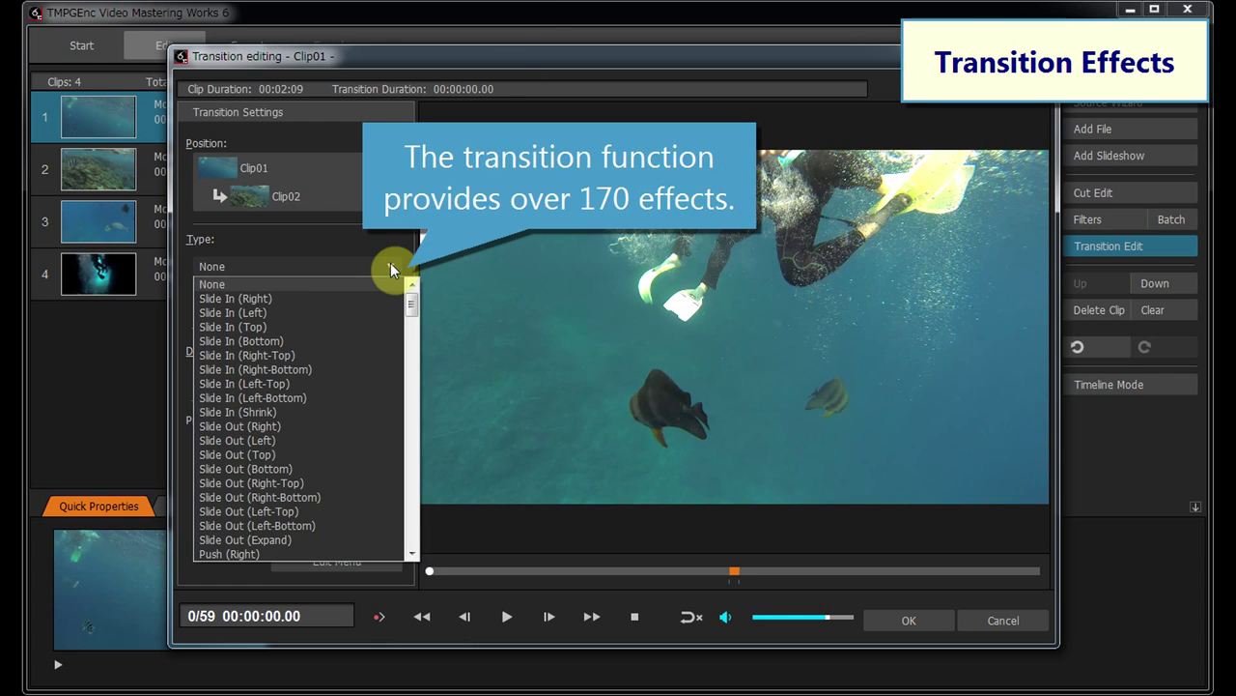
{"action": "left_click_drag", "start_coordinate": [411, 298], "coordinate": [413, 538]}
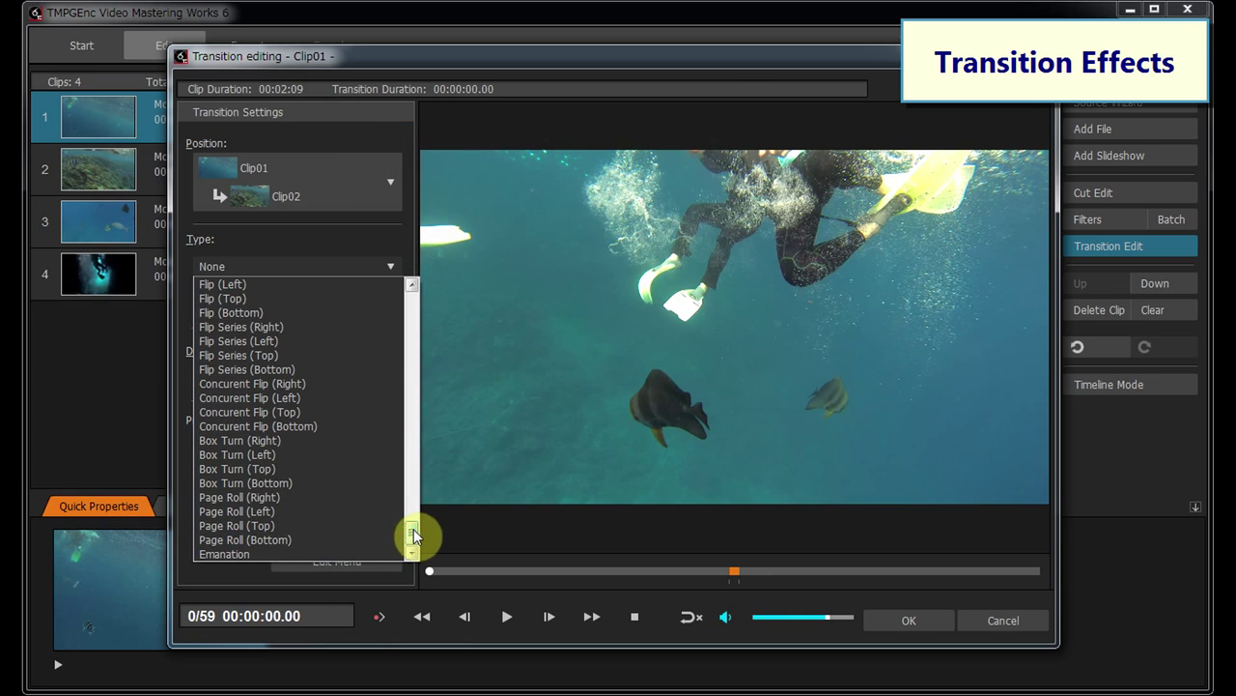
{"action": "left_click", "coordinate": [288, 552]}
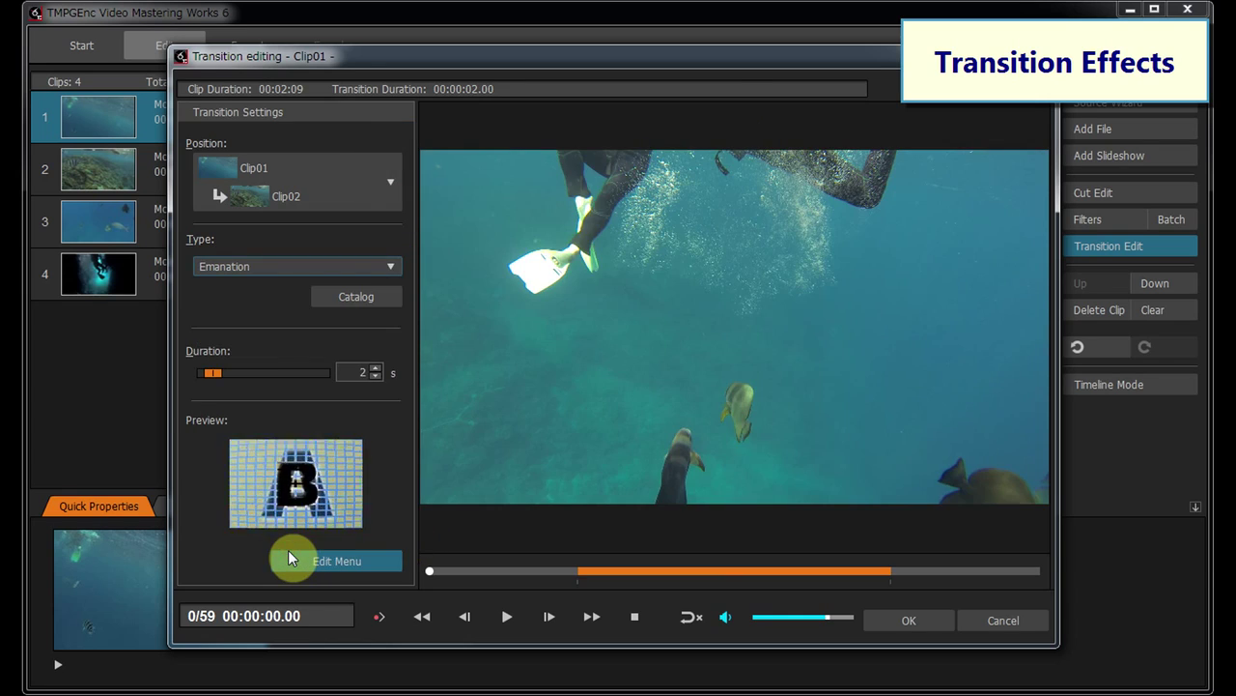
Step: Preview the transition, then start a Timeline Mode project set by clip characteristics with Clip01–Clip04
{"action": "left_click", "coordinate": [509, 616]}
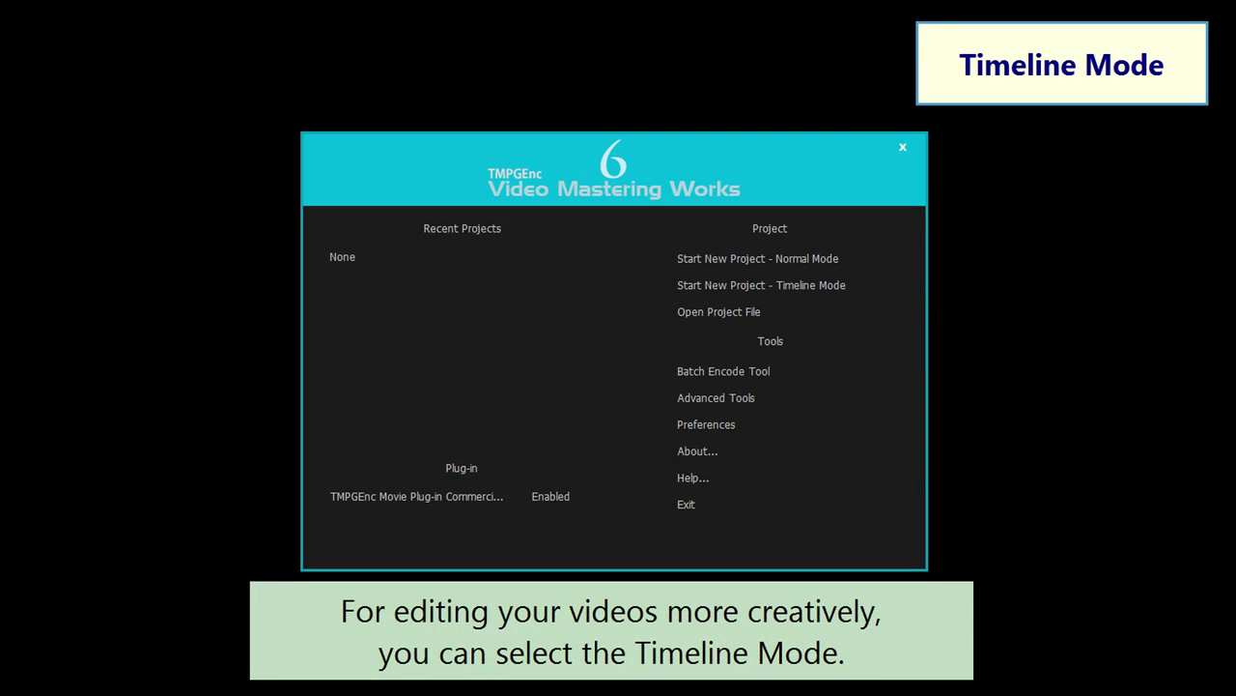
{"action": "left_click", "coordinate": [860, 286]}
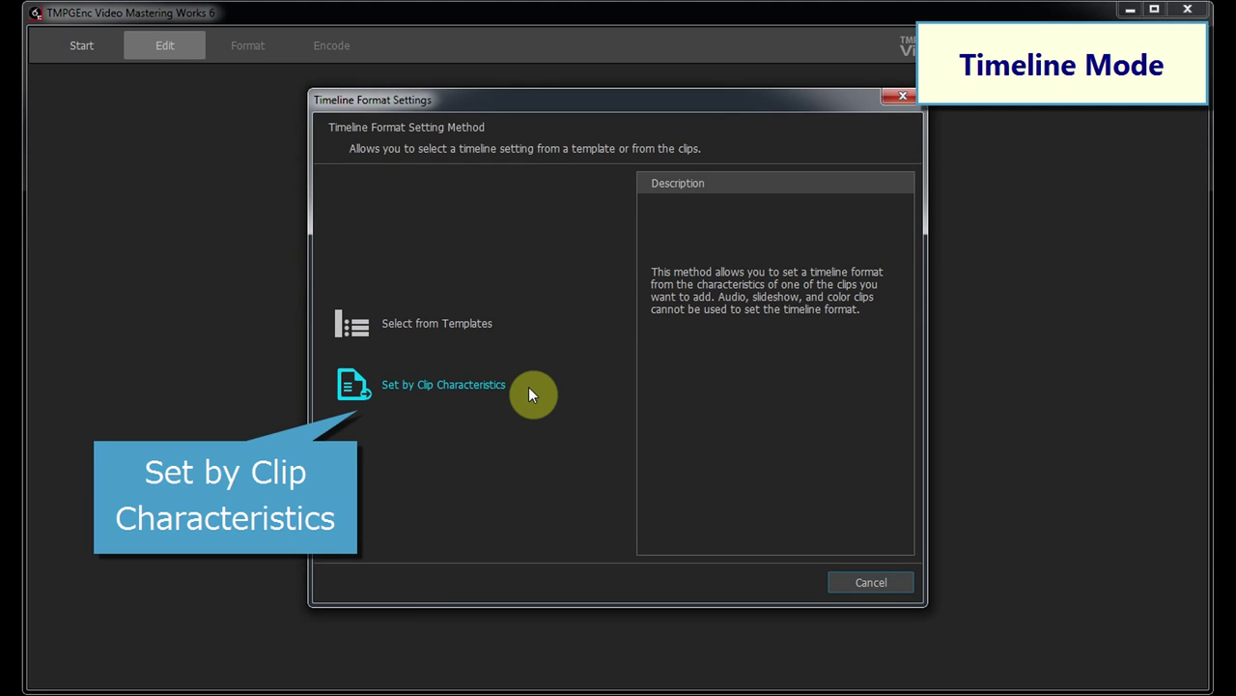
{"action": "left_click", "coordinate": [529, 391]}
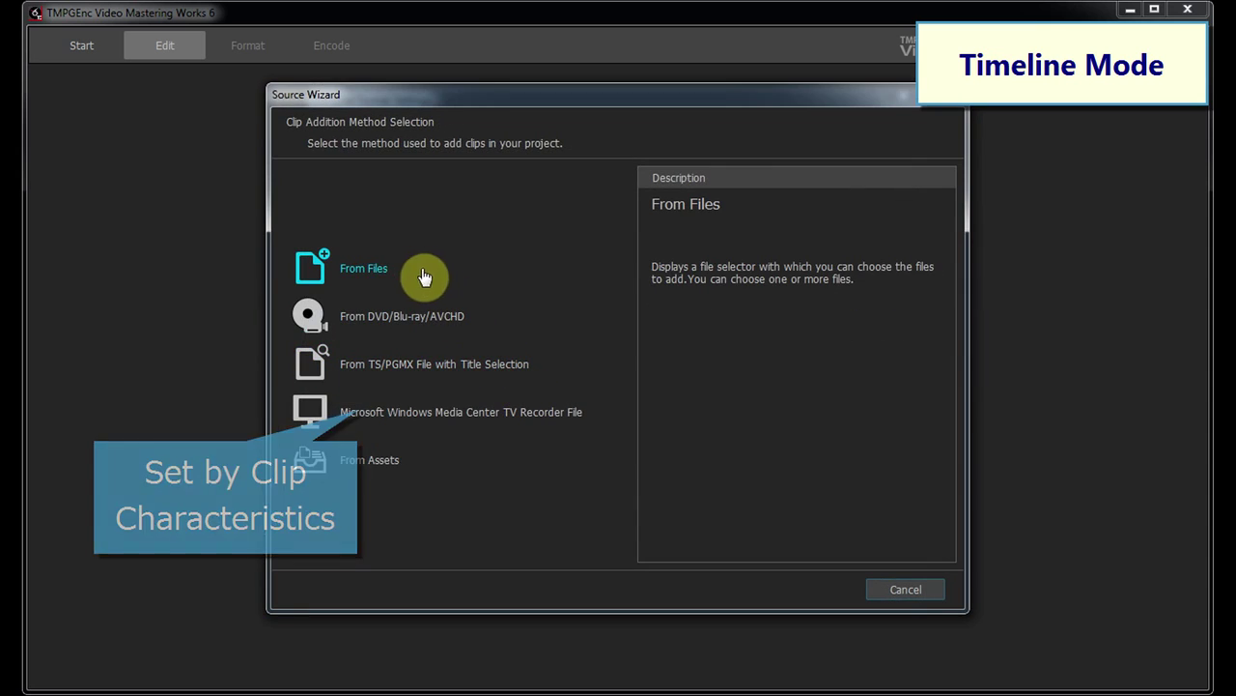
{"action": "left_click", "coordinate": [394, 268]}
{"action": "left_click_drag", "start_coordinate": [543, 228], "coordinate": [875, 275]}
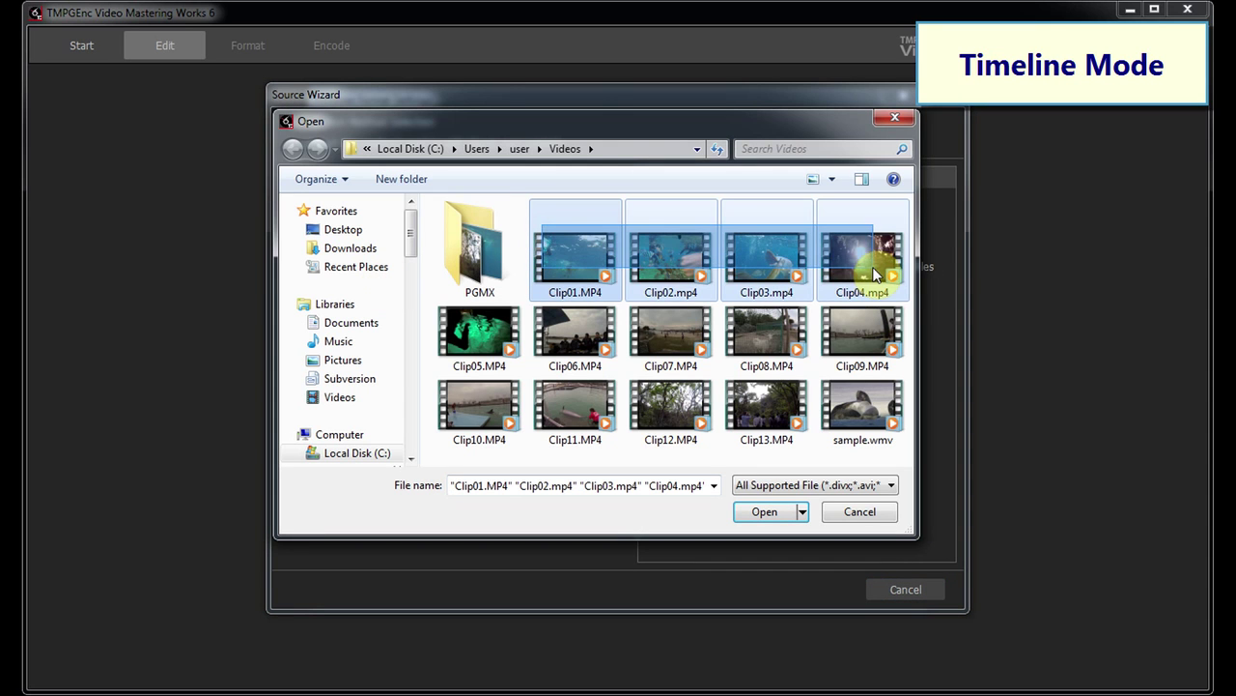
{"action": "left_click", "coordinate": [768, 512]}
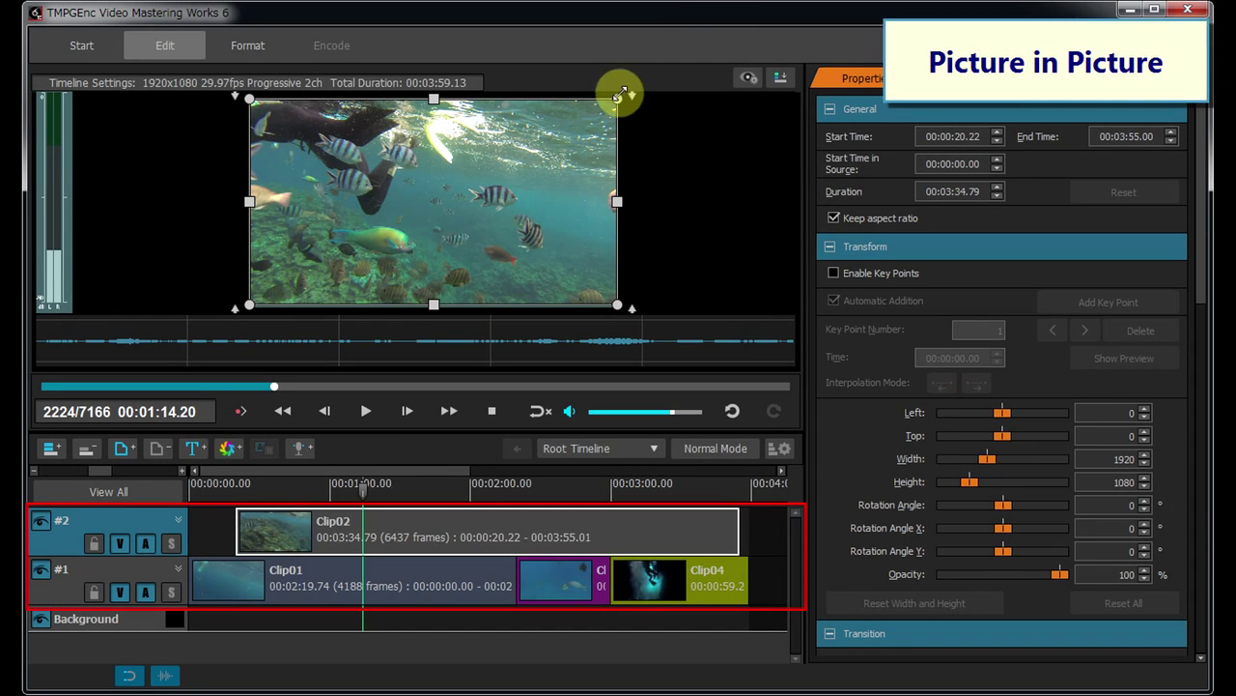
Step: Shrink Clip02 into a small inset and move it to the frame's centre-right
{"action": "left_click_drag", "start_coordinate": [619, 97], "coordinate": [390, 229]}
{"action": "left_click_drag", "start_coordinate": [326, 261], "coordinate": [553, 256]}
{"action": "left_click", "coordinate": [396, 597]}
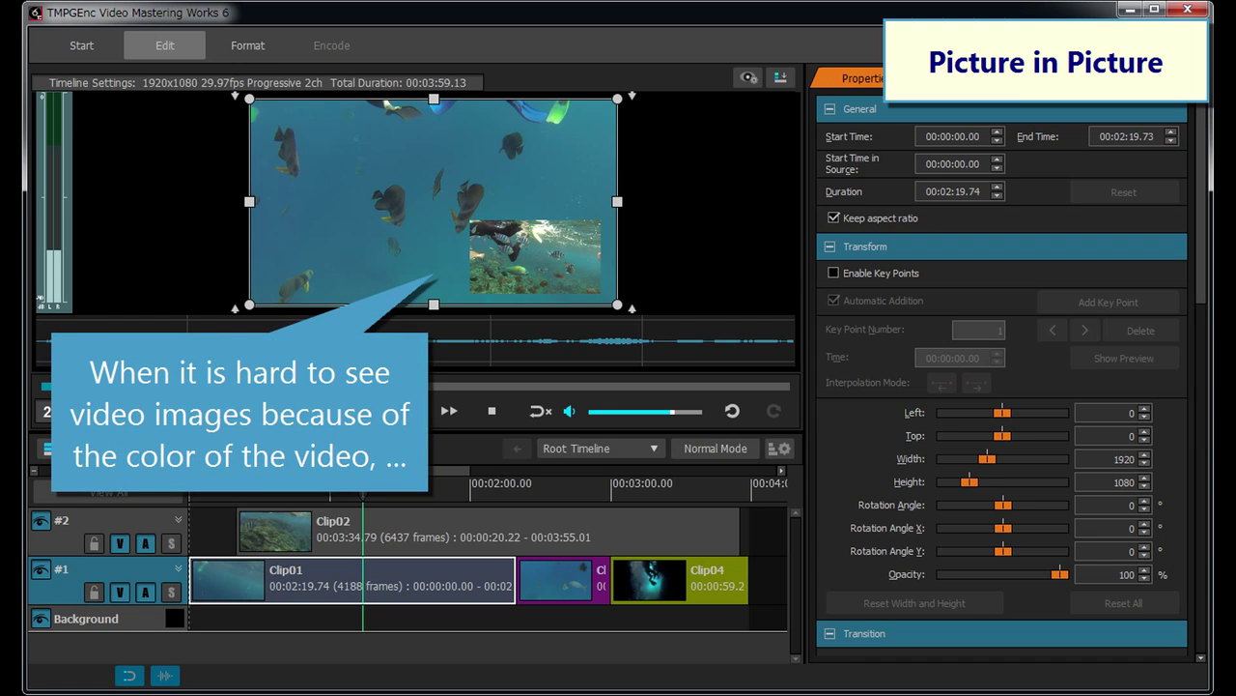
{"action": "left_click", "coordinate": [551, 243]}
Step: Give the Clip02 inset a salmon-pink border and an outer shadow
{"action": "left_click_drag", "start_coordinate": [1200, 221], "coordinate": [1204, 495]}
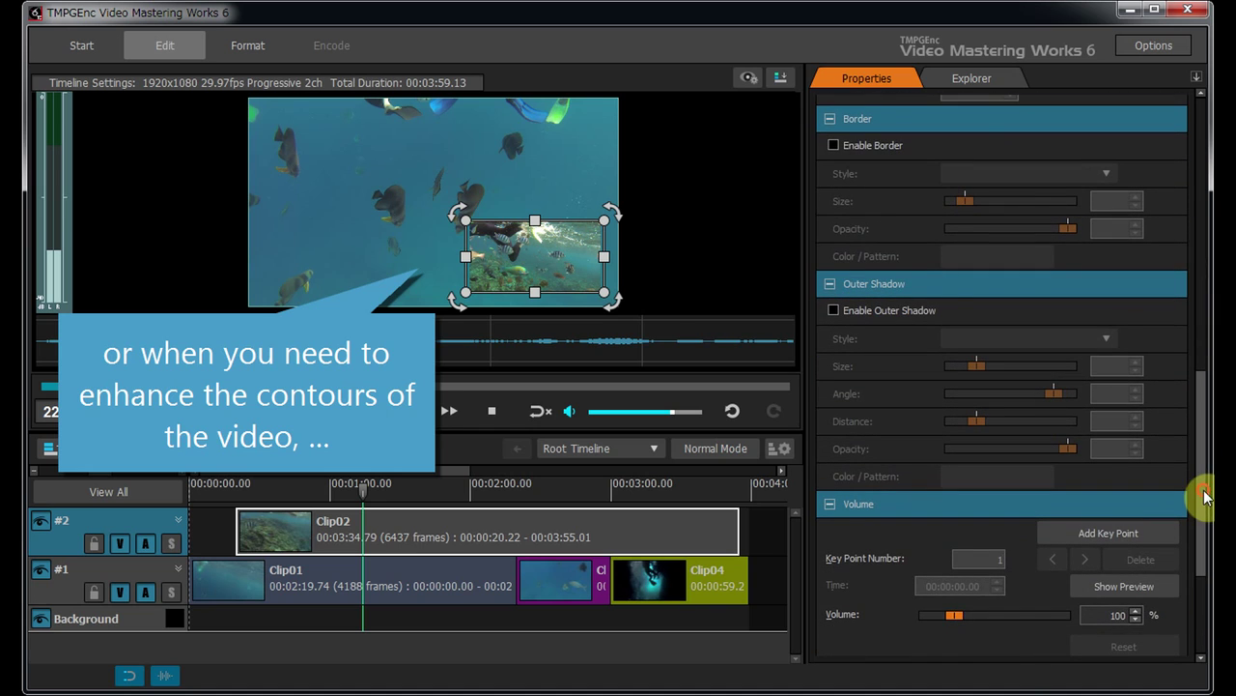
{"action": "left_click", "coordinate": [833, 146]}
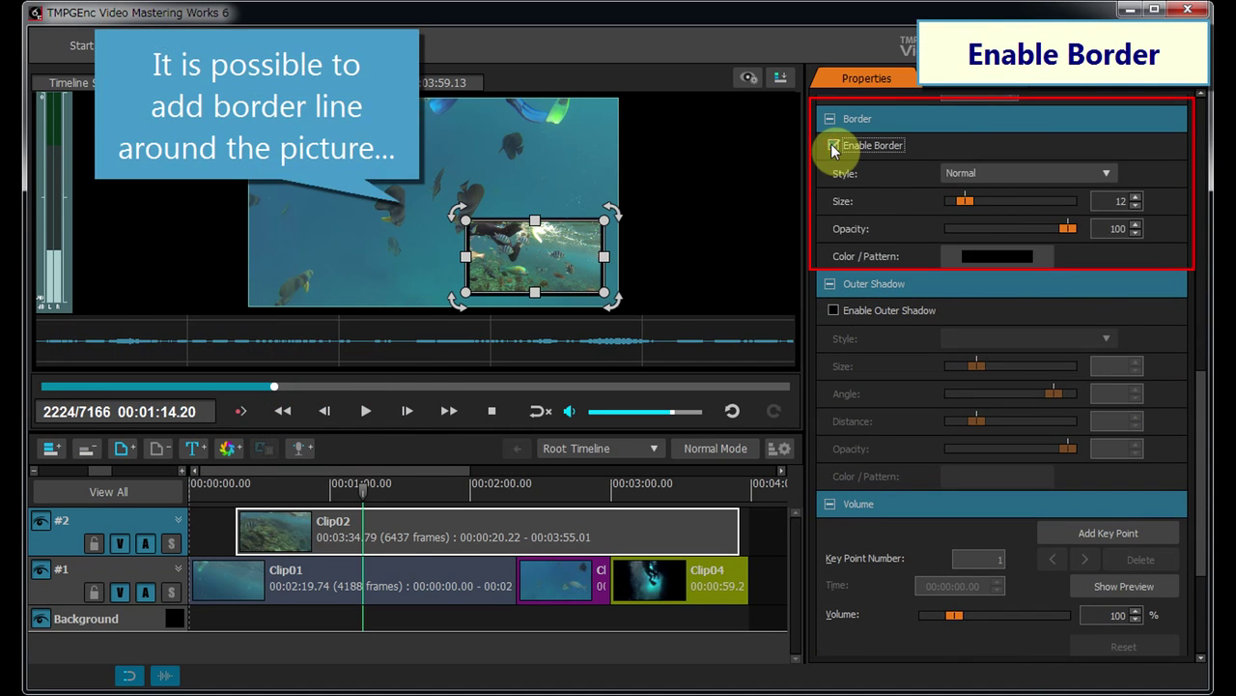
{"action": "left_click", "coordinate": [1013, 256]}
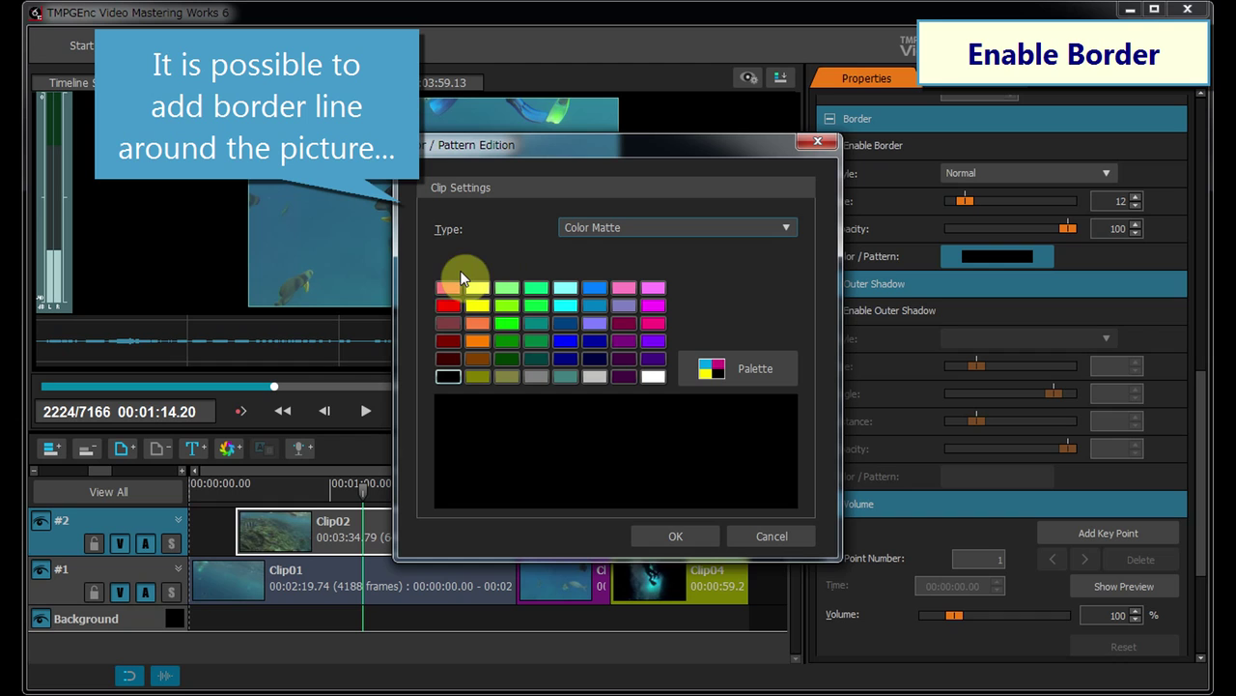
{"action": "left_click", "coordinate": [449, 287]}
{"action": "left_click", "coordinate": [693, 536]}
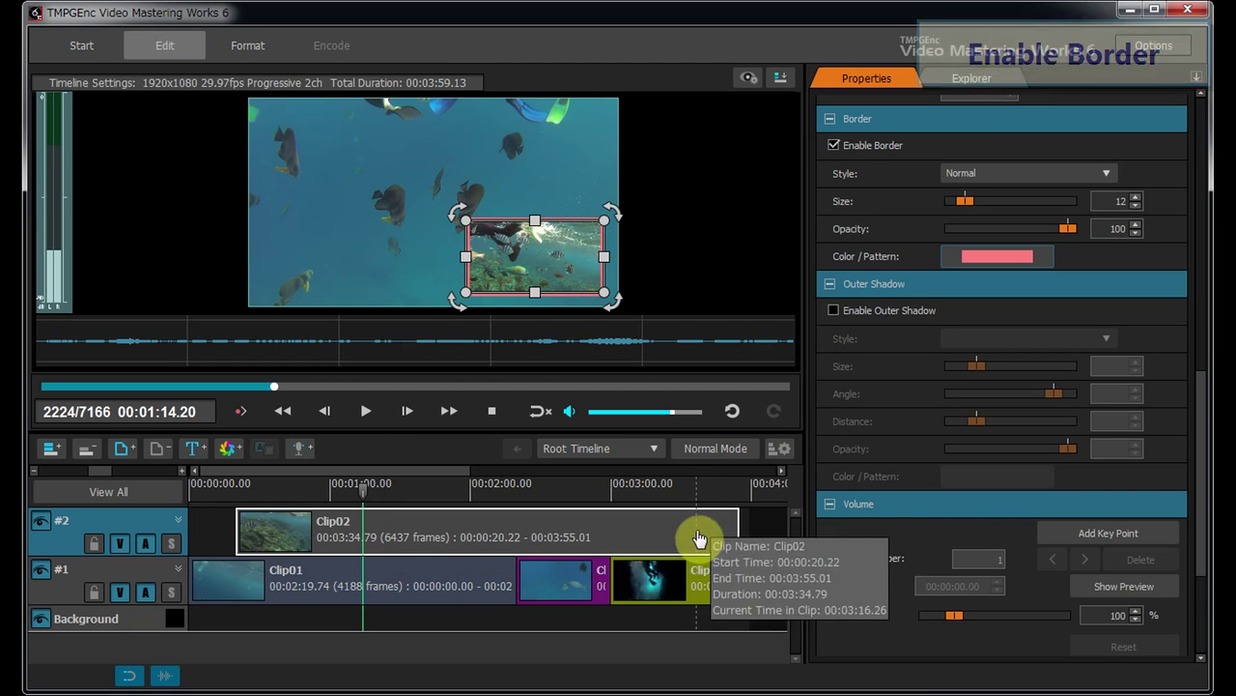
{"action": "left_click", "coordinate": [834, 310]}
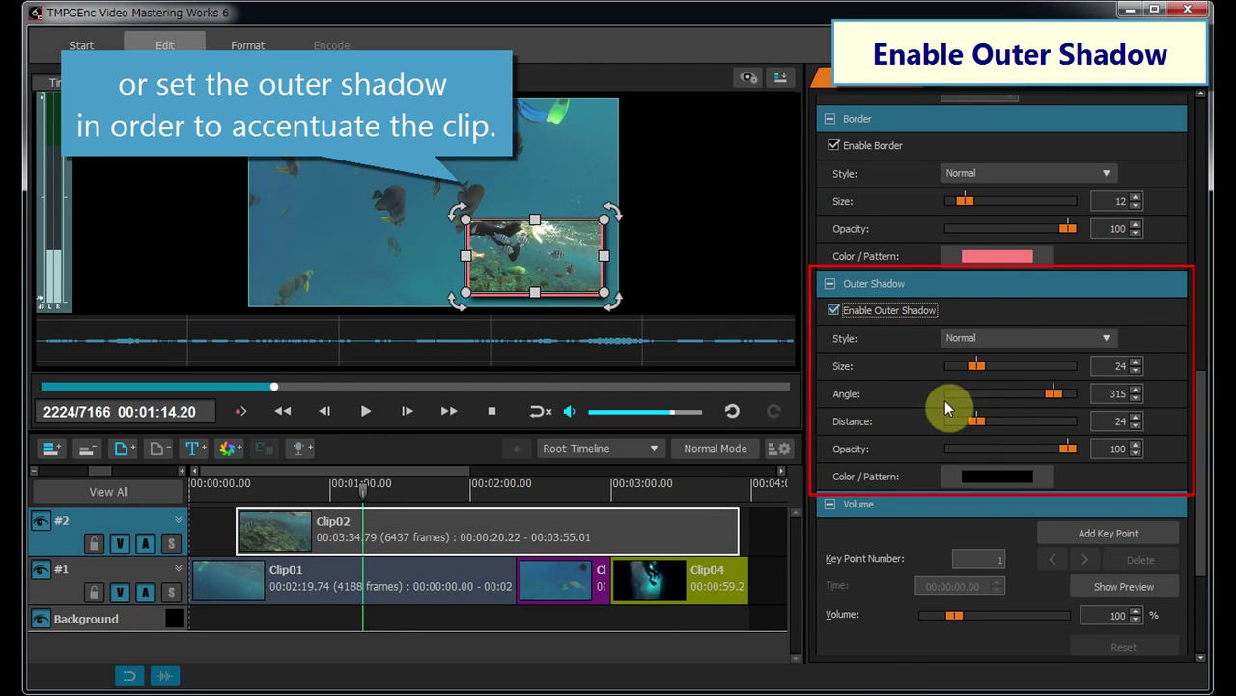
{"action": "left_click", "coordinate": [444, 578]}
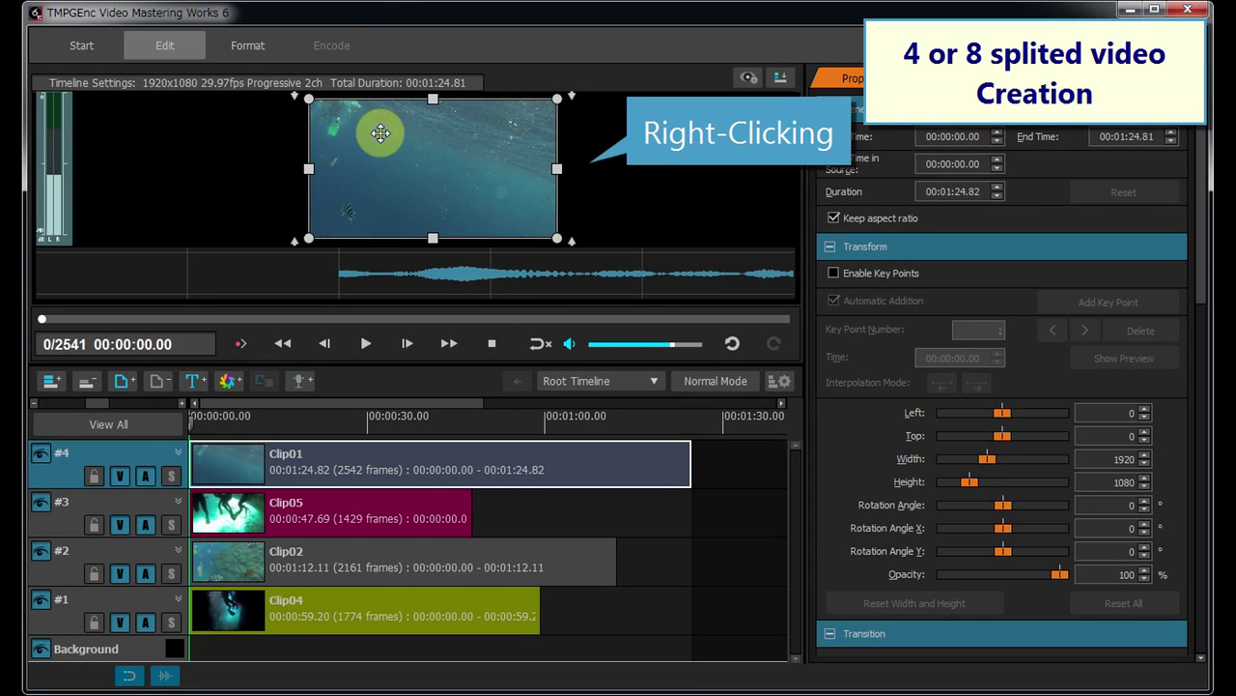
Step: Show 4-split guide lines over the preview and enlarge the preview area
{"action": "right_click", "coordinate": [380, 135]}
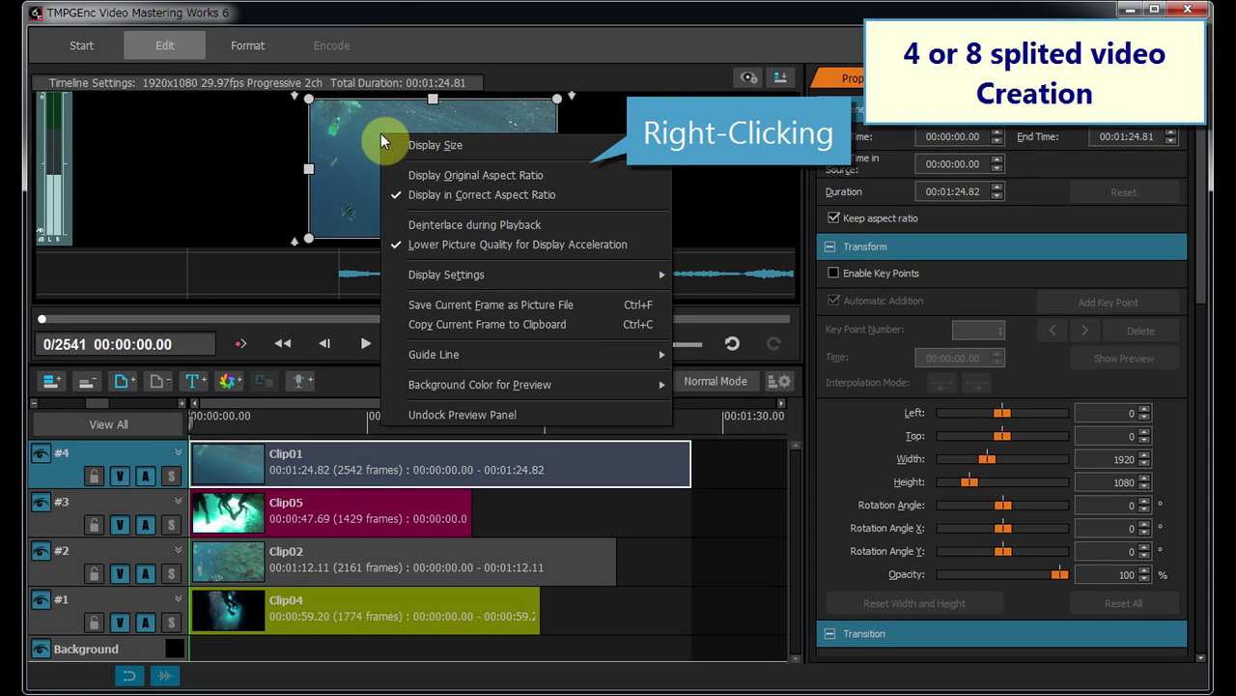
{"action": "mouse_move", "coordinate": [649, 356]}
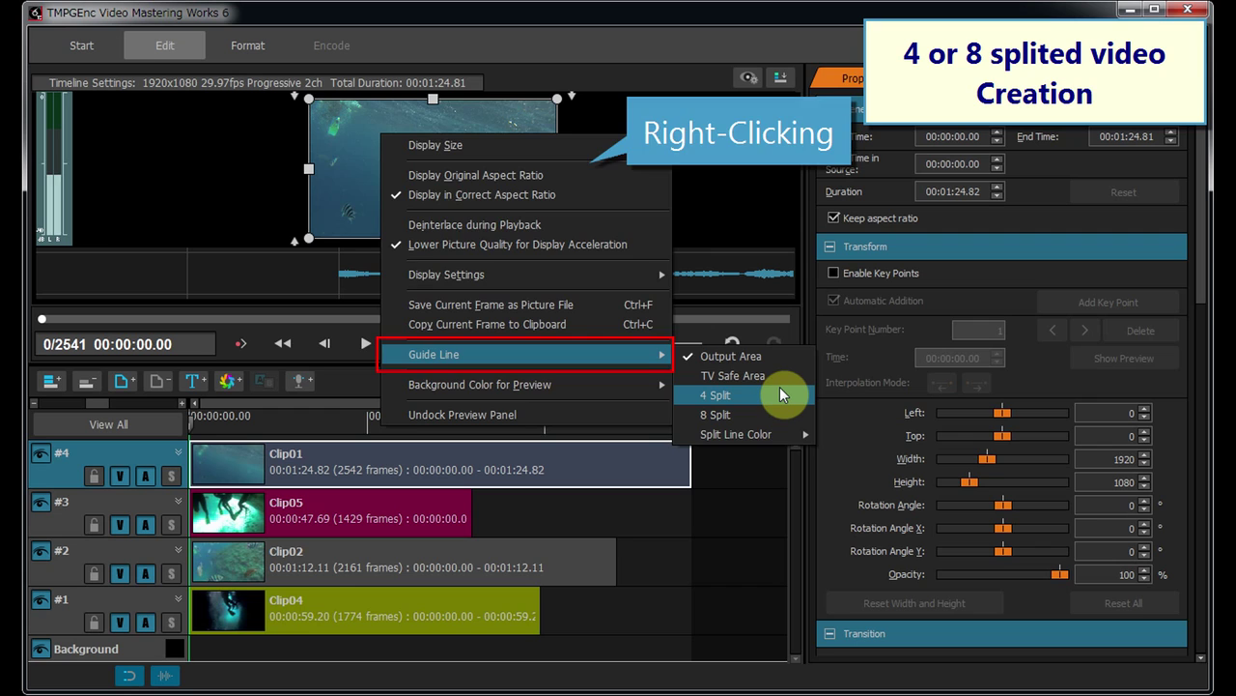
{"action": "left_click", "coordinate": [780, 394]}
{"action": "left_click_drag", "start_coordinate": [768, 364], "coordinate": [768, 431]}
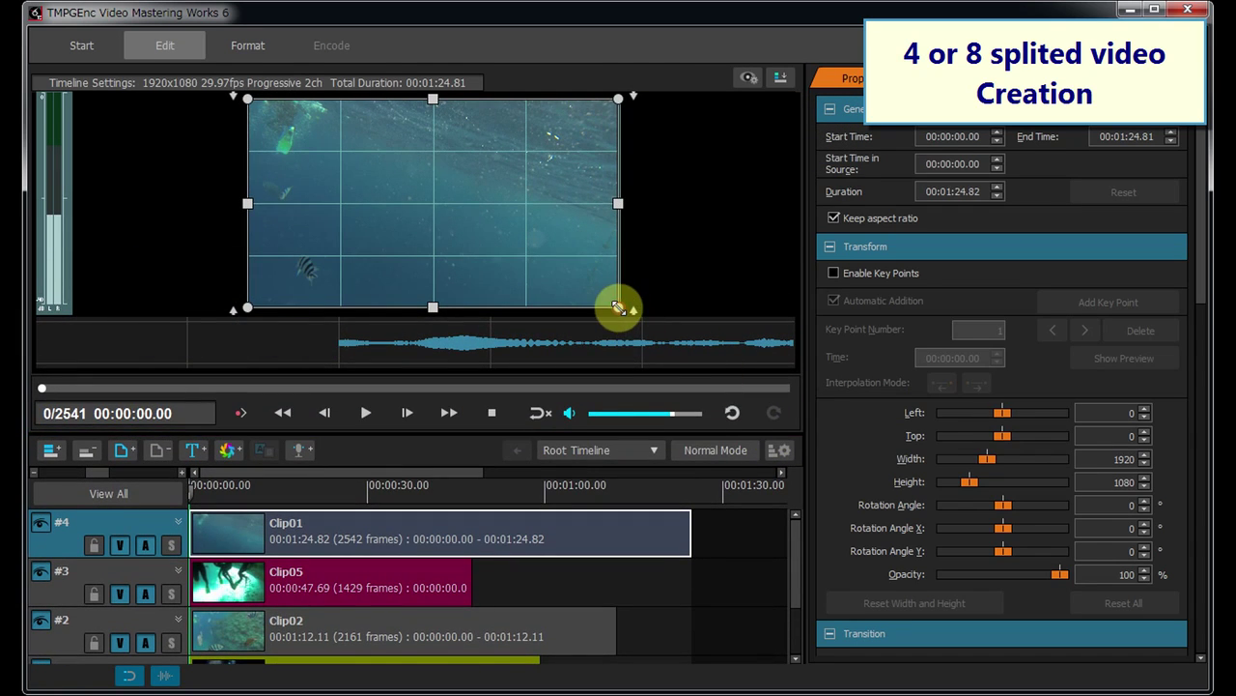
Step: Shrink Clip01 to the top-left and Clip05 to the top-right quarter, then play the split video
{"action": "left_click_drag", "start_coordinate": [619, 308], "coordinate": [433, 205]}
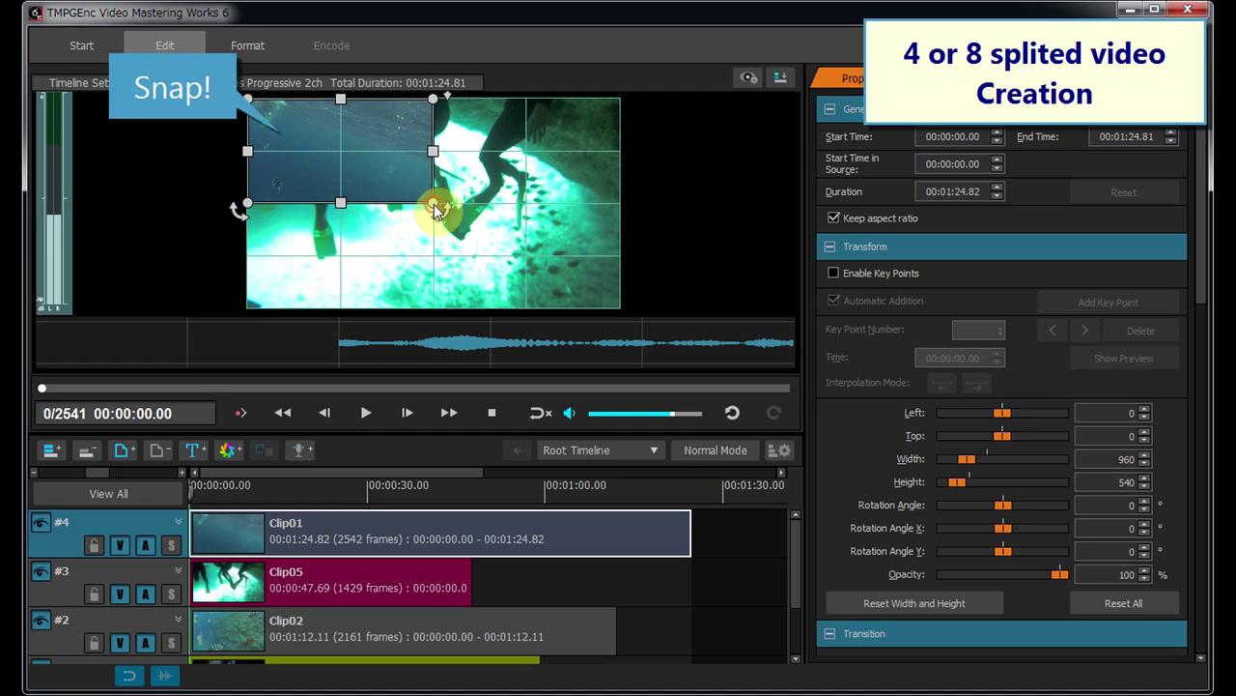
{"action": "left_click", "coordinate": [388, 234]}
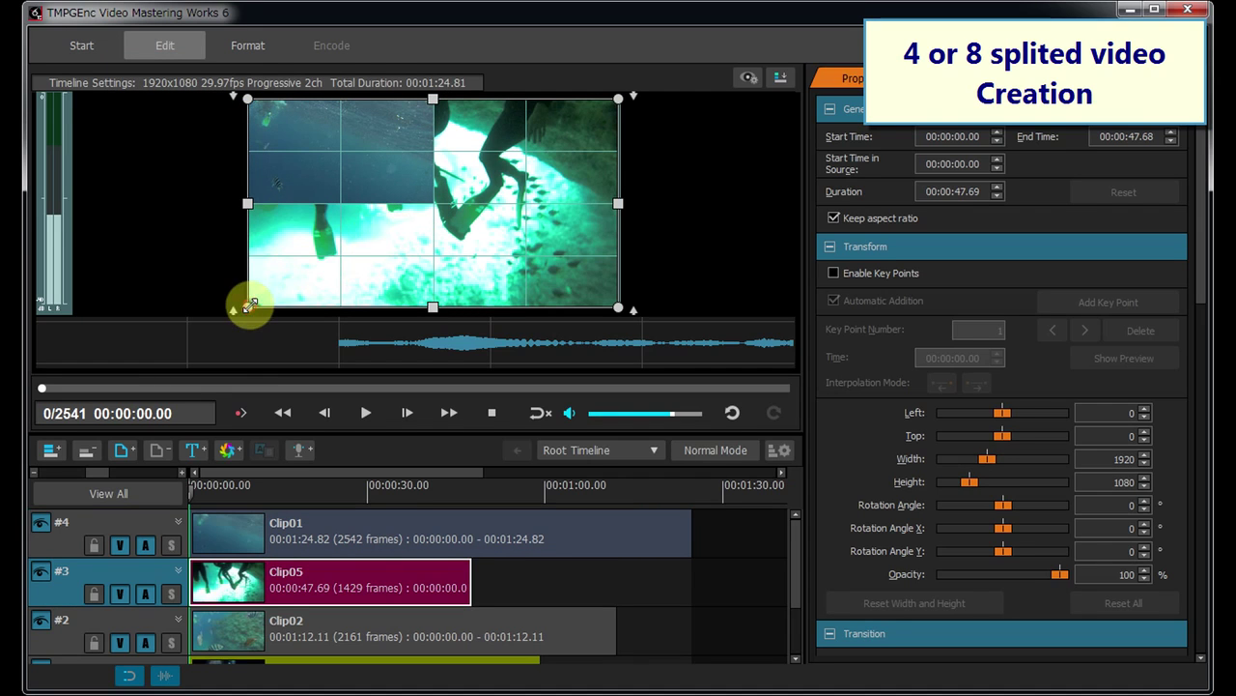
{"action": "left_click_drag", "start_coordinate": [250, 305], "coordinate": [433, 204]}
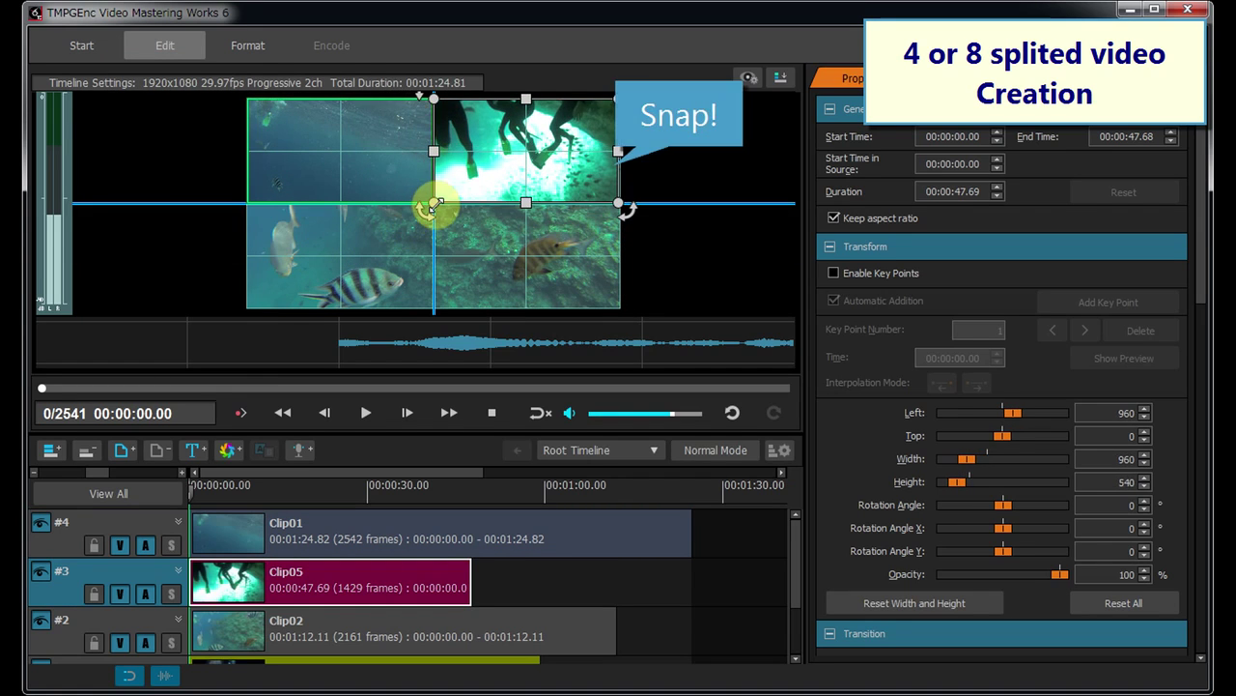
{"action": "left_click", "coordinate": [447, 232]}
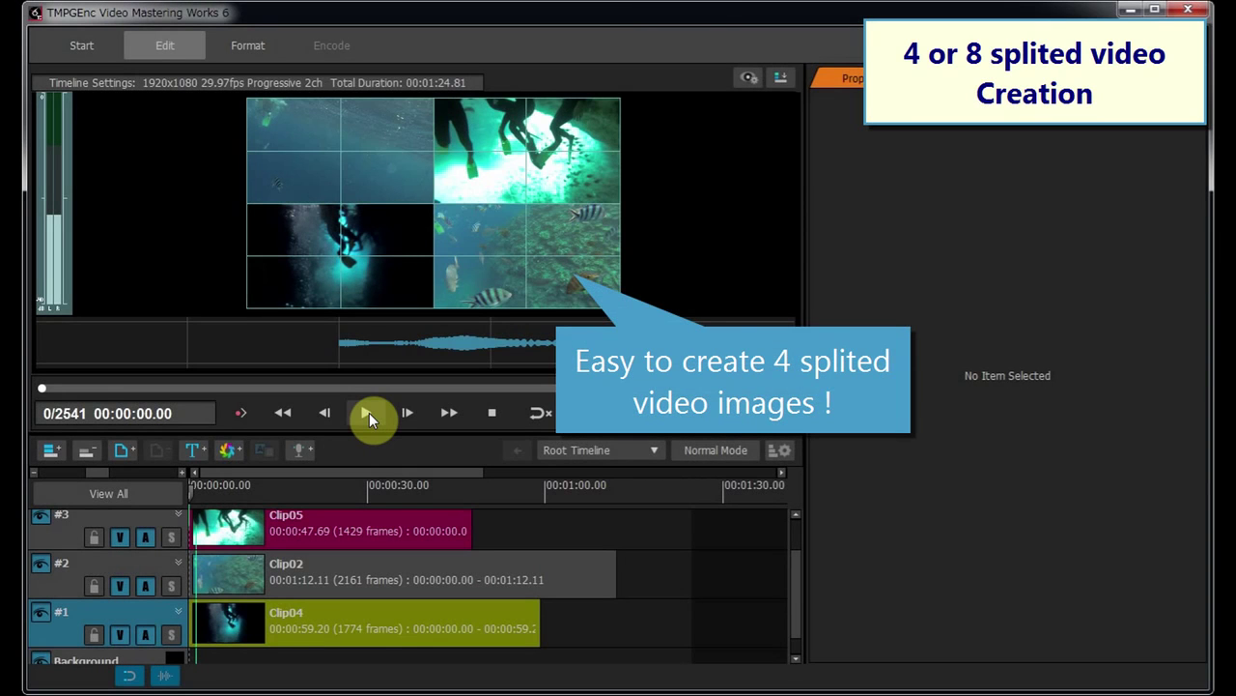
{"action": "left_click", "coordinate": [367, 413]}
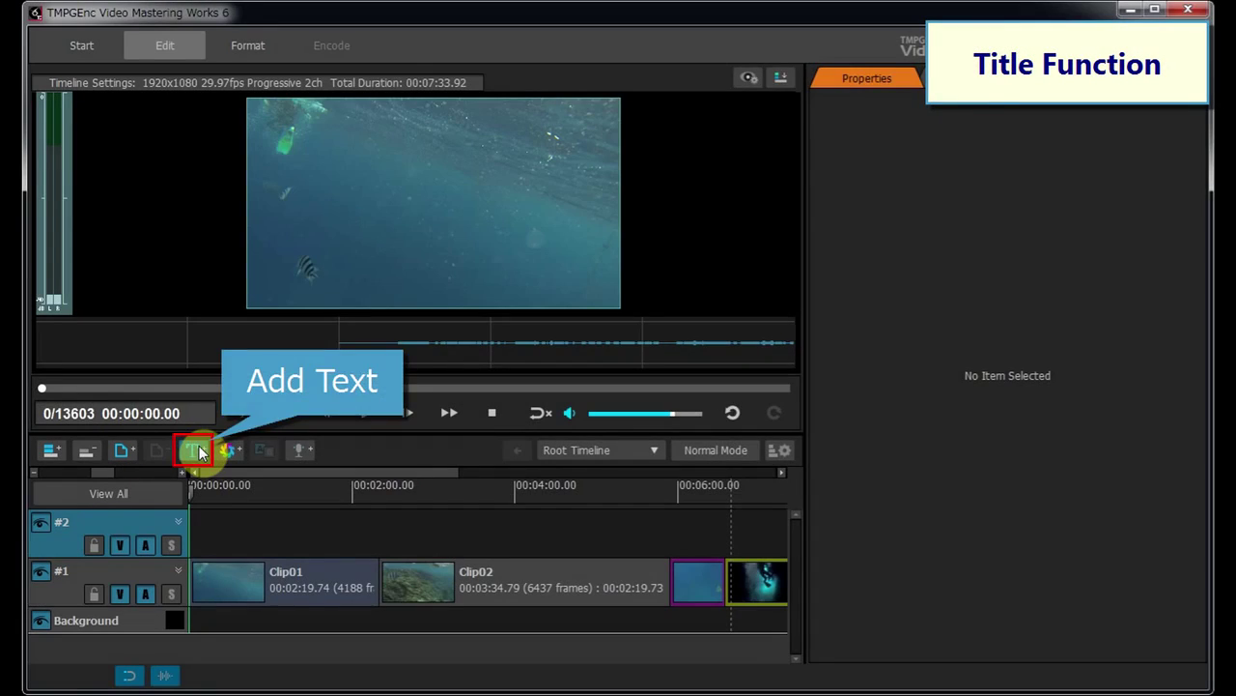
Step: Add the title 'TMPGEnc Video Mastering Works 6' to track #2 for 00:00:10.00, reviewing its border and shadow effects
{"action": "left_click", "coordinate": [196, 451]}
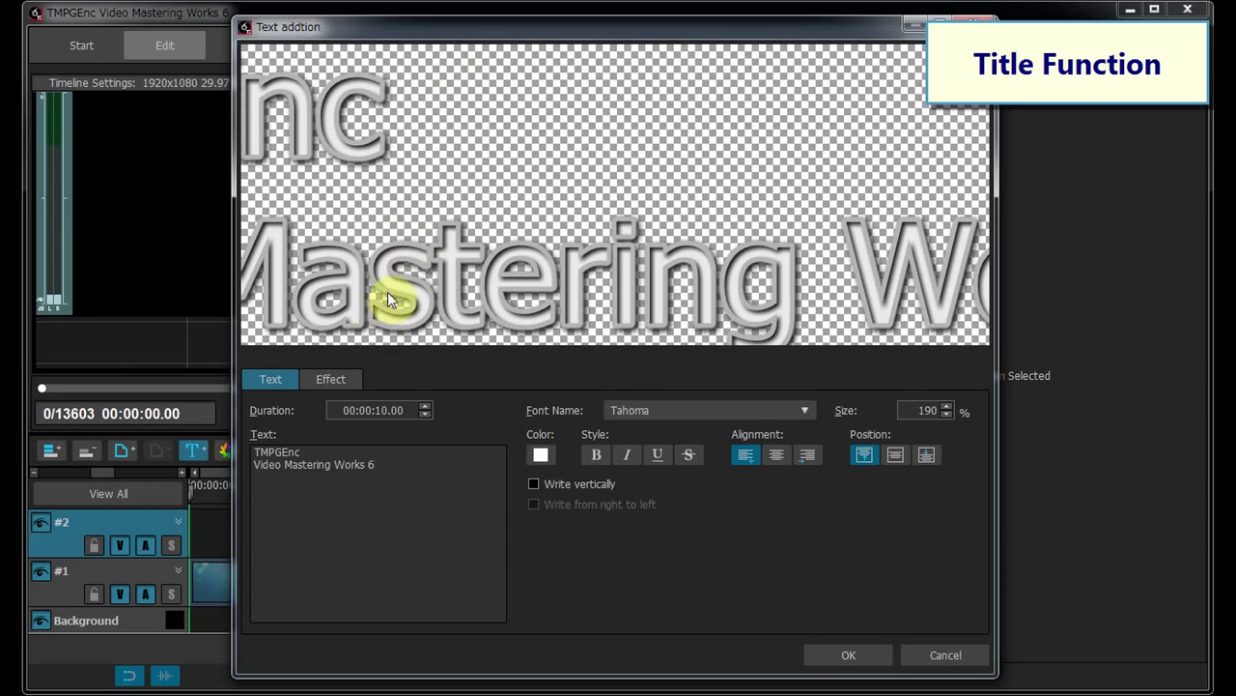
{"action": "left_click", "coordinate": [350, 379]}
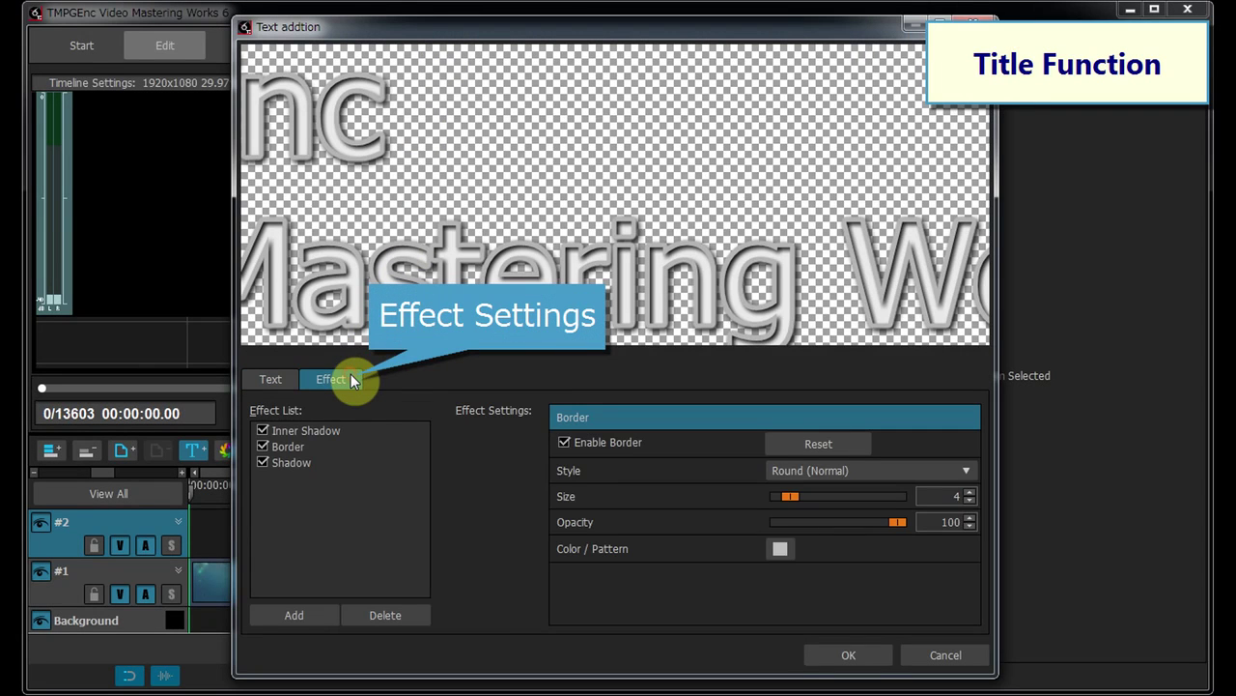
{"action": "left_click", "coordinate": [280, 379]}
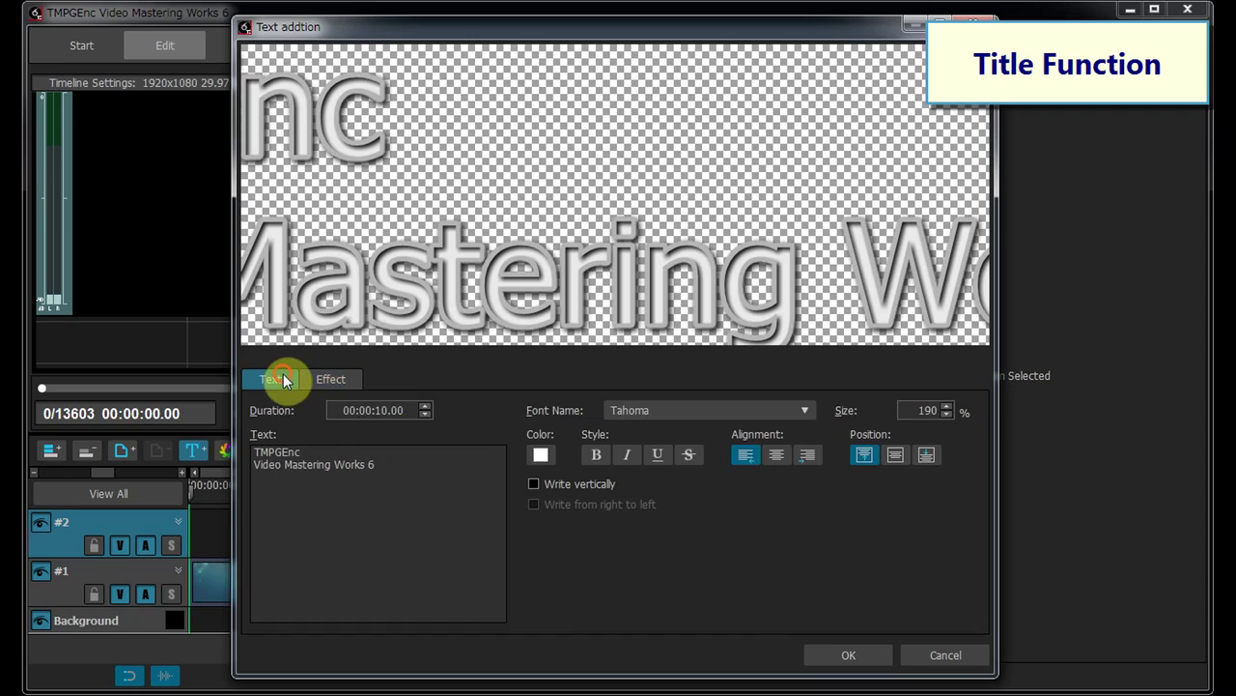
{"action": "left_click", "coordinate": [873, 648]}
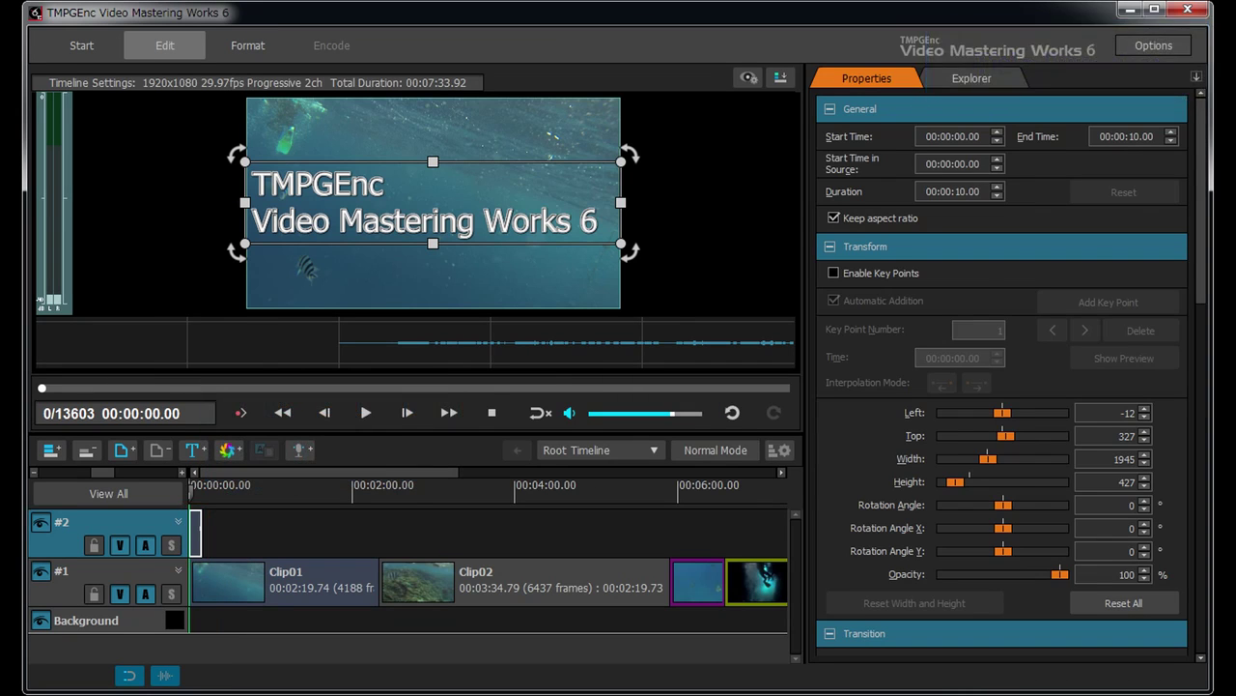
Step: Enable key points, add one at 00:00:01.80, and flip and rotate the title clockwise
{"action": "left_click", "coordinate": [834, 274]}
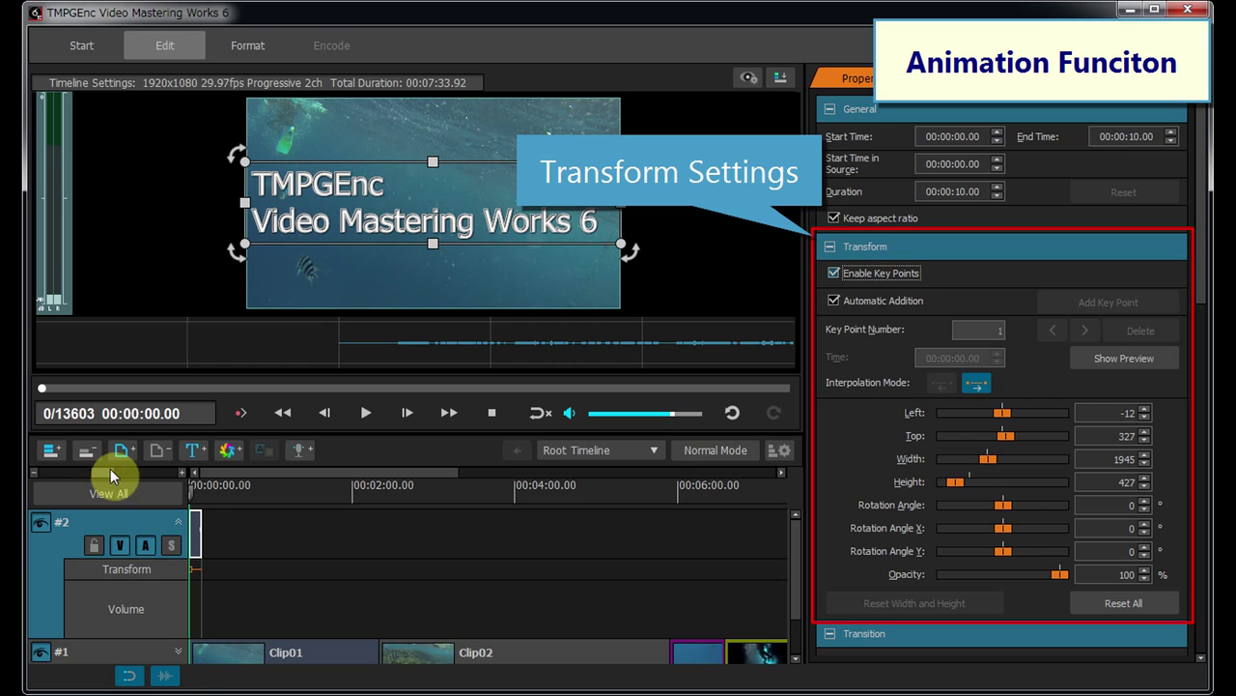
{"action": "left_click_drag", "start_coordinate": [110, 467], "coordinate": [161, 473]}
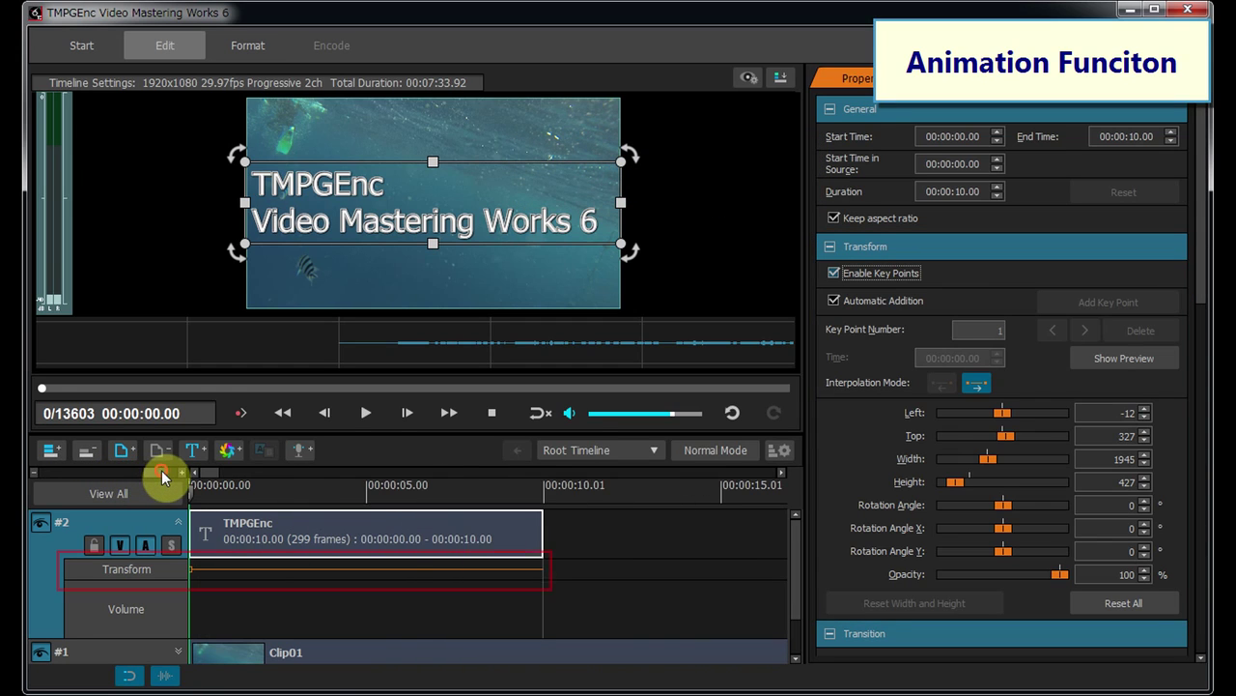
{"action": "double_click", "coordinate": [253, 567]}
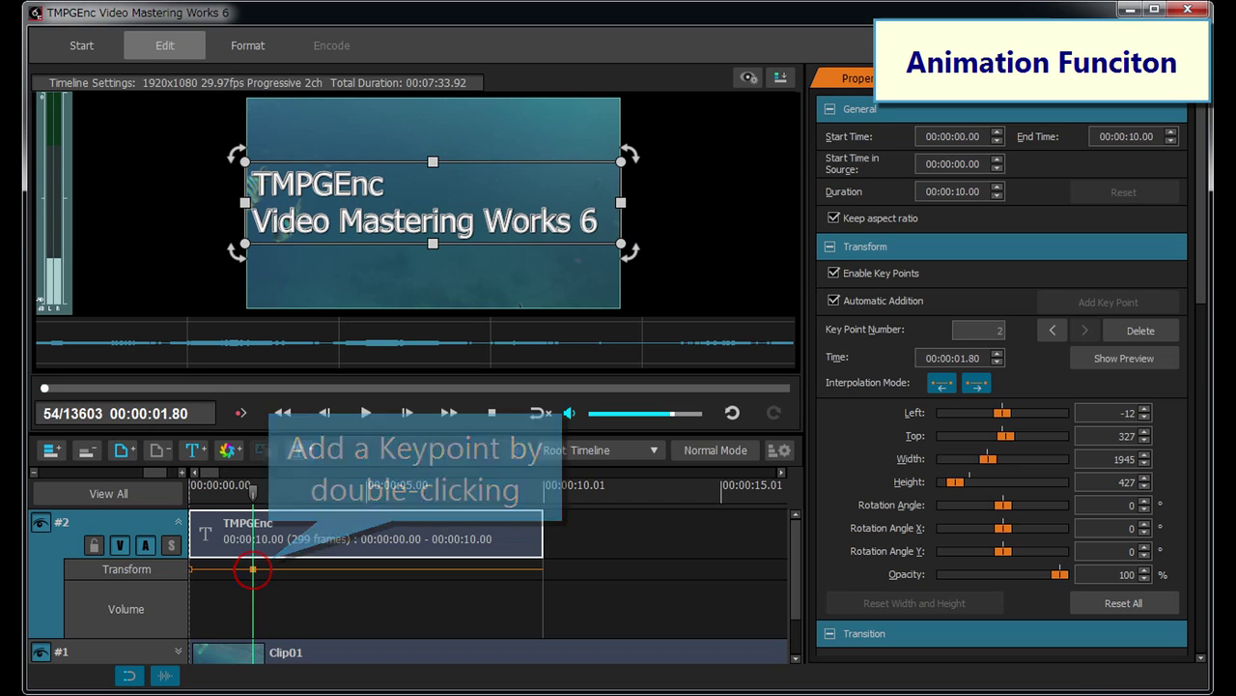
{"action": "left_click_drag", "start_coordinate": [1007, 533], "coordinate": [966, 527]}
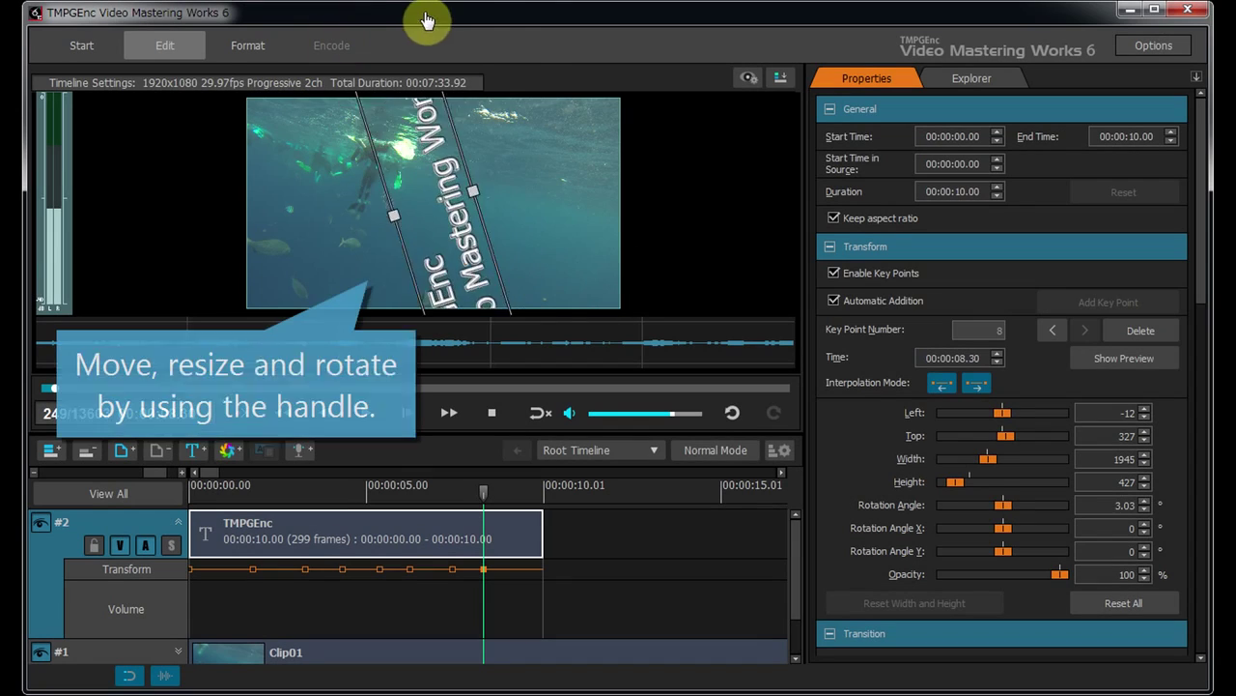
{"action": "left_click_drag", "start_coordinate": [428, 22], "coordinate": [632, 254]}
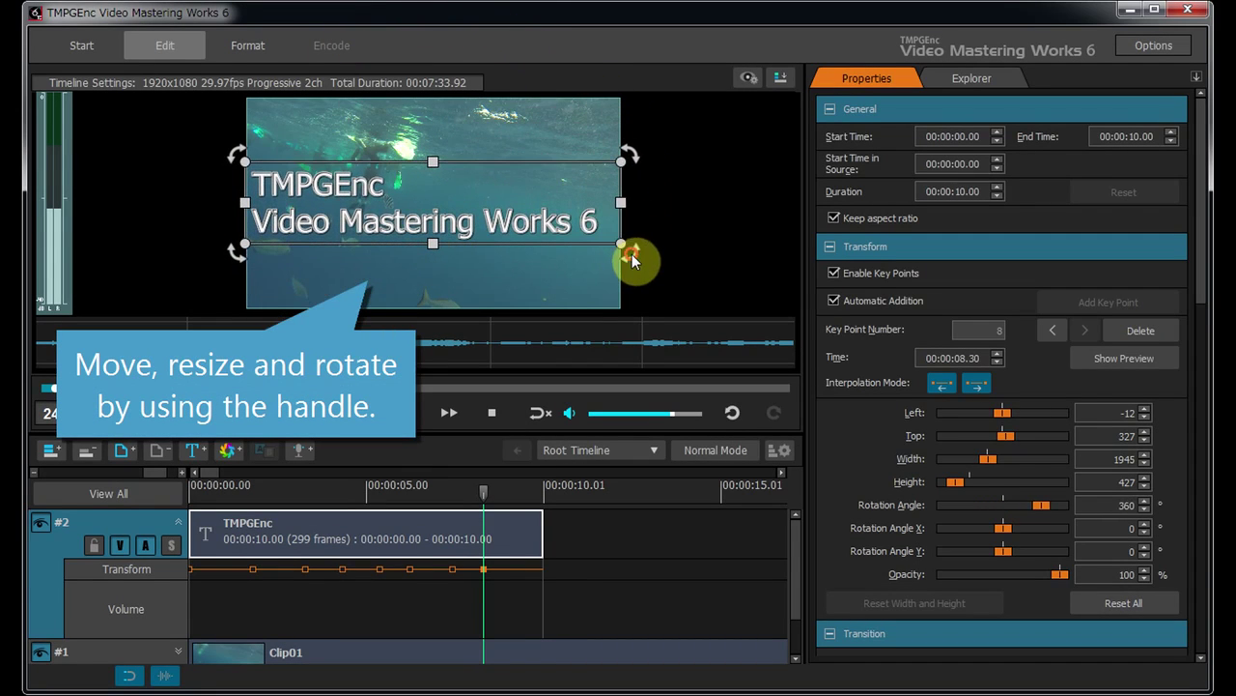
Step: Add a key point at the title's end and enlarge the title there
{"action": "left_click", "coordinate": [508, 569]}
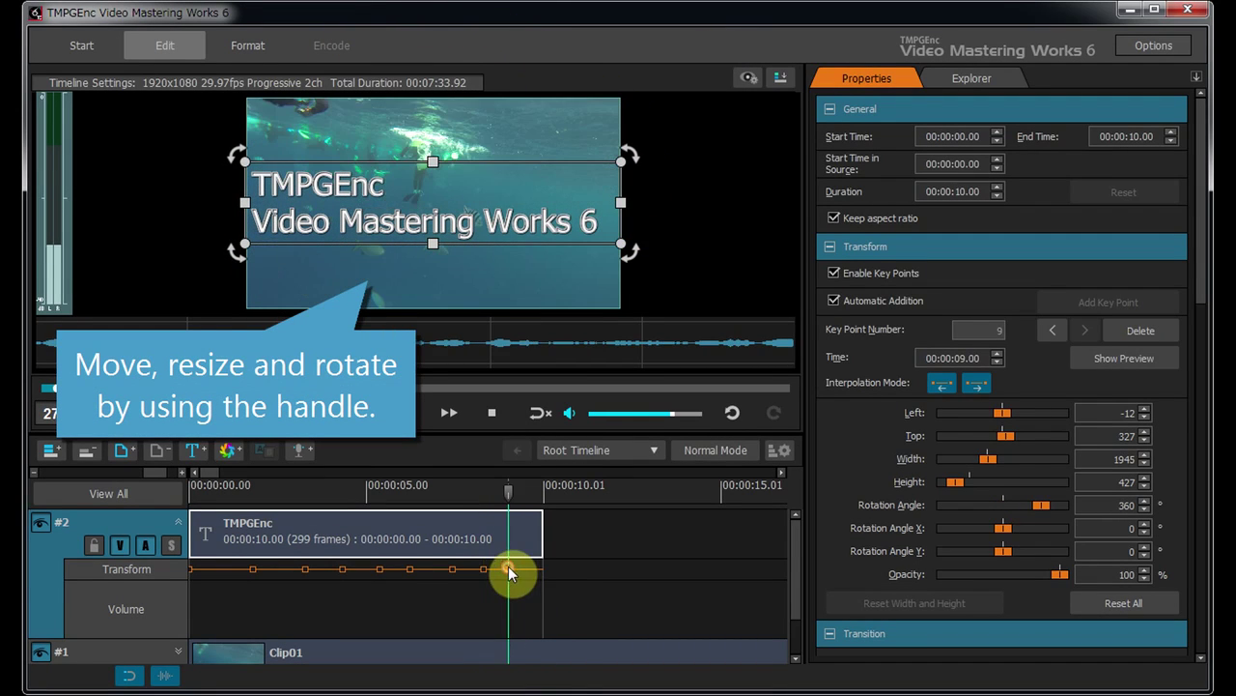
{"action": "left_click", "coordinate": [542, 568]}
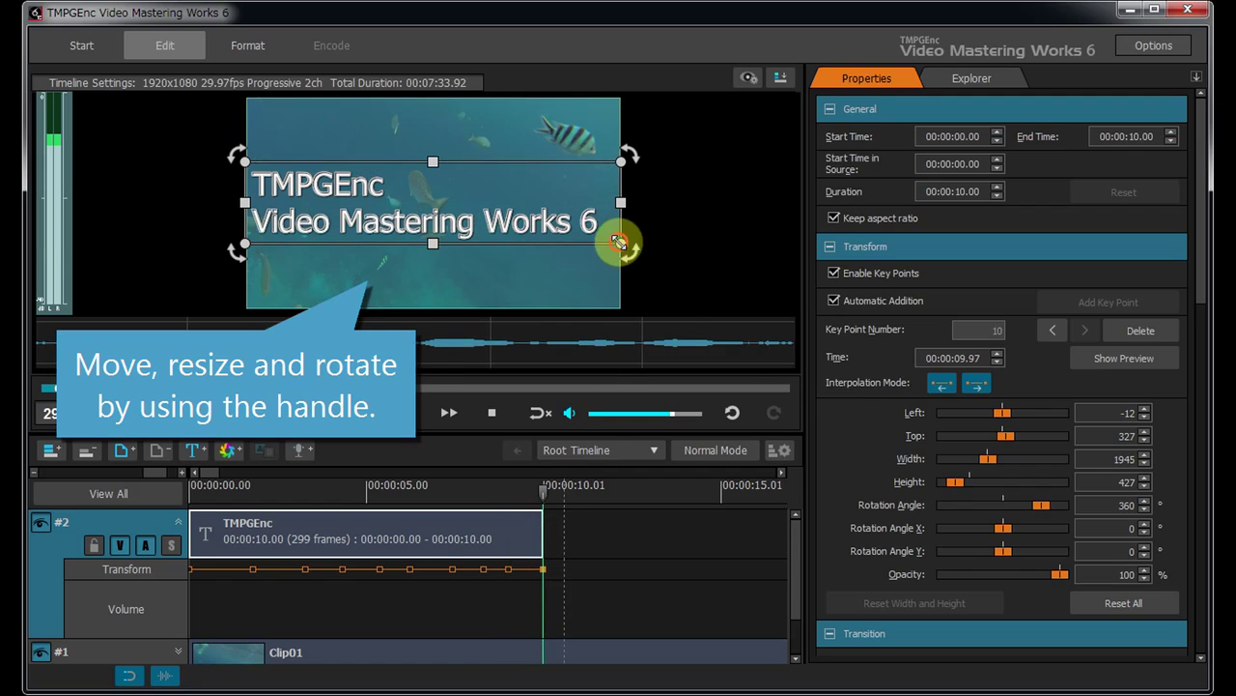
{"action": "left_click_drag", "start_coordinate": [619, 242], "coordinate": [767, 420]}
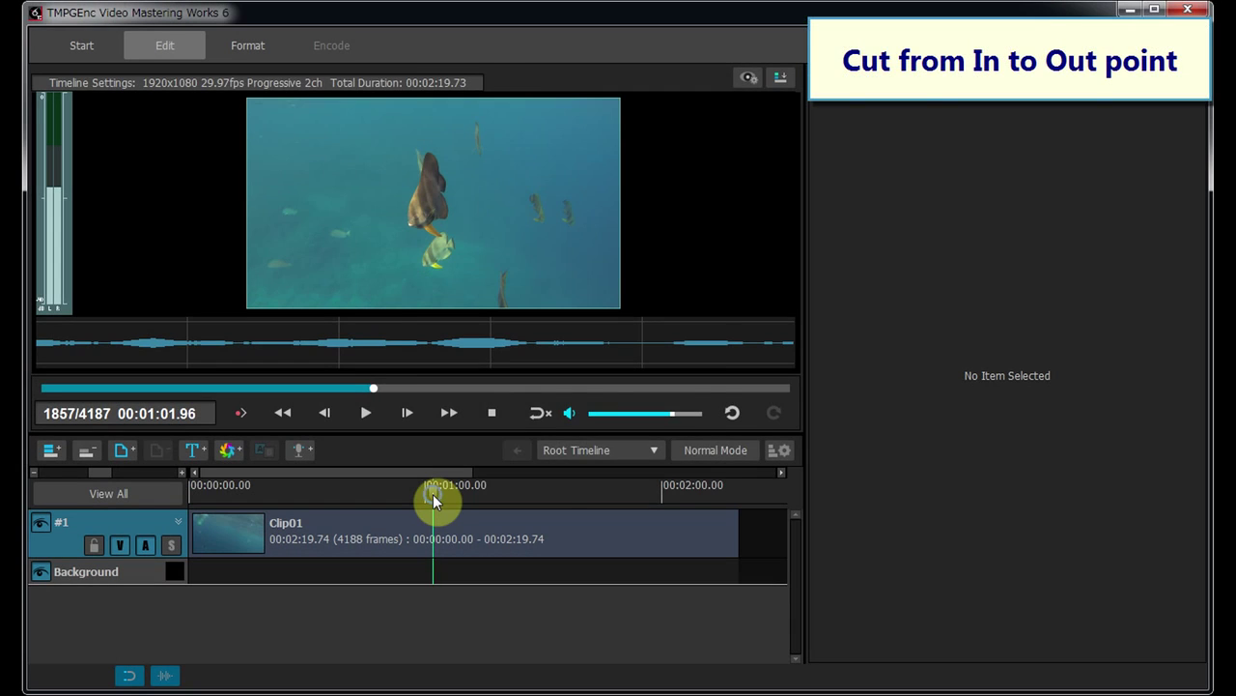
Step: Mark a range on Clip01 ending near 00:01:14.80 and delete it from the timeline
{"action": "right_click", "coordinate": [433, 494]}
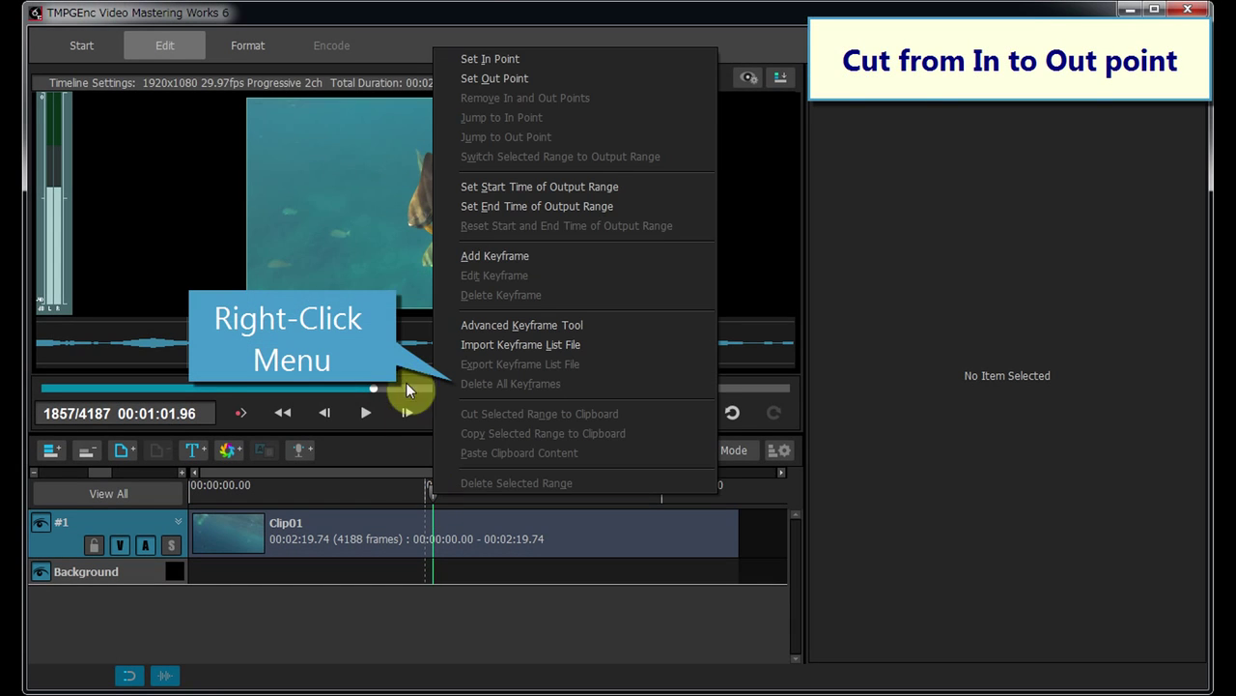
{"action": "left_click", "coordinate": [543, 58]}
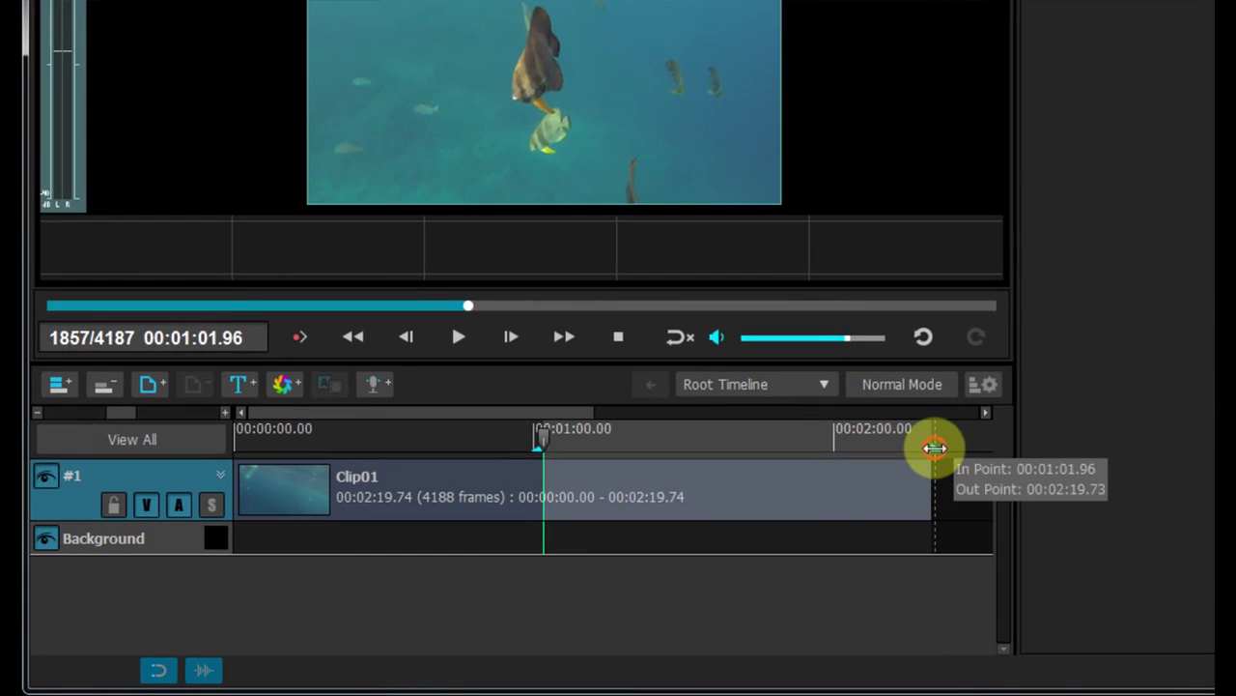
{"action": "left_click_drag", "start_coordinate": [935, 447], "coordinate": [606, 442]}
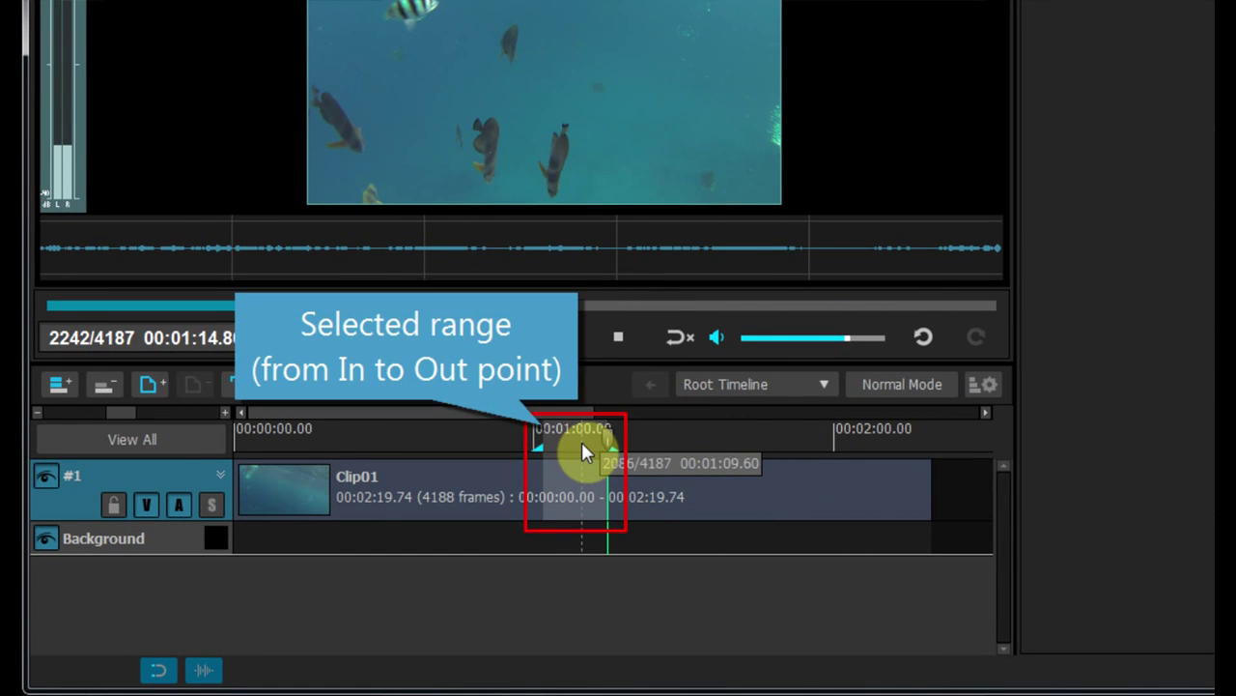
{"action": "right_click", "coordinate": [582, 441]}
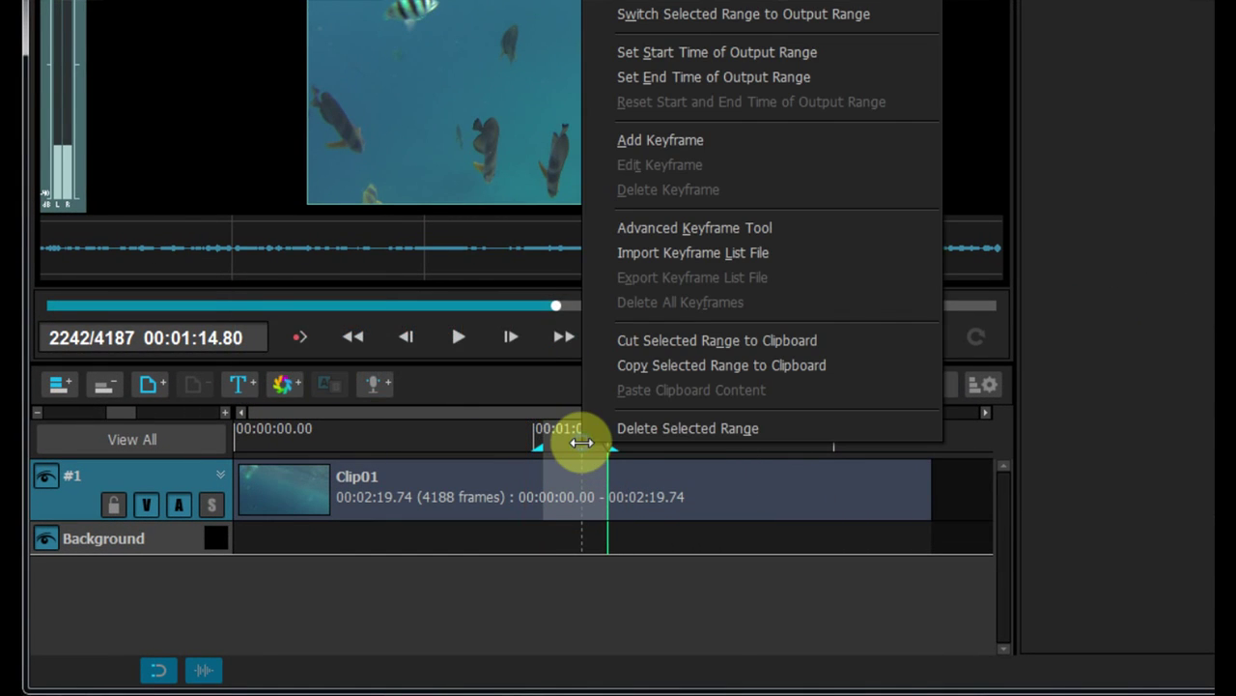
{"action": "left_click", "coordinate": [780, 425]}
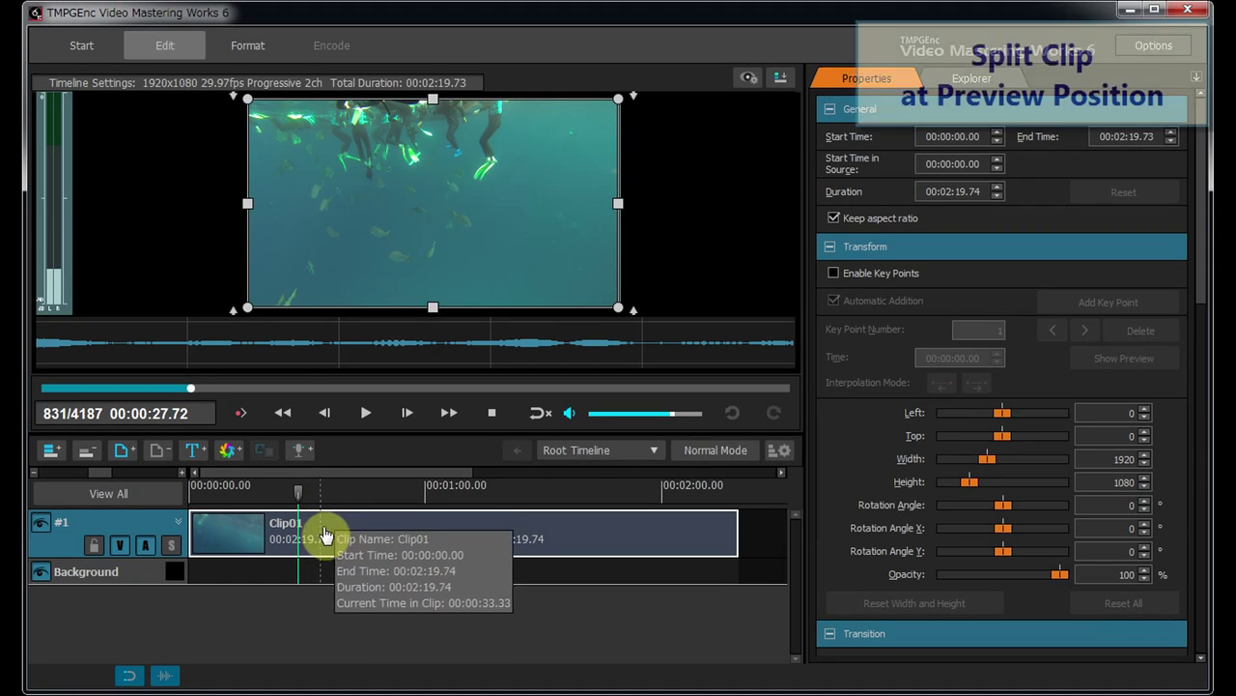
Step: Split Clip01 at the preview position at 00:00:27.72 and again at 00:01:01.96
{"action": "right_click", "coordinate": [326, 535]}
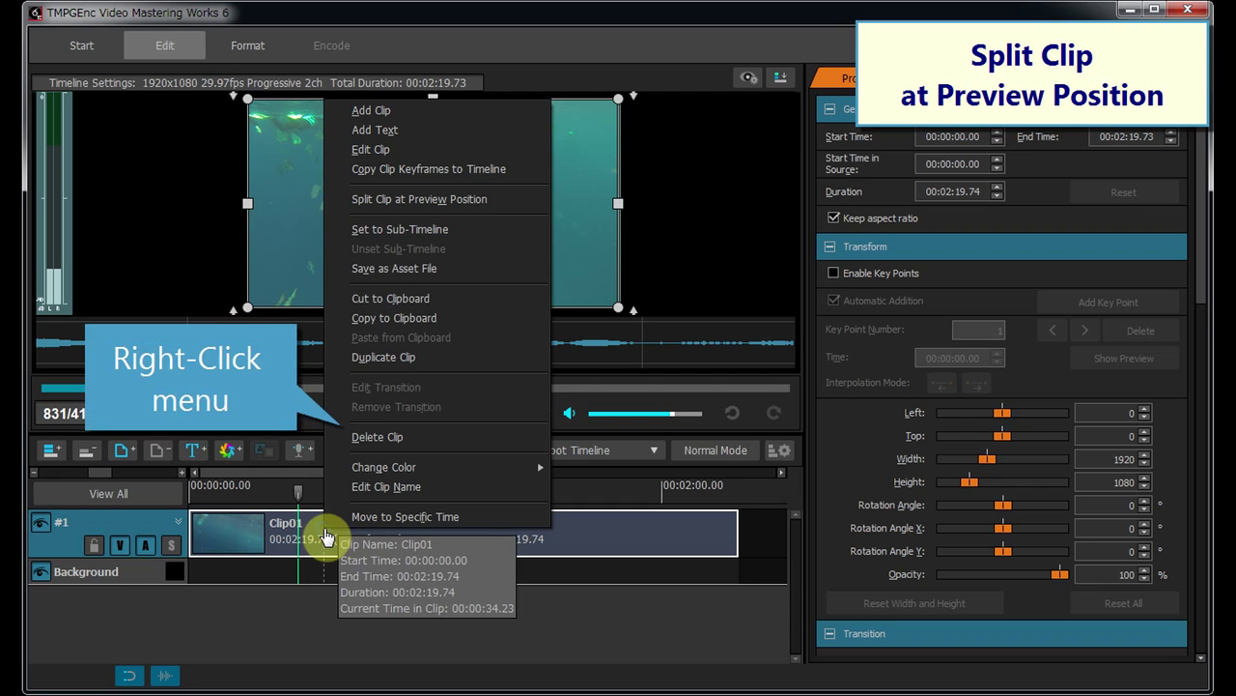
{"action": "left_click", "coordinate": [492, 197]}
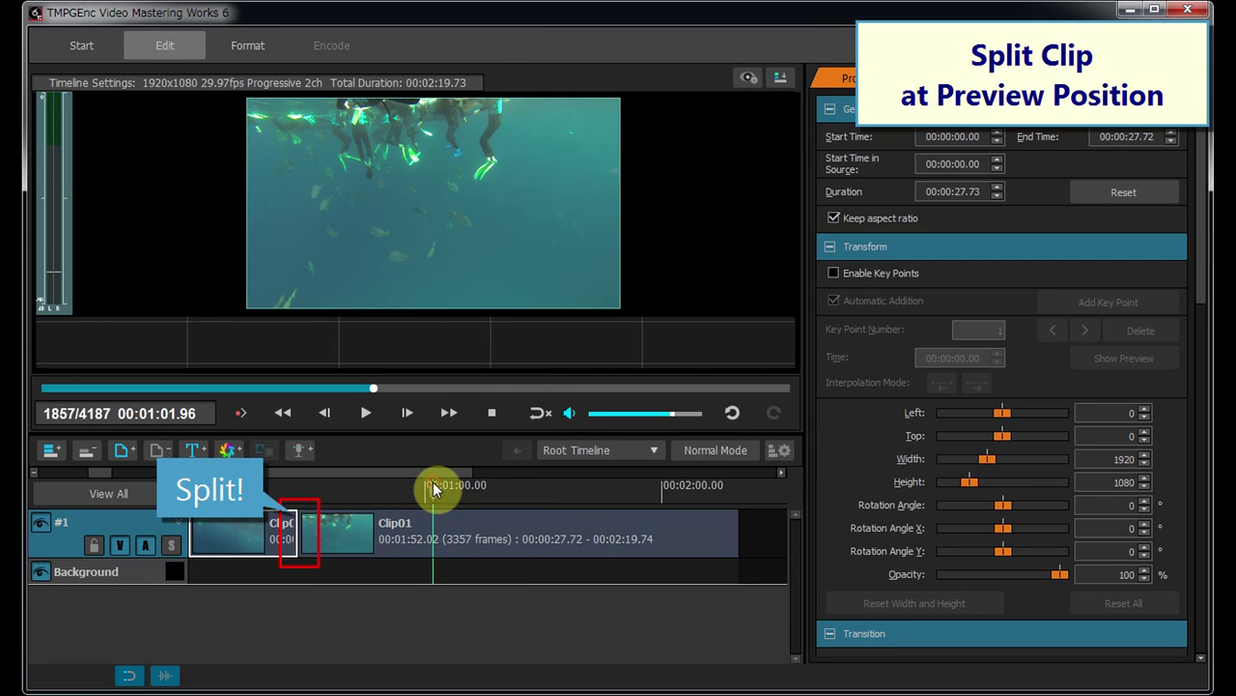
{"action": "right_click", "coordinate": [454, 533]}
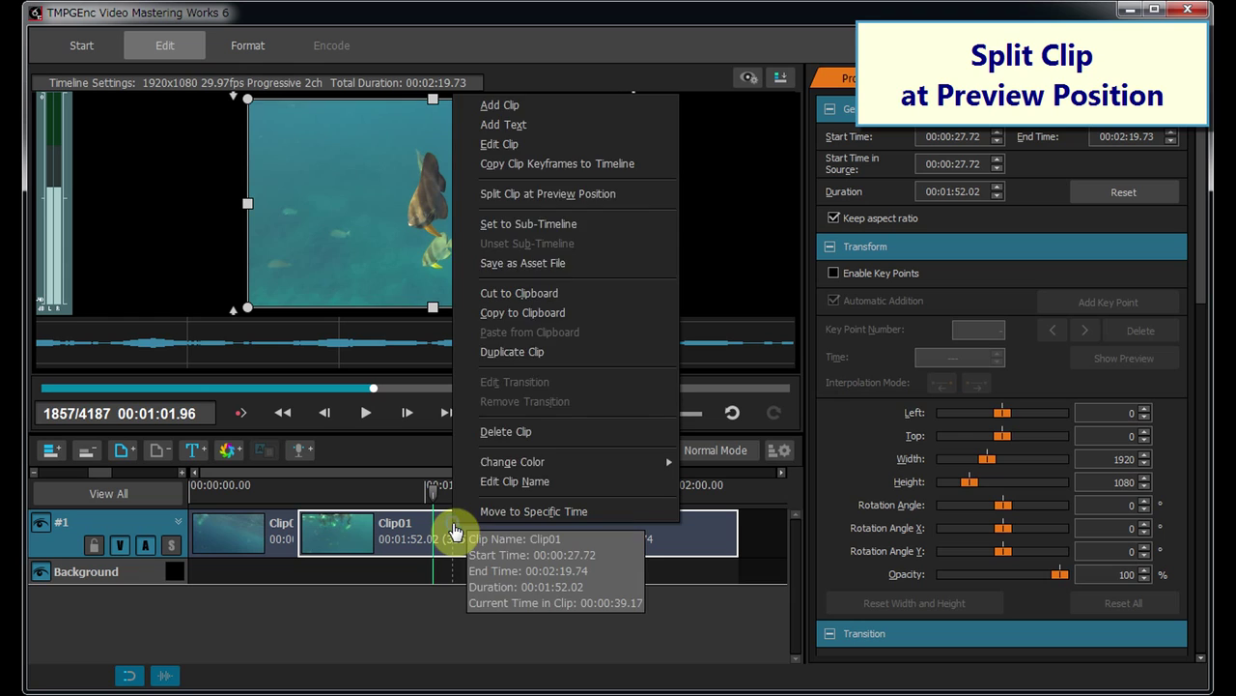
{"action": "left_click", "coordinate": [629, 194]}
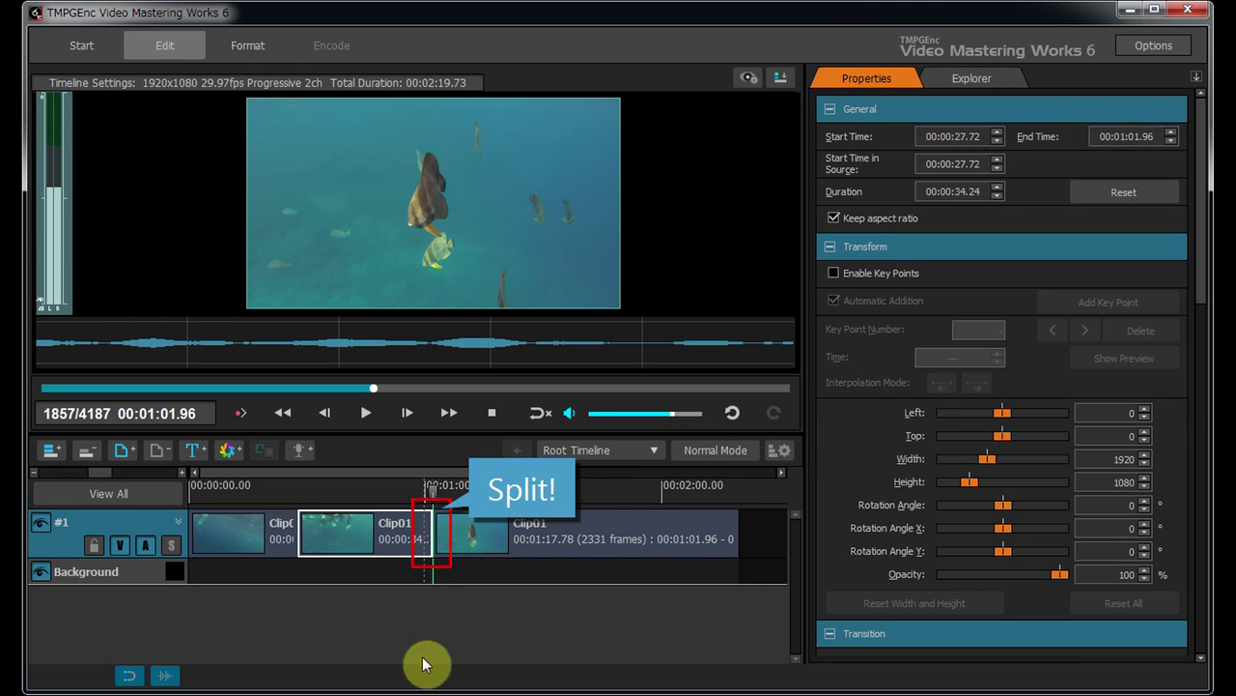
Step: After checking the Clip Editing window, move the last piece of Clip01 to start at 00:00:58.12
{"action": "double_click", "coordinate": [377, 532]}
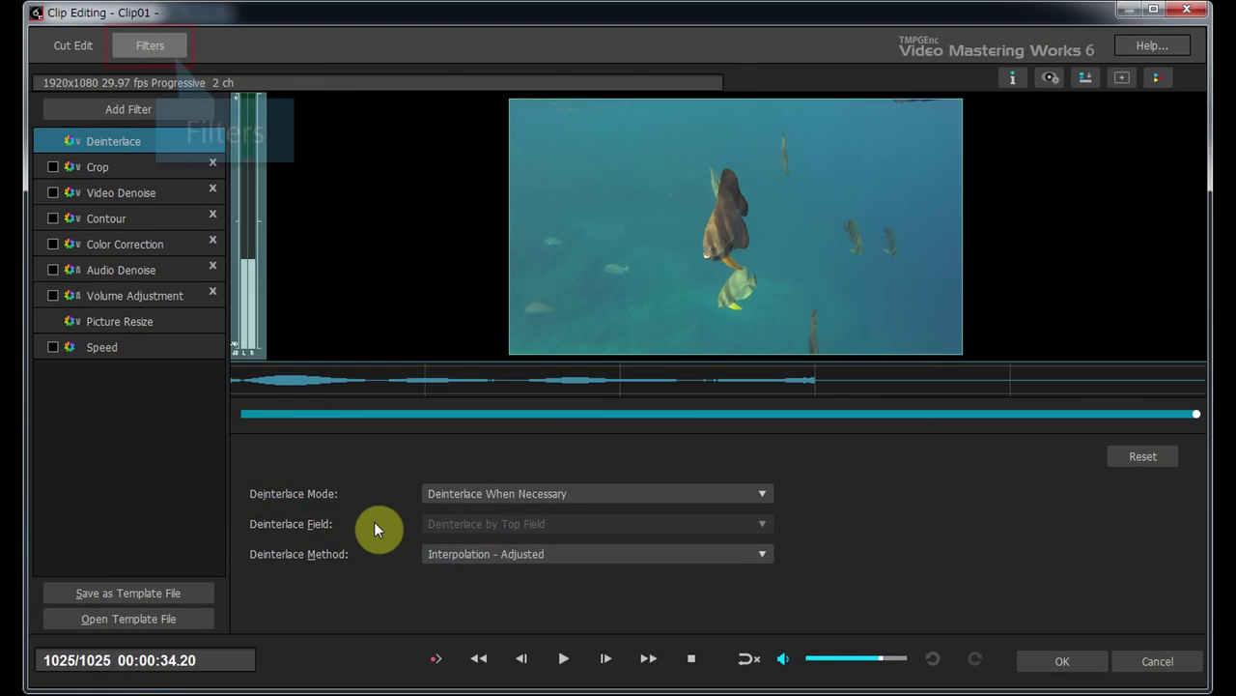
{"action": "left_click", "coordinate": [1098, 661]}
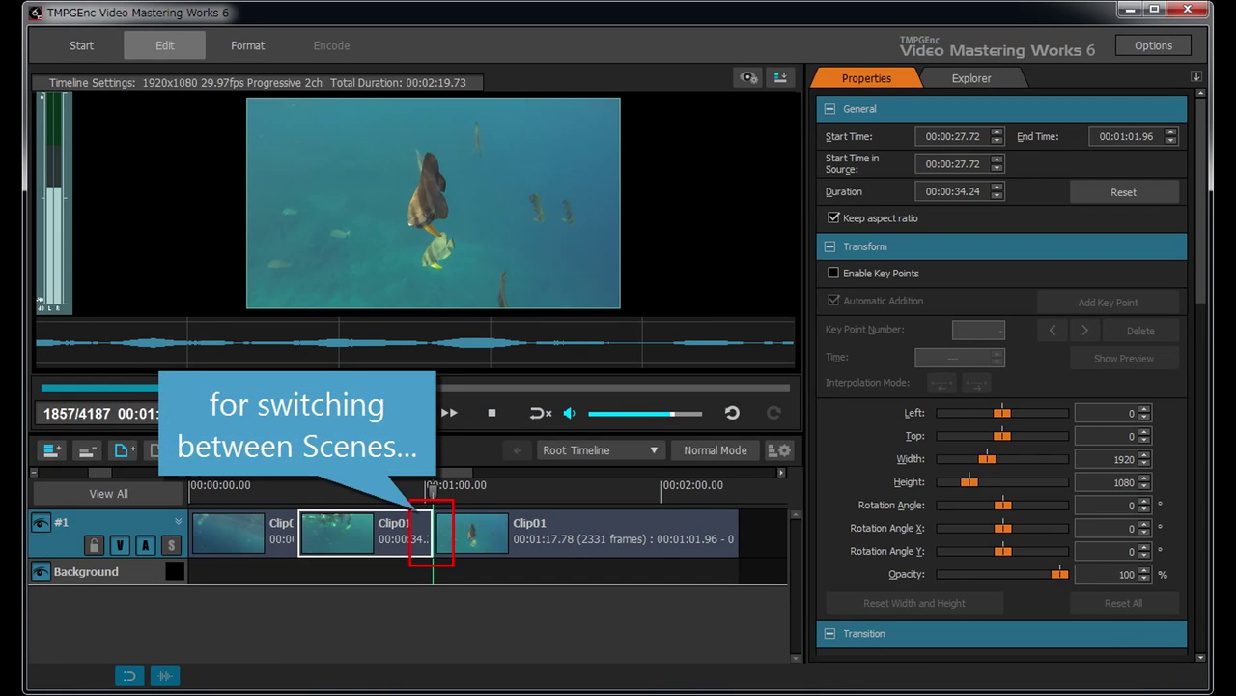
{"action": "left_click", "coordinate": [609, 531]}
{"action": "left_click_drag", "start_coordinate": [609, 532], "coordinate": [414, 530]}
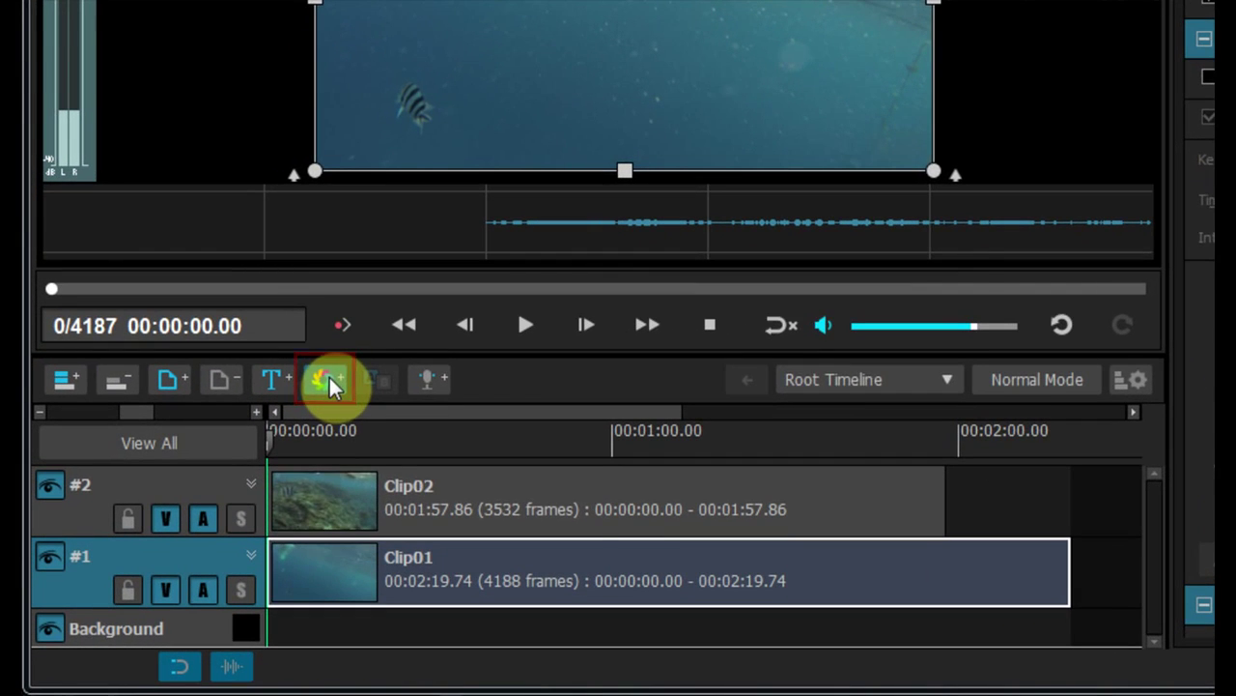
Step: Add a Paint filter layer and draw a cyan brush stroke over the picture-in-picture video
{"action": "left_click", "coordinate": [229, 478]}
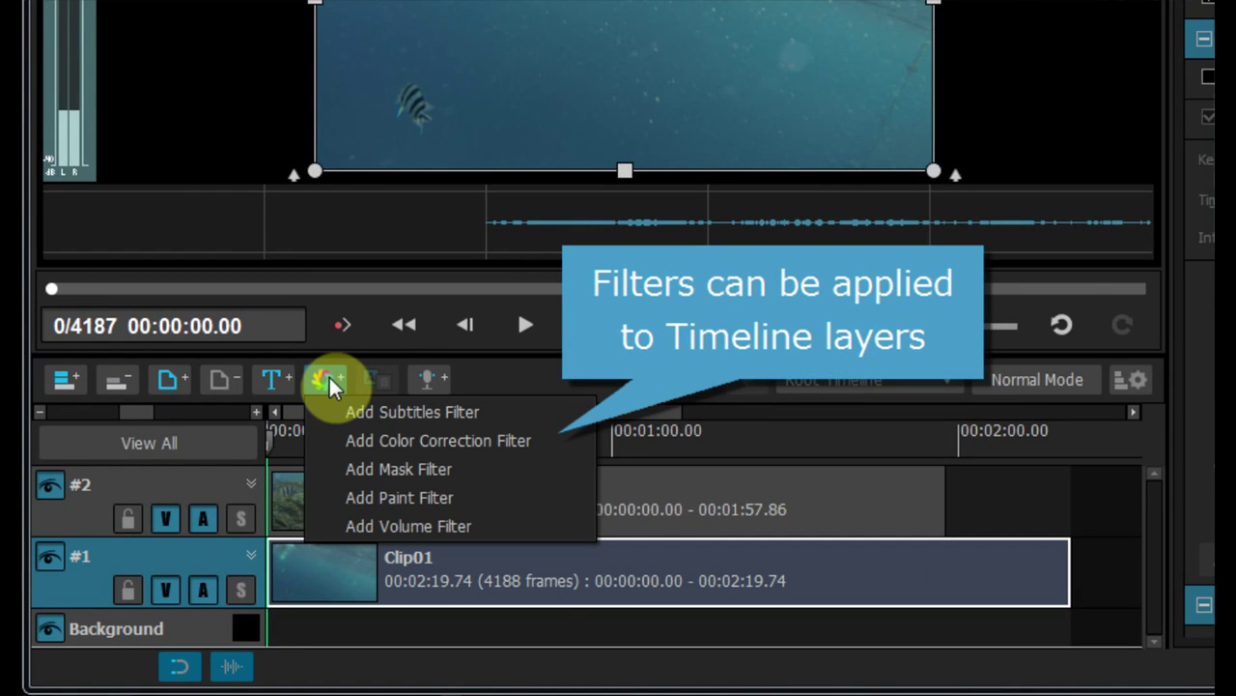
{"action": "left_click", "coordinate": [468, 504]}
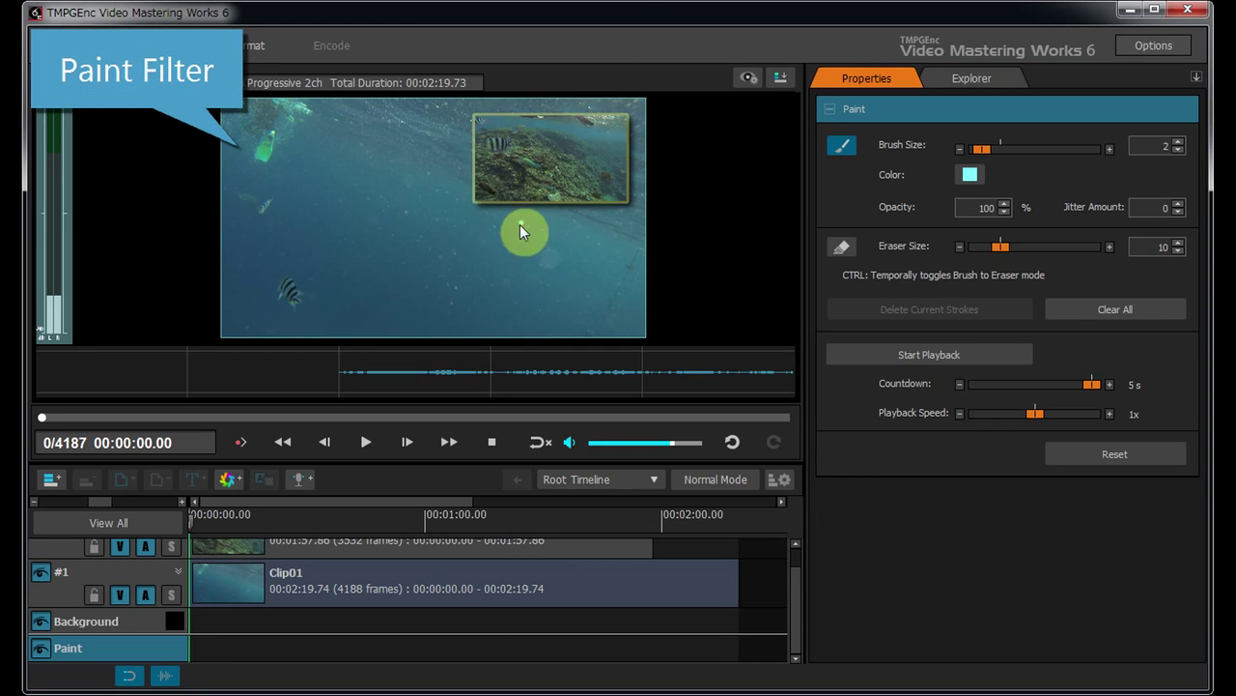
{"action": "left_click_drag", "start_coordinate": [495, 243], "coordinate": [583, 269]}
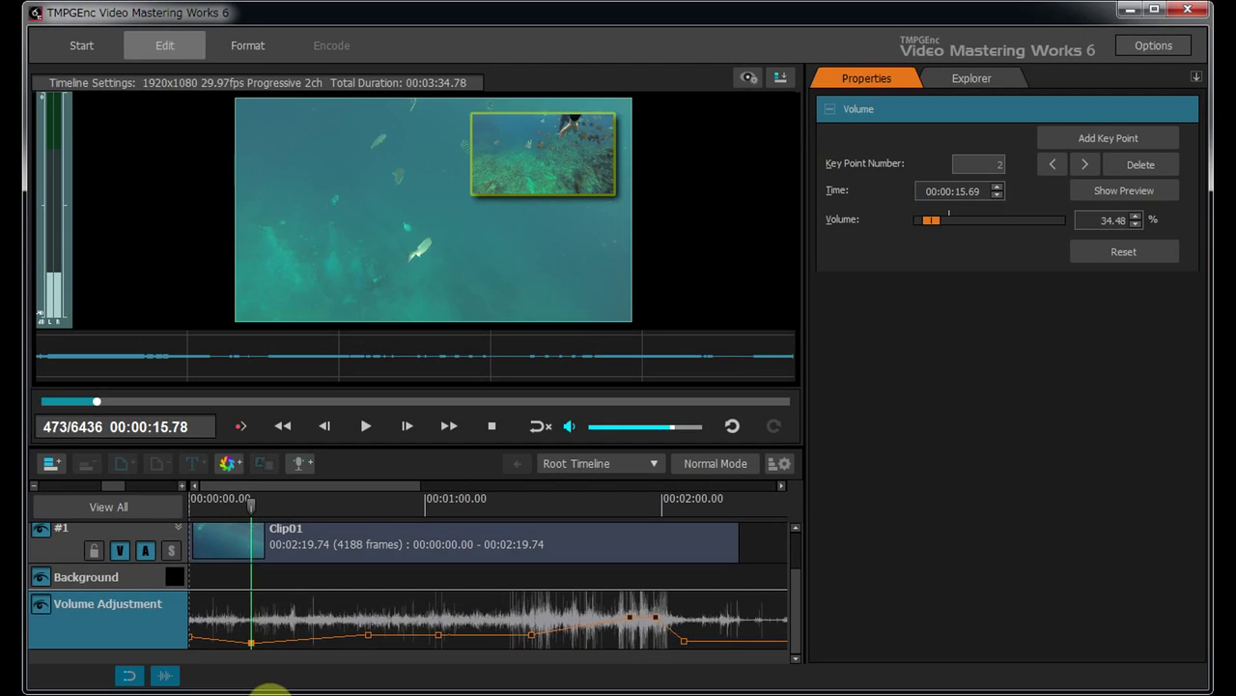
Step: Drag Volume Adjustment key point 2 up from 34.48% to about 474%
{"action": "left_click", "coordinate": [252, 644]}
{"action": "mouse_move", "coordinate": [251, 645]}
{"action": "left_mouse_down"}
{"action": "mouse_move", "coordinate": [251, 609]}
{"action": "mouse_move", "coordinate": [251, 660]}
{"action": "left_mouse_up"}
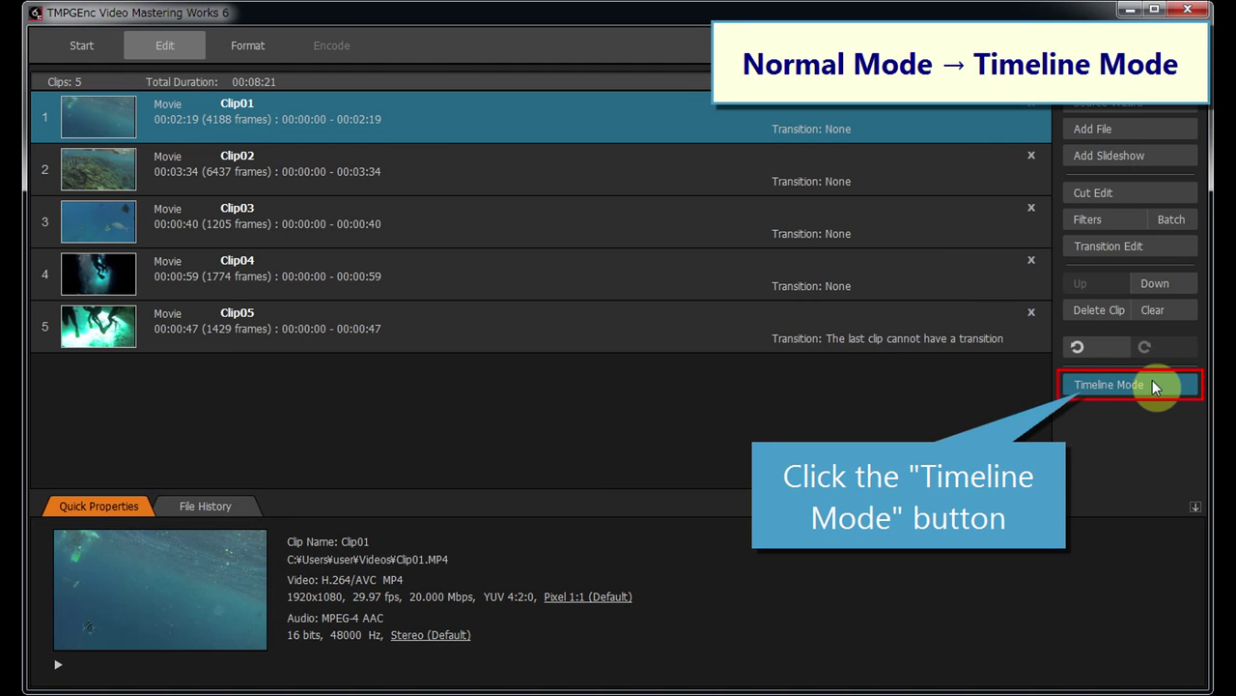
Step: Enter Timeline Mode at a clip's 1920x1080 29.97fps format, then switch back to Normal Mode
{"action": "left_click", "coordinate": [1152, 381]}
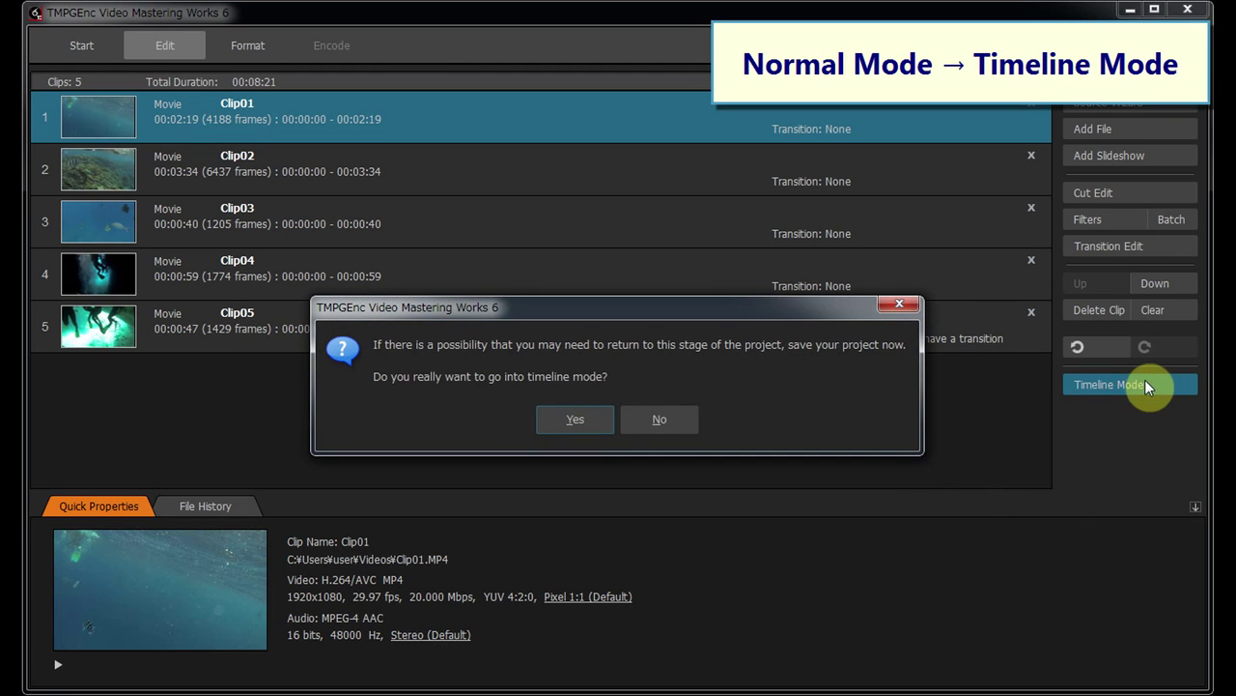
{"action": "left_click", "coordinate": [591, 419]}
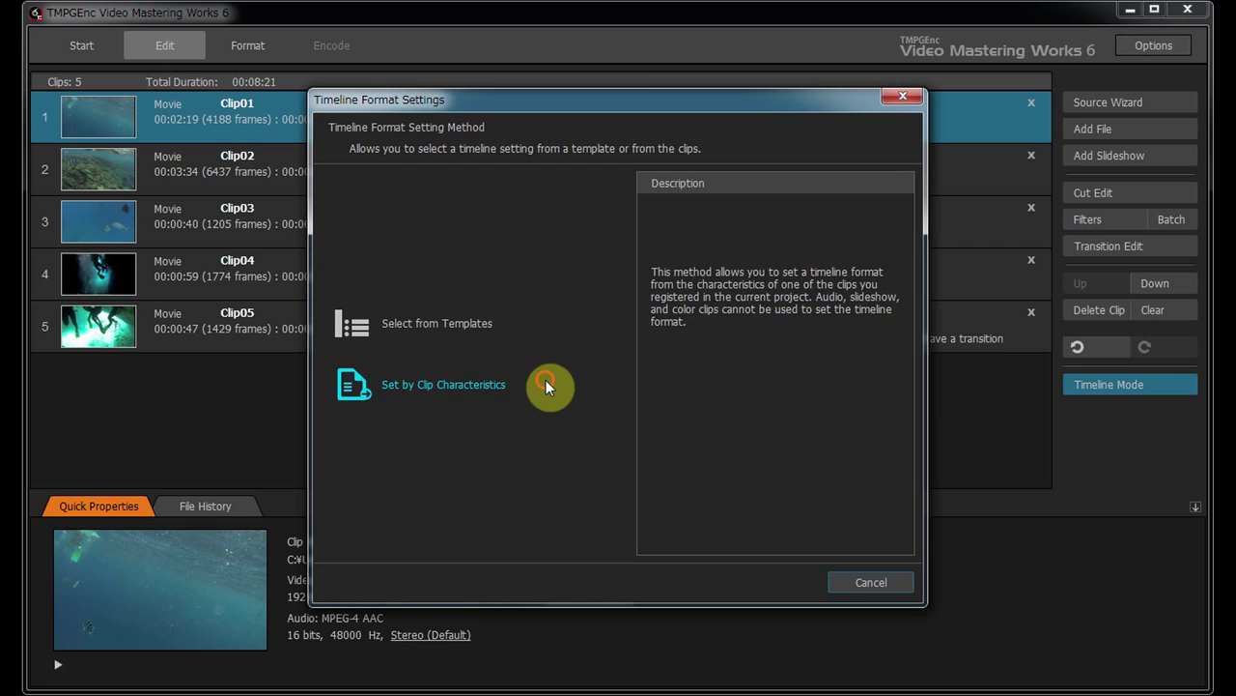
{"action": "left_click", "coordinate": [545, 380]}
{"action": "left_click", "coordinate": [794, 581]}
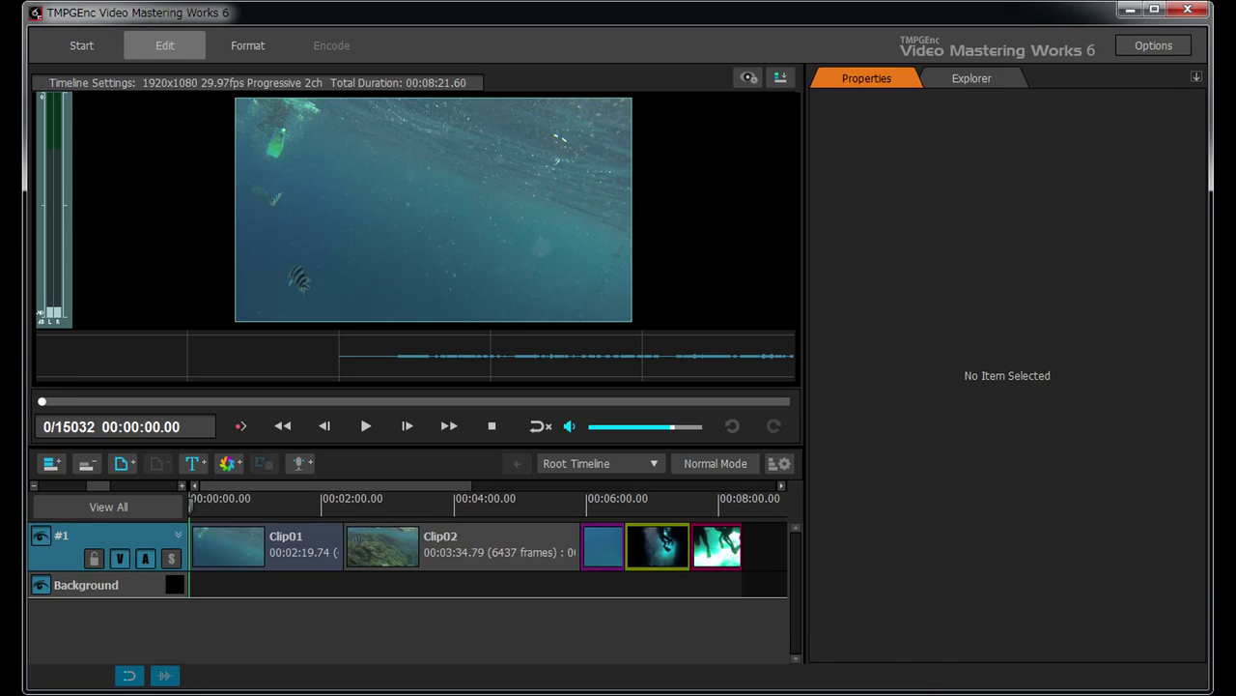
{"action": "left_click", "coordinate": [751, 465]}
{"action": "left_click", "coordinate": [576, 399]}
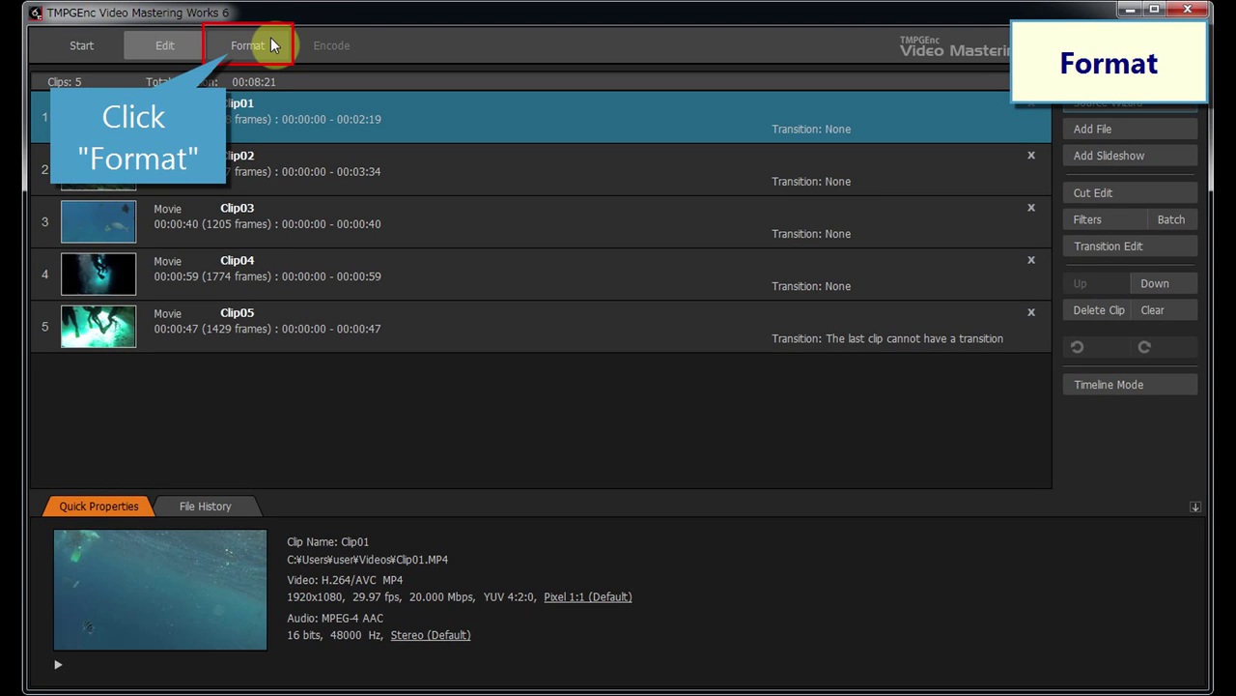
Step: In the Format stage, review the DVD, Blu-ray and mobile device templates and their target devices
{"action": "left_click", "coordinate": [270, 41]}
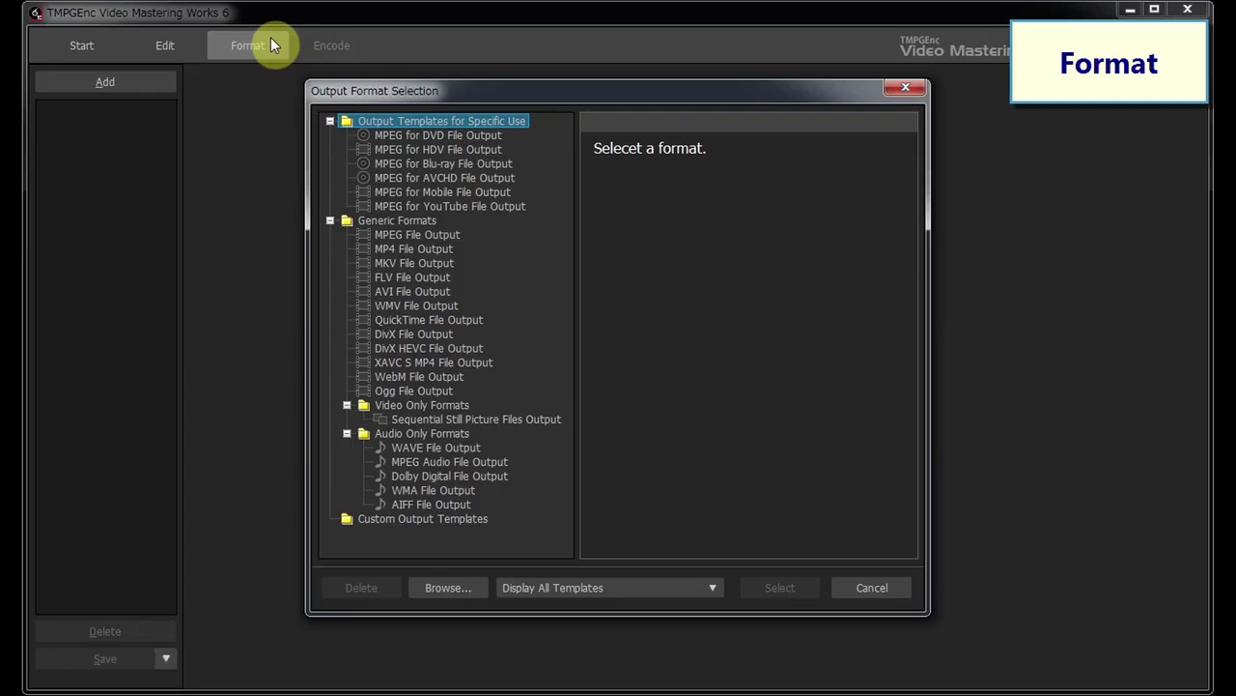
{"action": "left_click", "coordinate": [477, 136]}
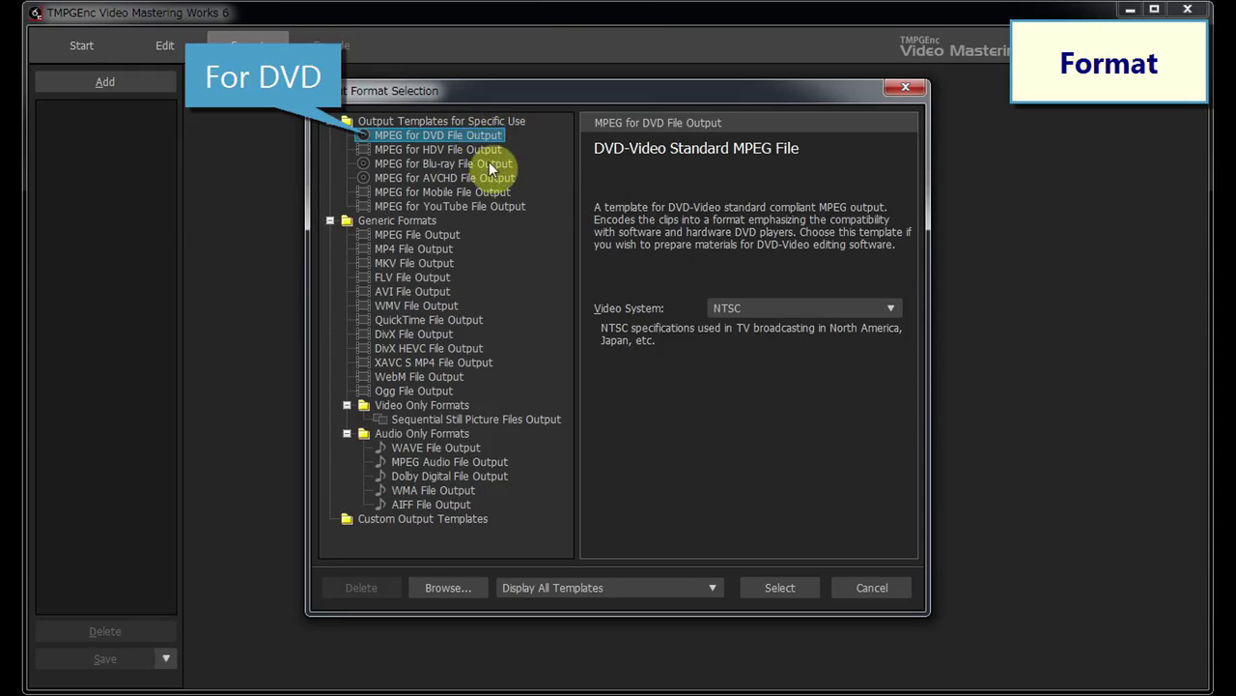
{"action": "left_click", "coordinate": [490, 163]}
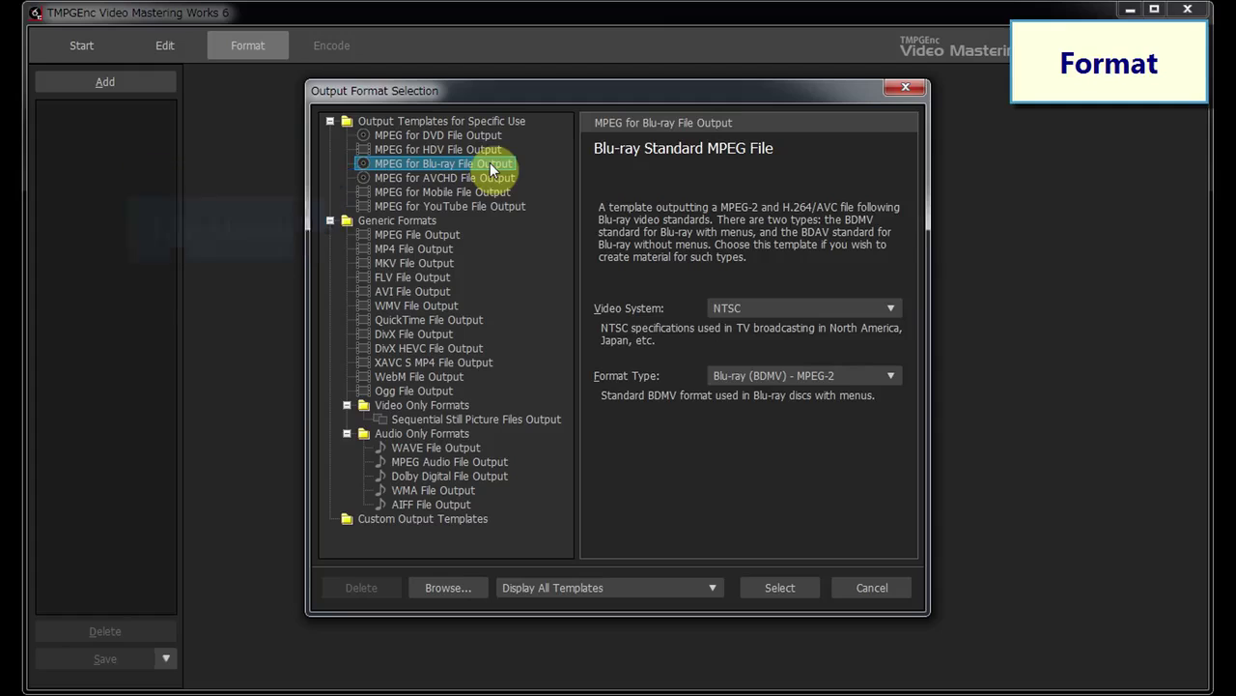
{"action": "left_click", "coordinate": [488, 190]}
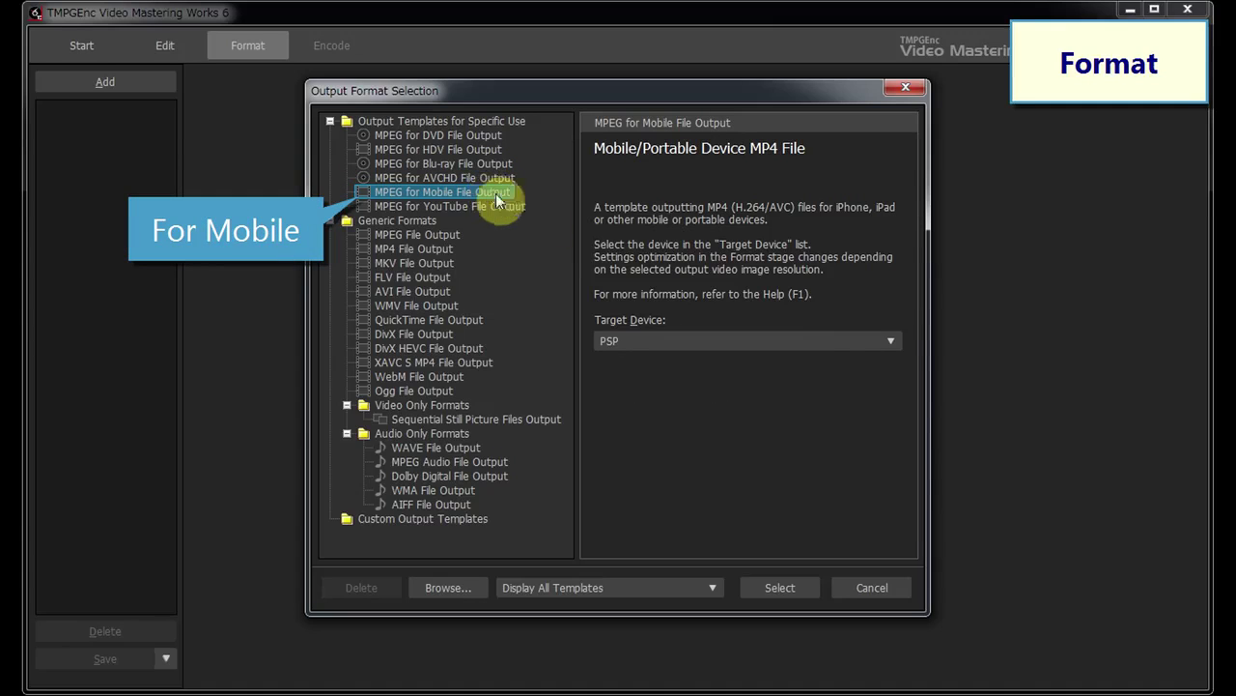
{"action": "left_click", "coordinate": [887, 342]}
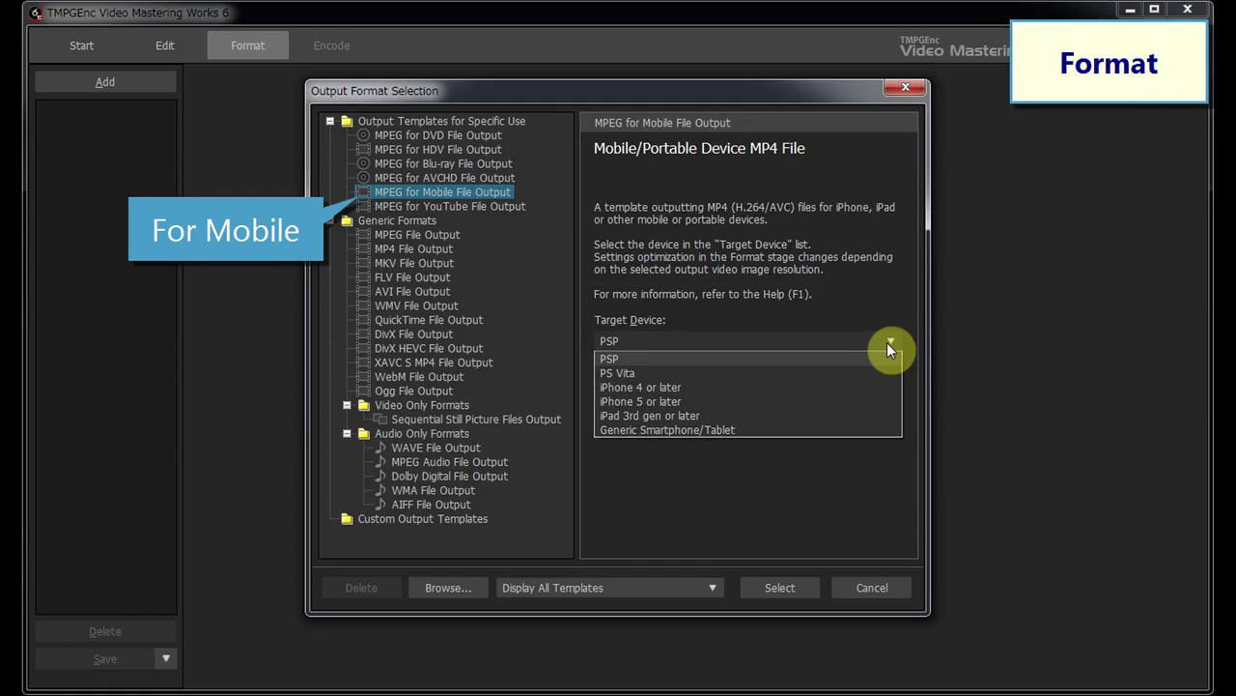
{"action": "left_click", "coordinate": [887, 342]}
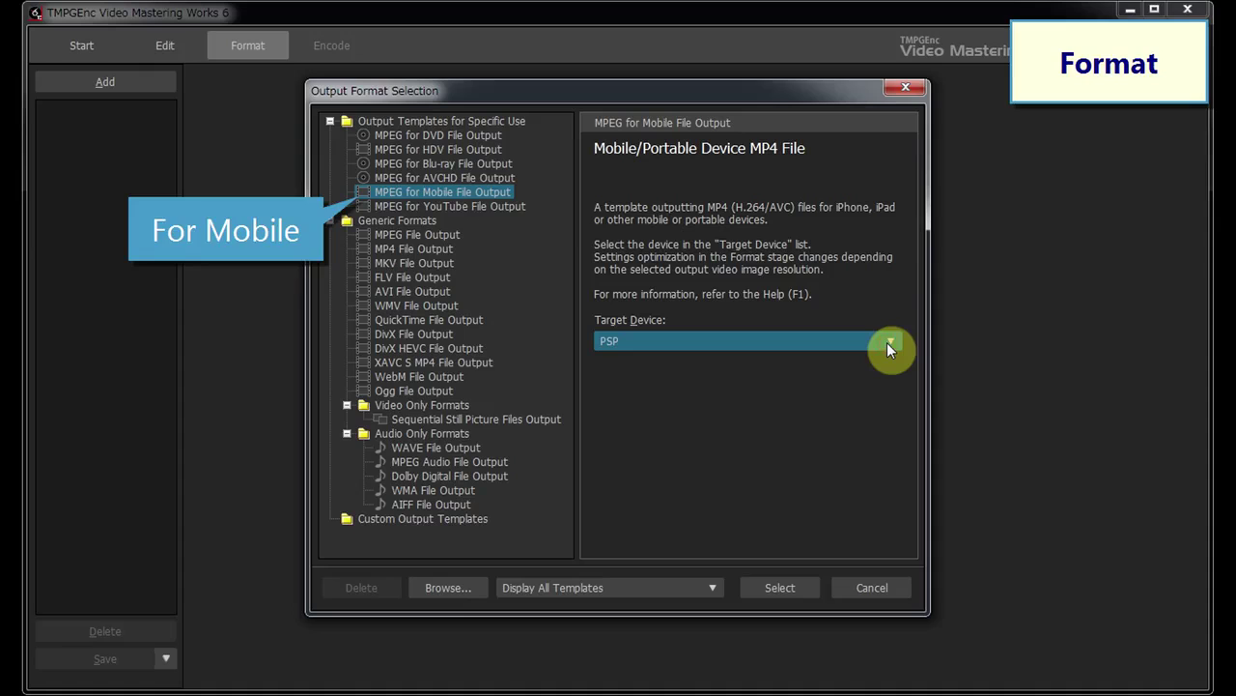
Step: Compare the YouTube, MPEG, MP4, MKV and XAVC S templates, then apply MP4 File Output
{"action": "left_click", "coordinate": [512, 206]}
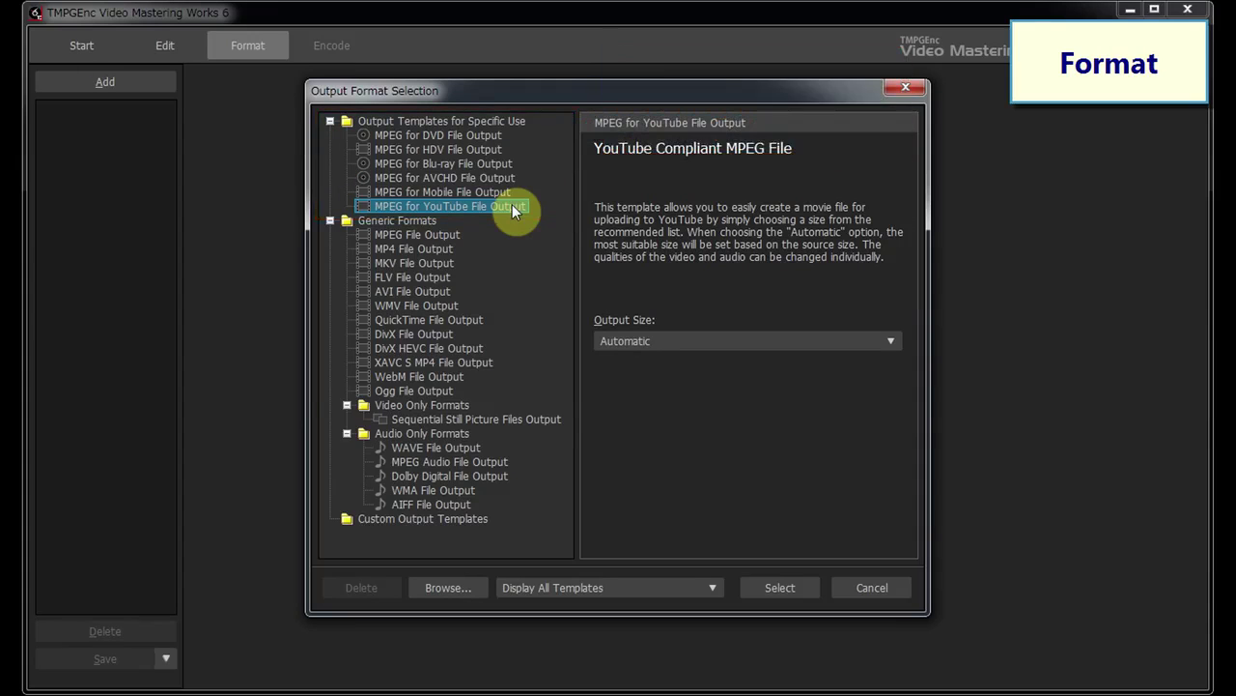
{"action": "left_click", "coordinate": [448, 234]}
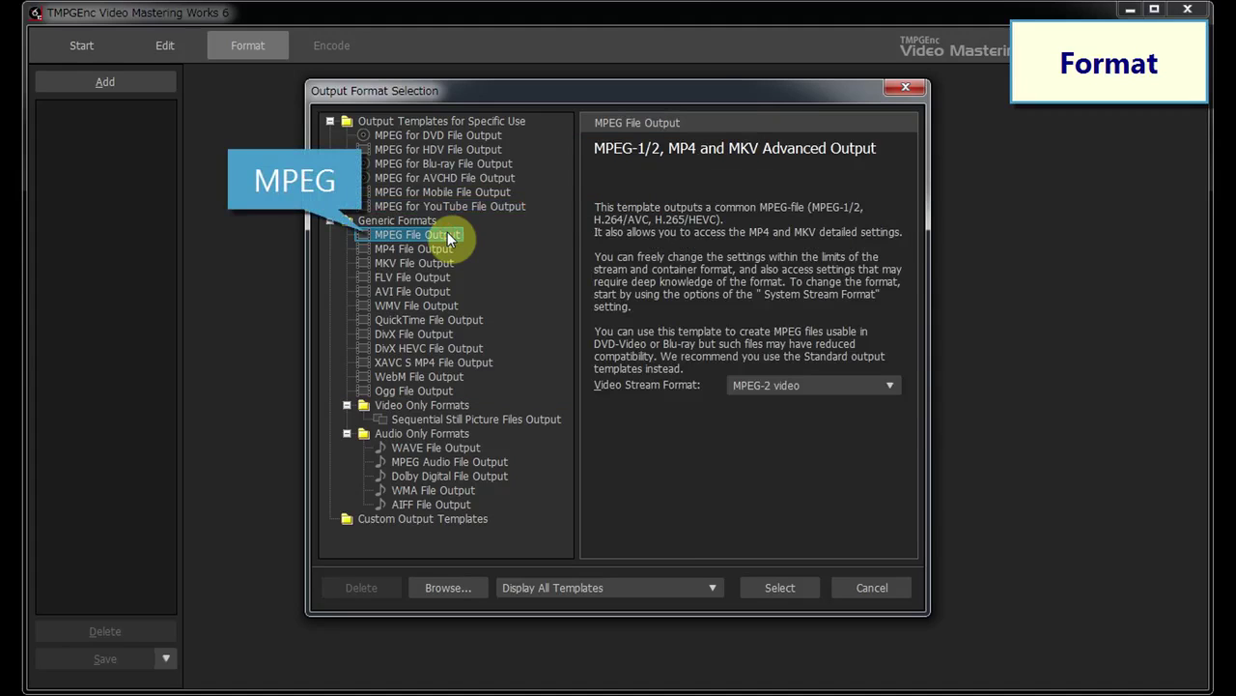
{"action": "left_click", "coordinate": [442, 249]}
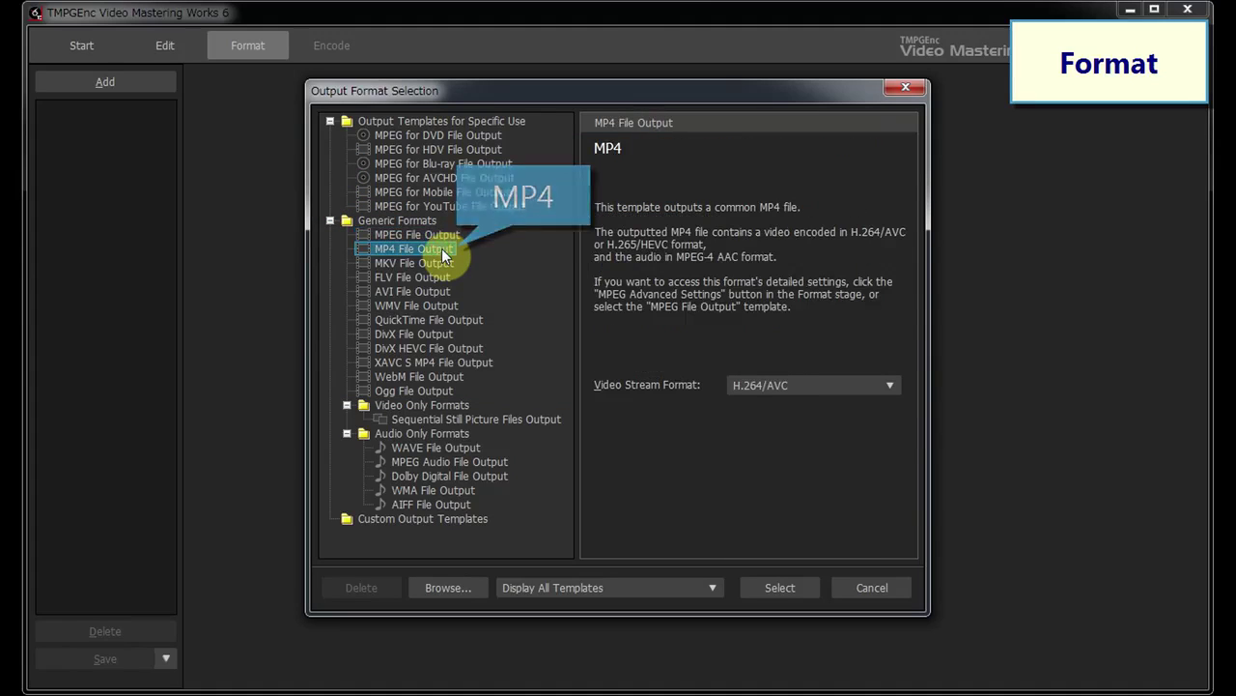
{"action": "left_click", "coordinate": [442, 264]}
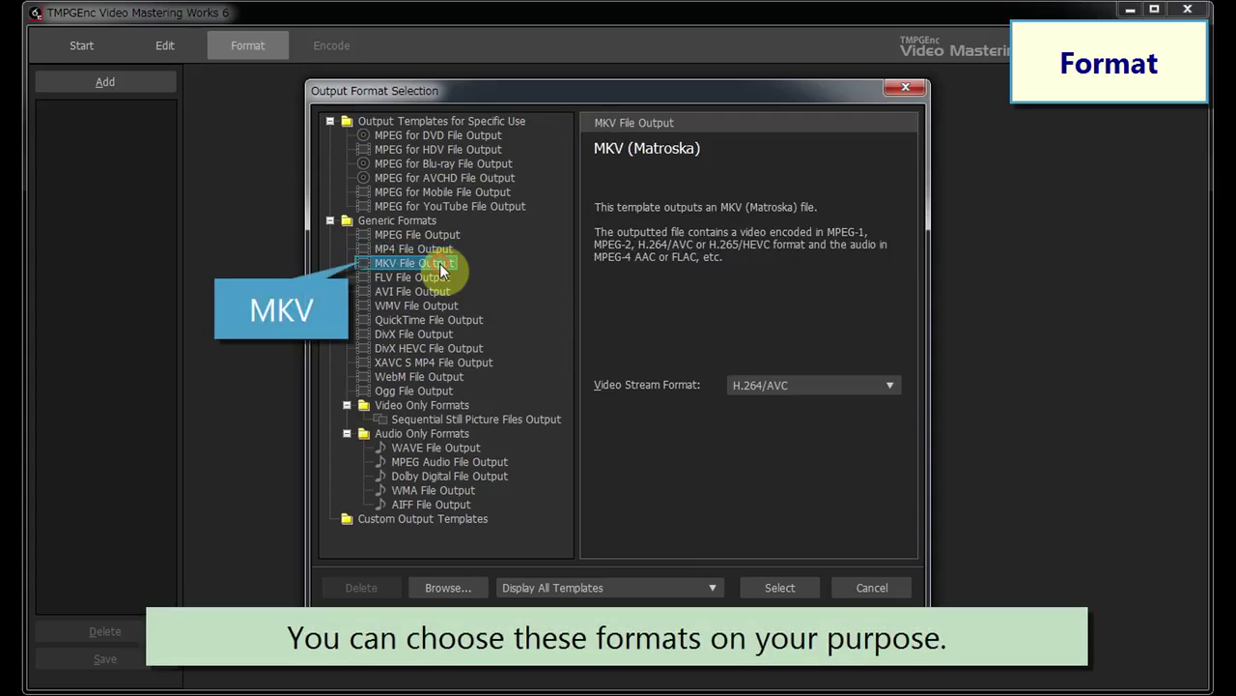
{"action": "left_click", "coordinate": [478, 362]}
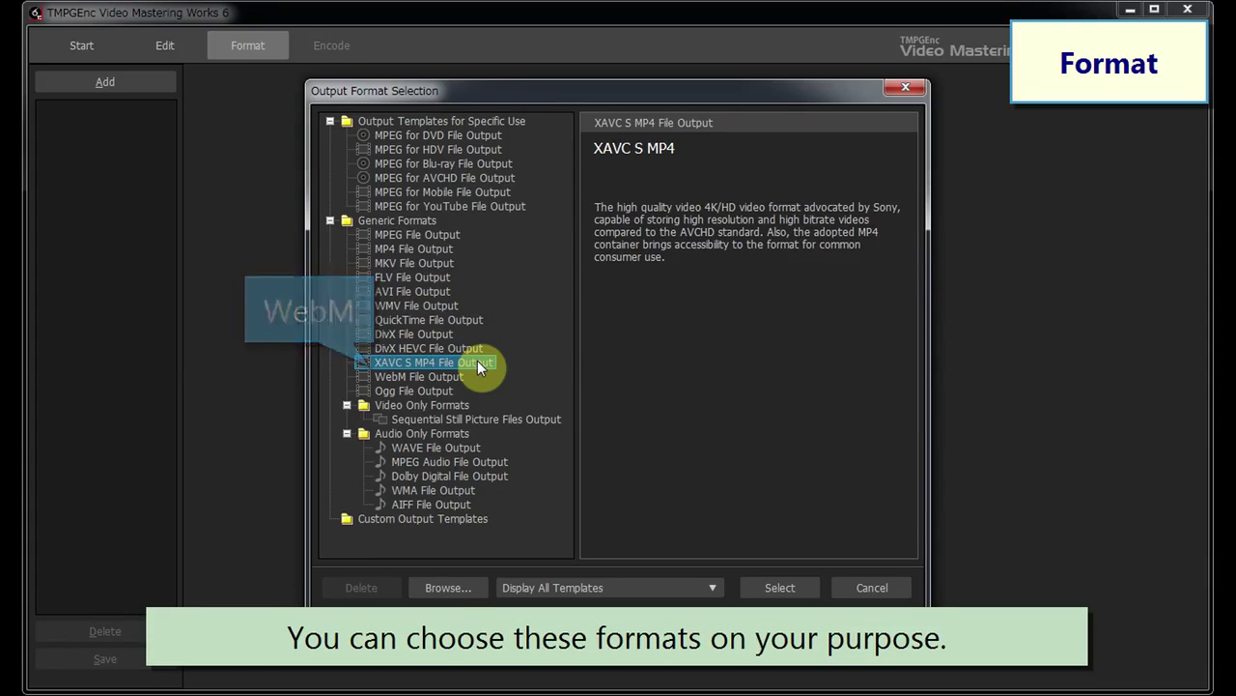
{"action": "left_click", "coordinate": [441, 249]}
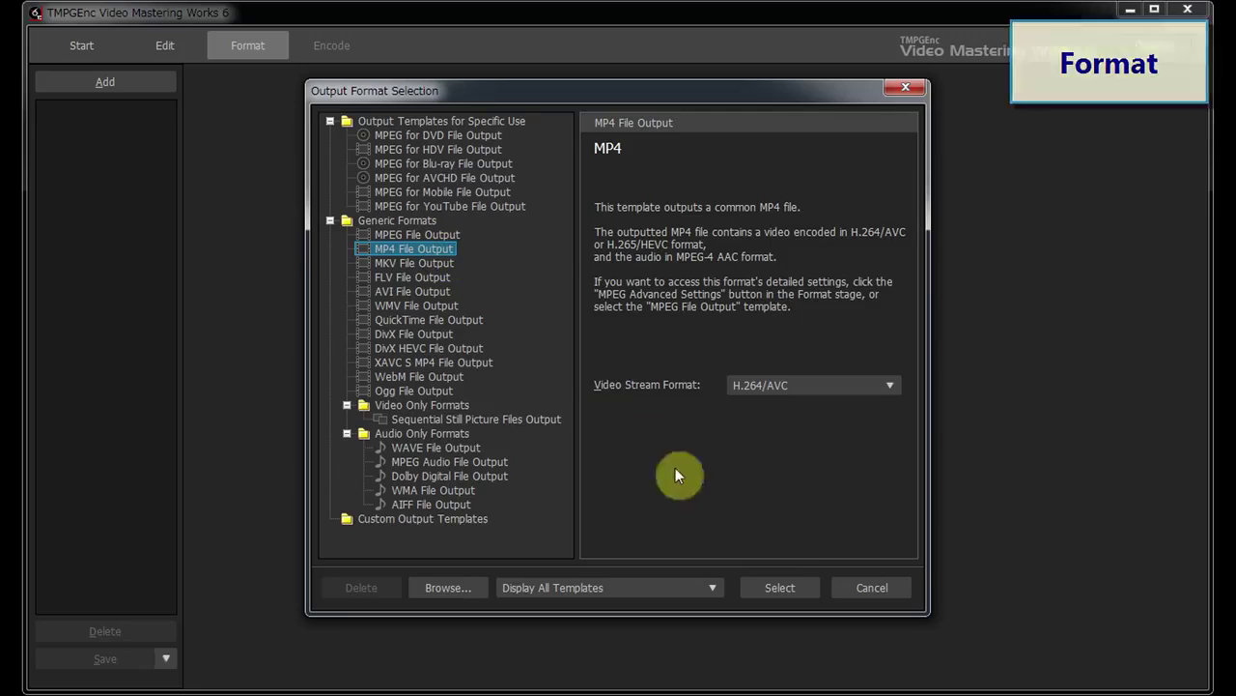
{"action": "left_click", "coordinate": [805, 586]}
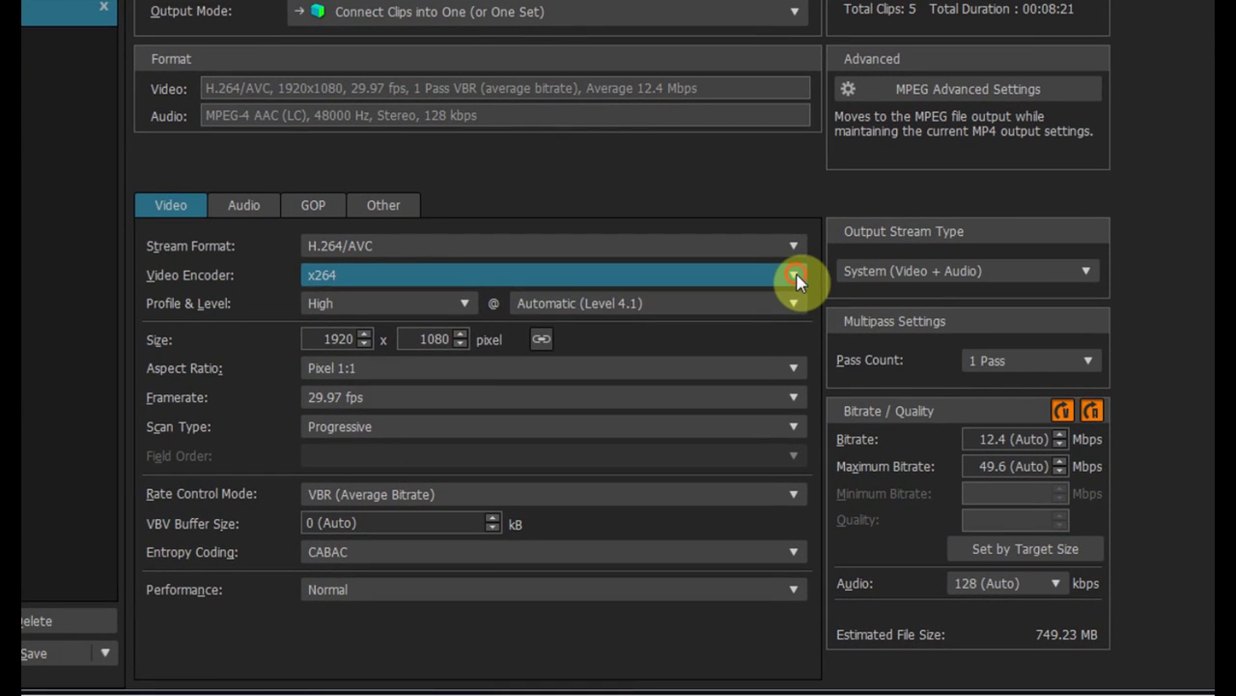
Step: Change the MP4 video stream format from H.264/AVC to H.265/HEVC, dropping the bitrate to 7.45 Mbps
{"action": "left_click", "coordinate": [796, 280]}
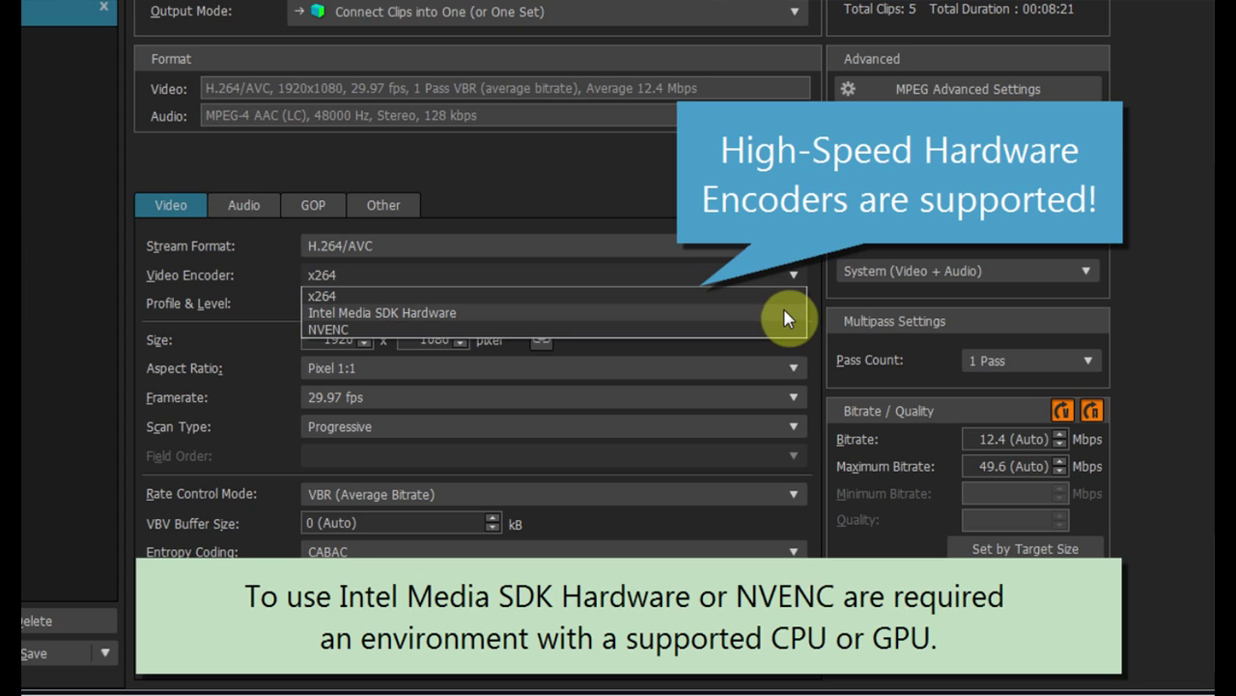
{"action": "left_click", "coordinate": [786, 296]}
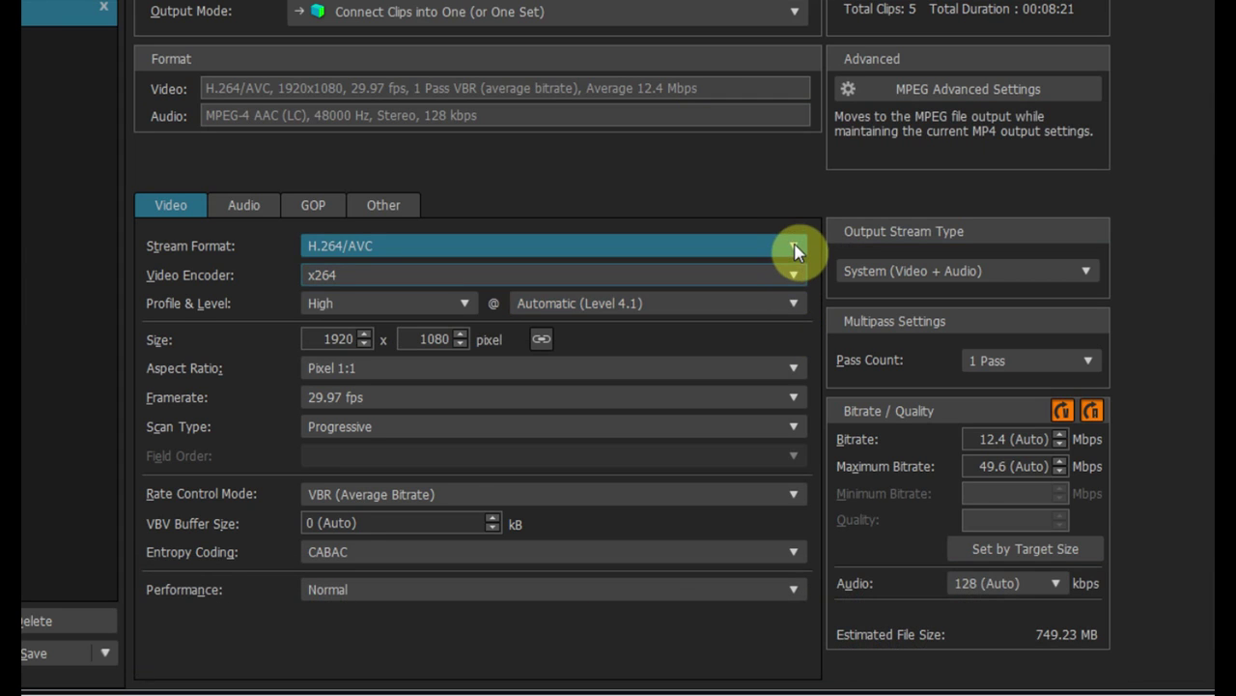
{"action": "left_click", "coordinate": [794, 249]}
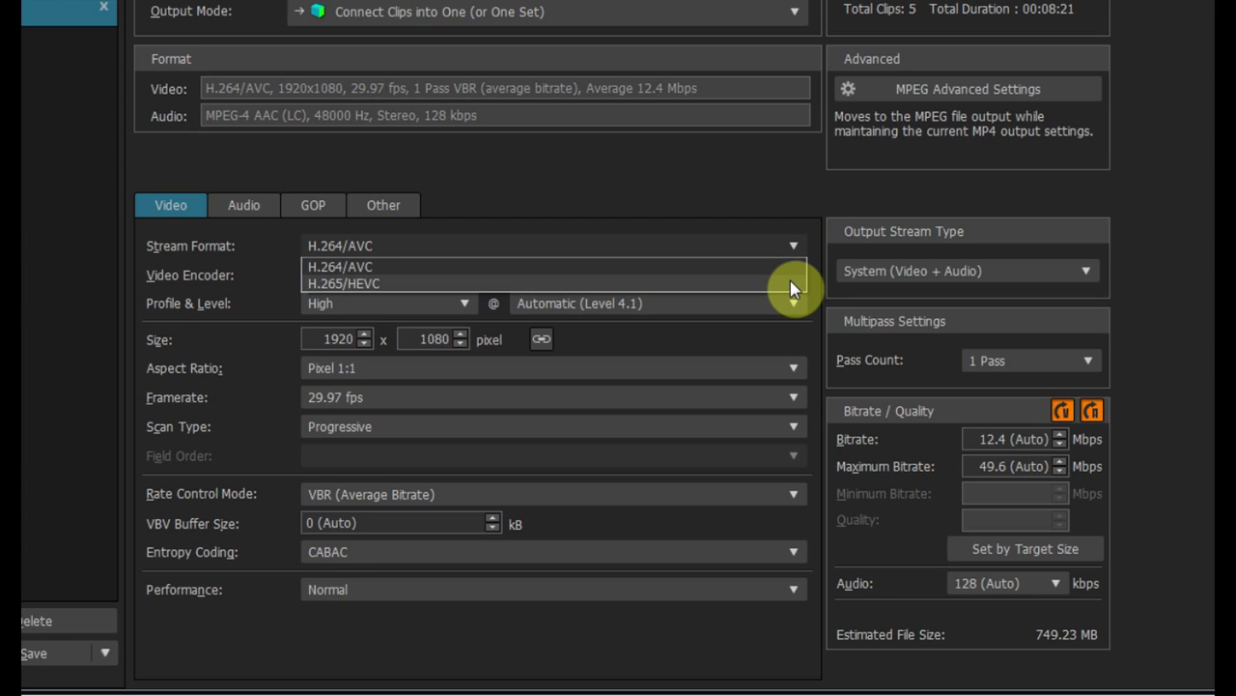
{"action": "left_click", "coordinate": [790, 282]}
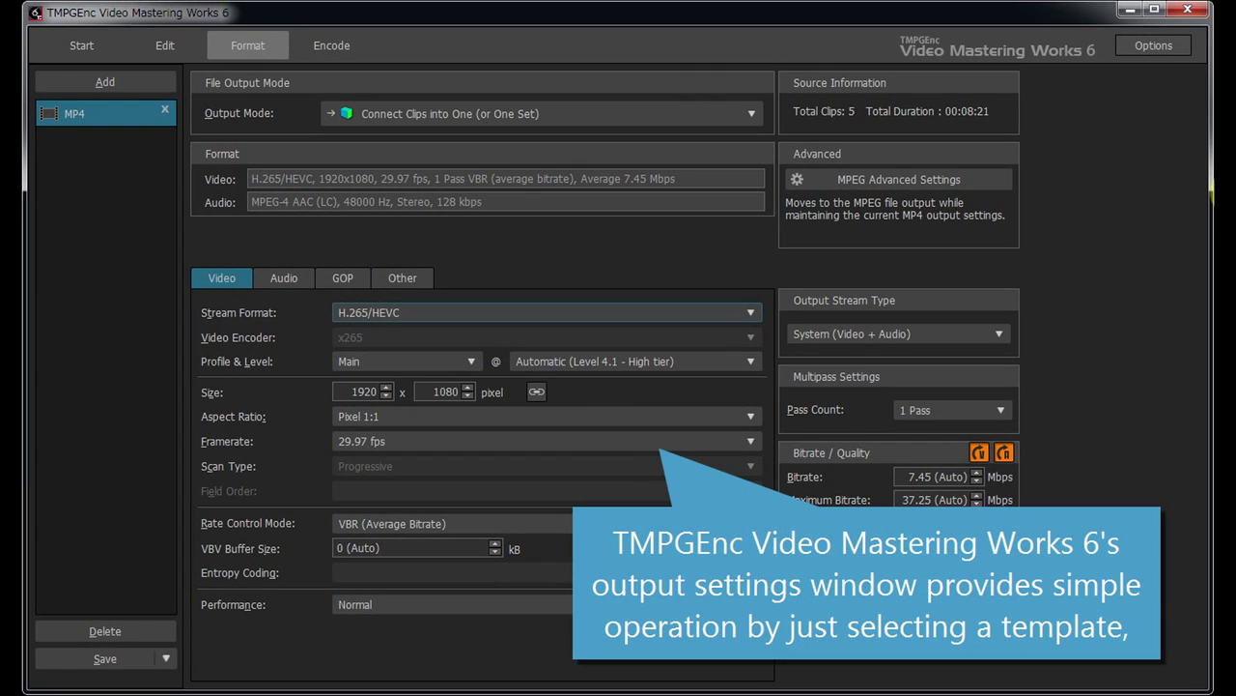
{"action": "left_click", "coordinate": [979, 178]}
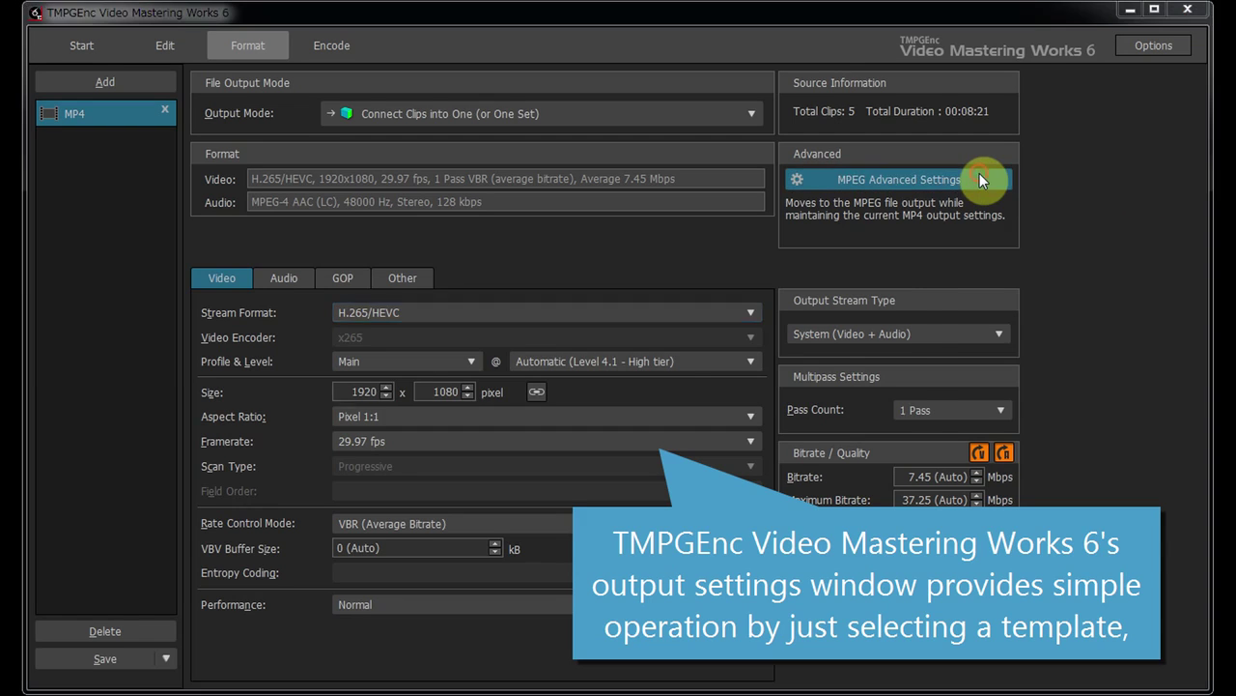
{"action": "left_click", "coordinate": [589, 377]}
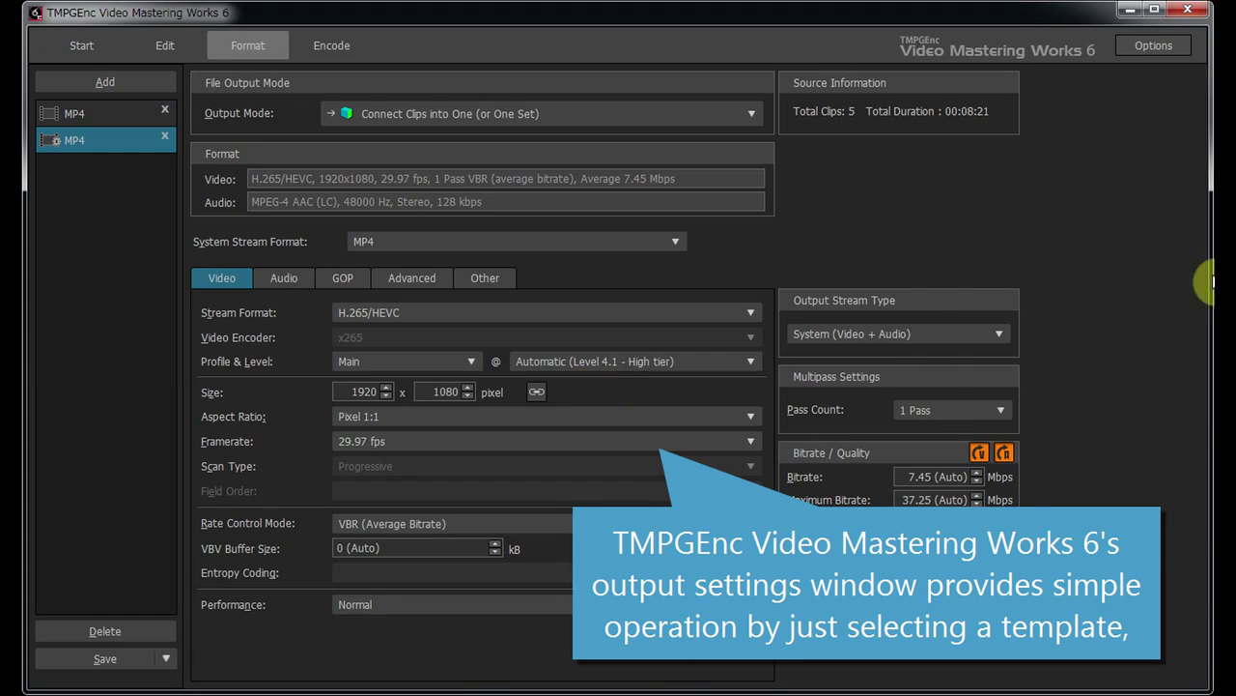
{"action": "left_click", "coordinate": [437, 274]}
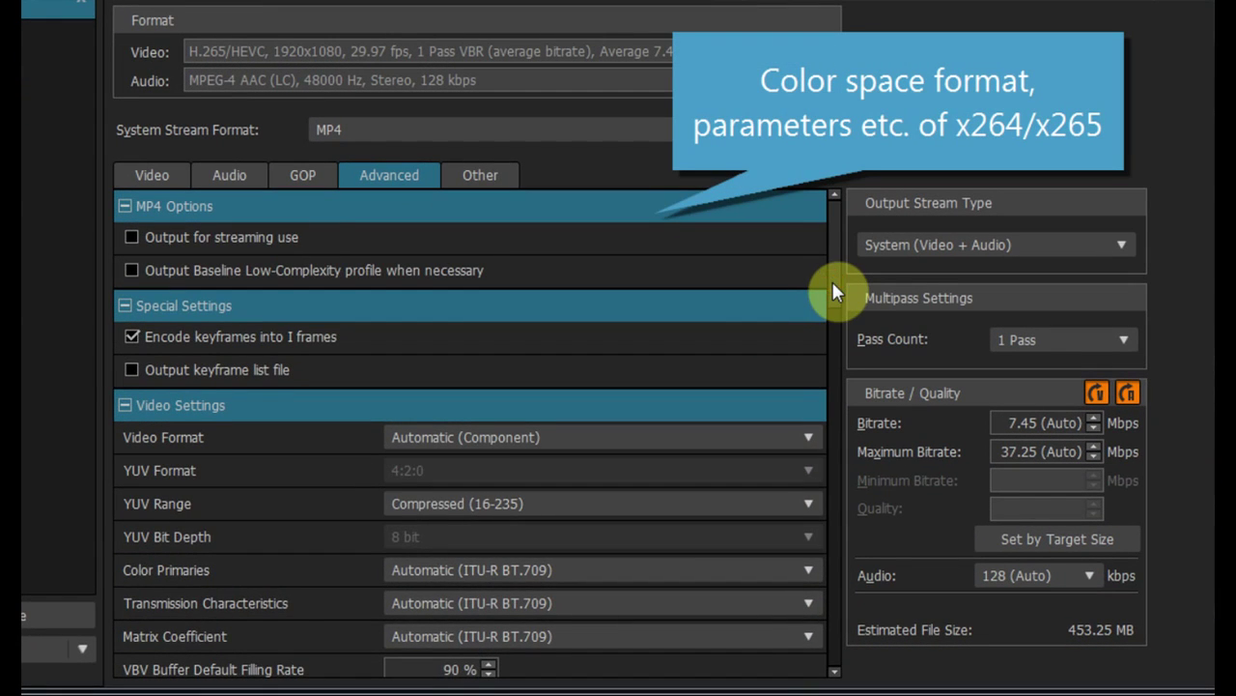
{"action": "mouse_move", "coordinate": [827, 298]}
{"action": "left_mouse_down"}
{"action": "mouse_move", "coordinate": [832, 639]}
{"action": "mouse_move", "coordinate": [832, 280]}
{"action": "left_mouse_up"}
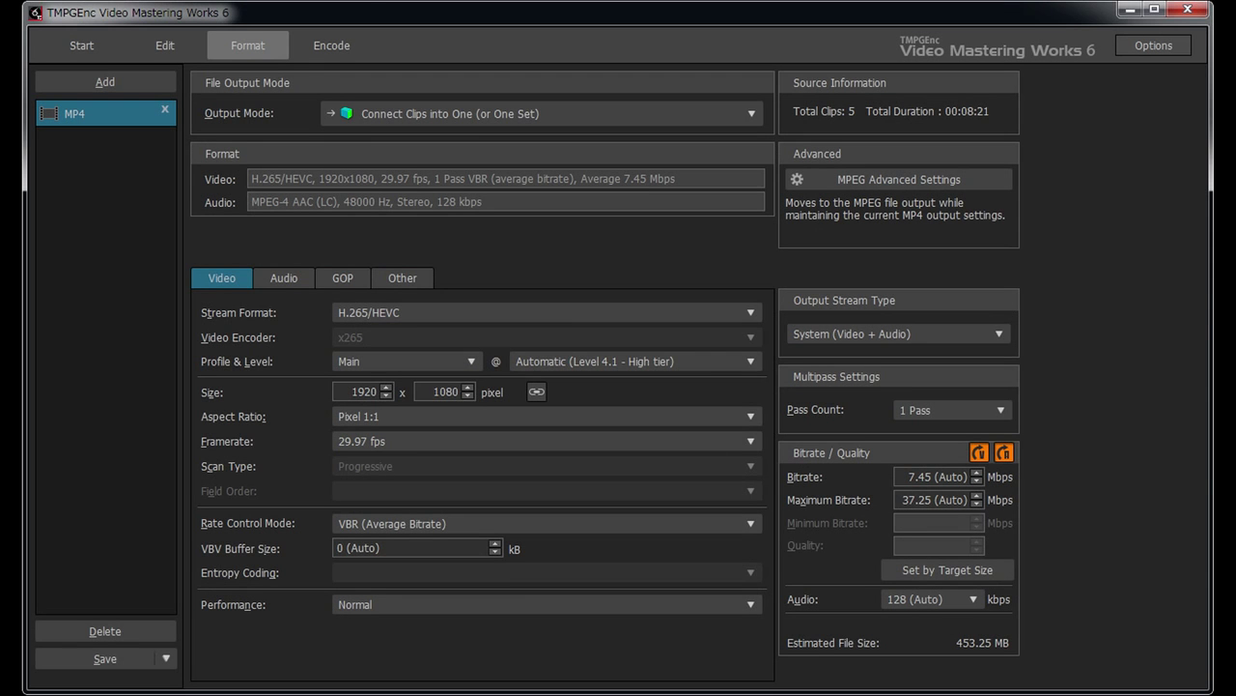
Step: In the Encode stage, play a preview of the edited output, then start encoding Clip01.mp4
{"action": "left_click", "coordinate": [352, 43]}
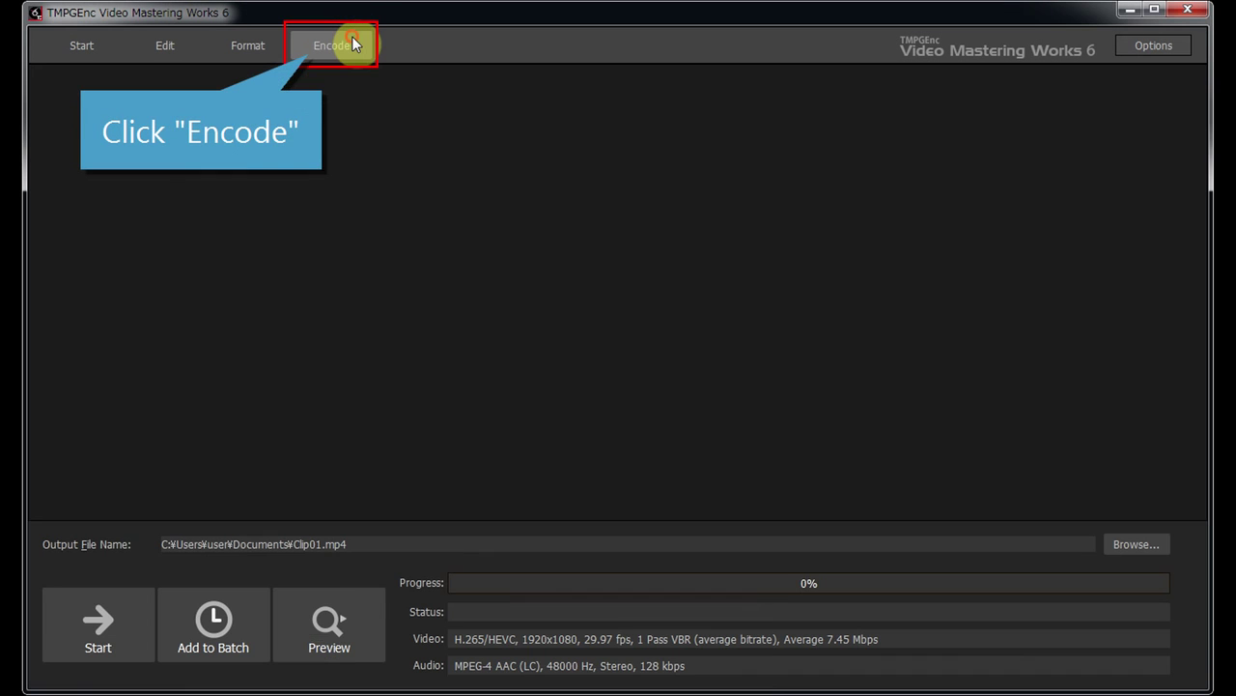
{"action": "left_click", "coordinate": [356, 625]}
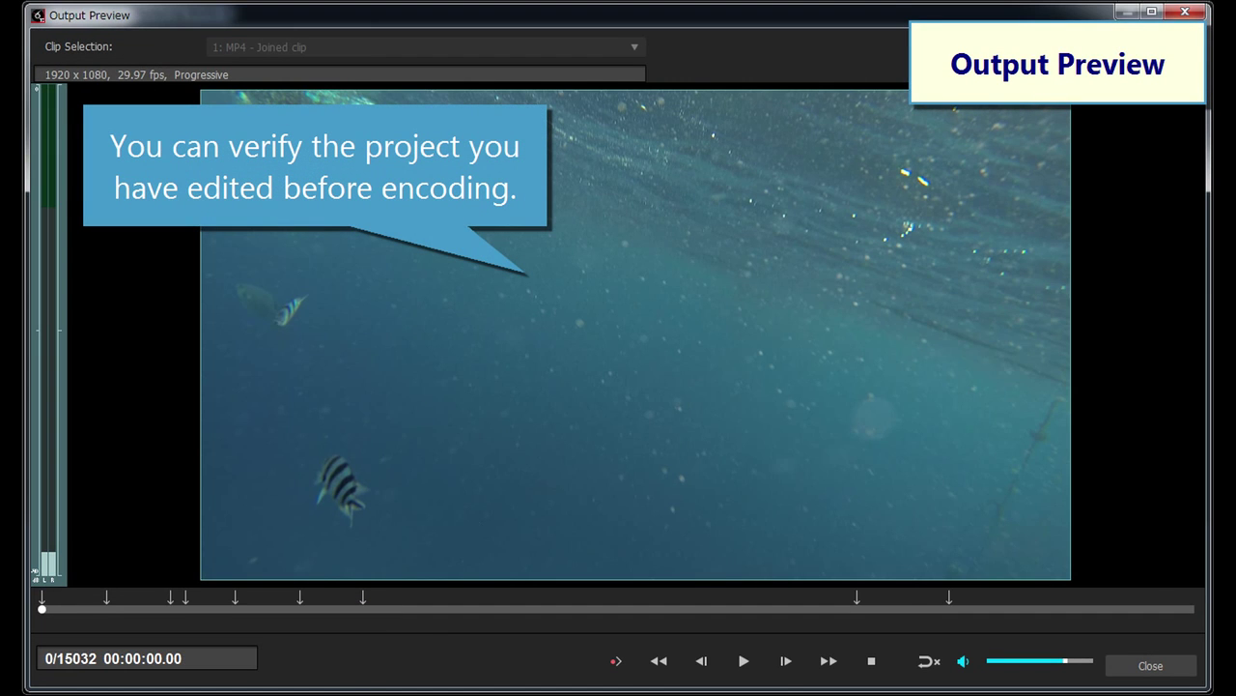
{"action": "left_click", "coordinate": [744, 661]}
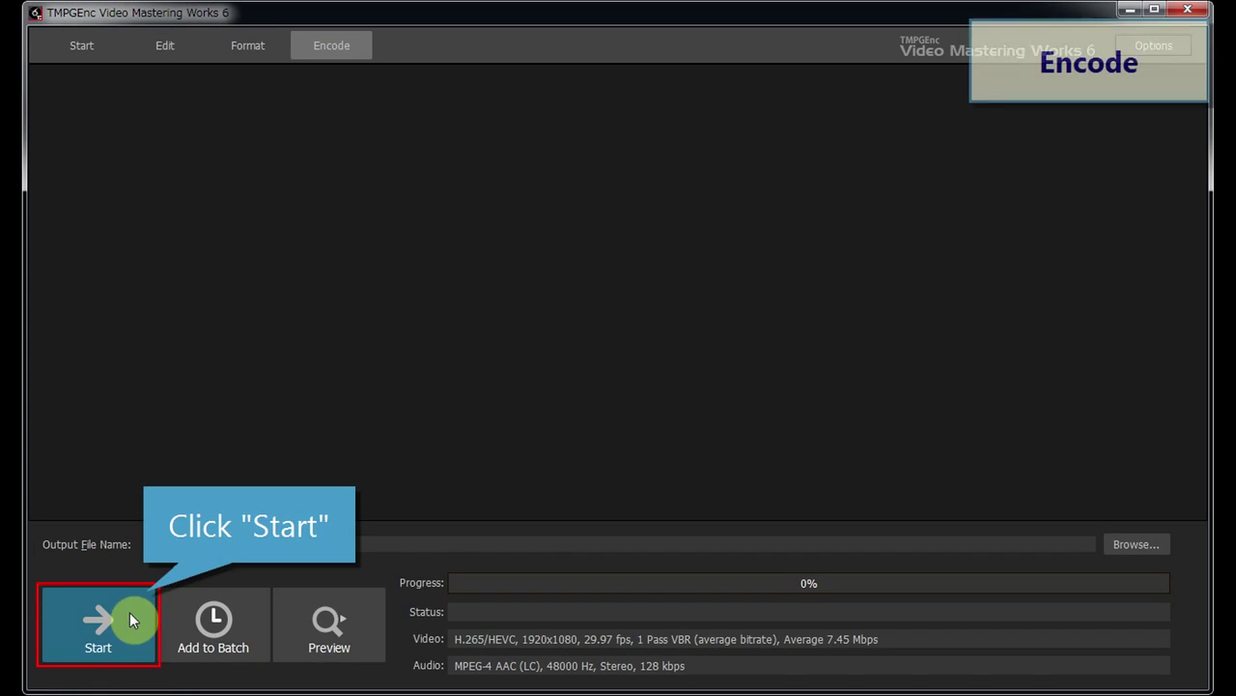
{"action": "left_click", "coordinate": [133, 619]}
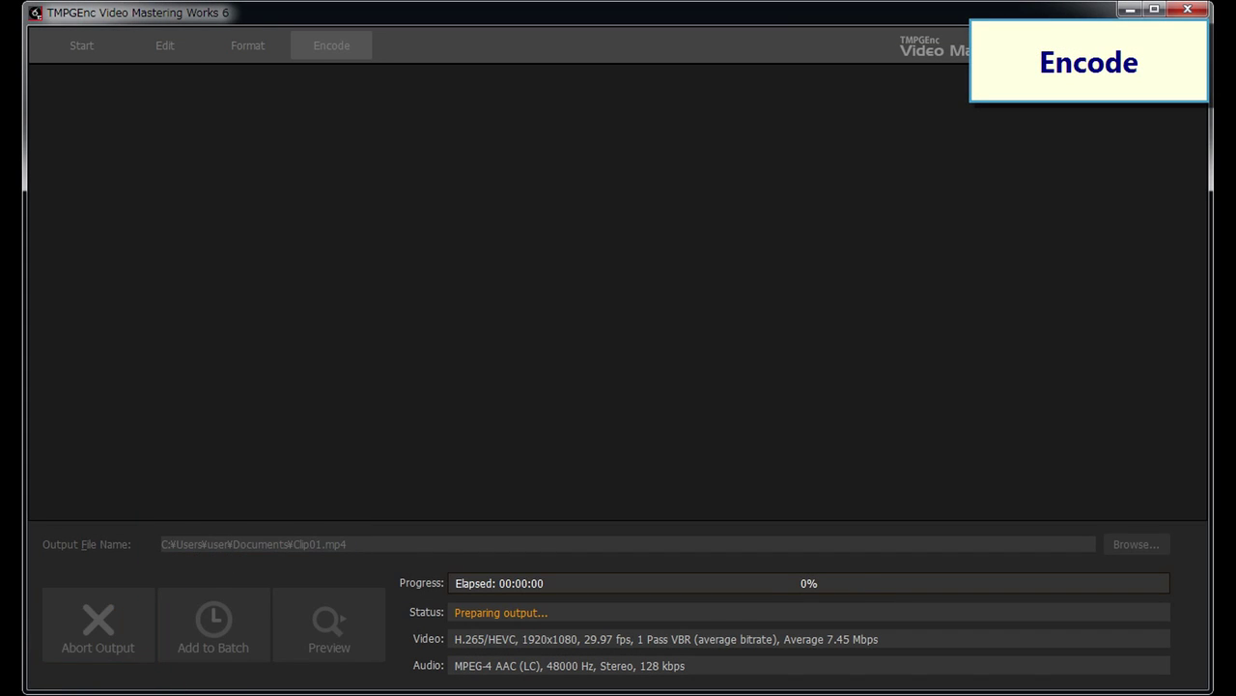